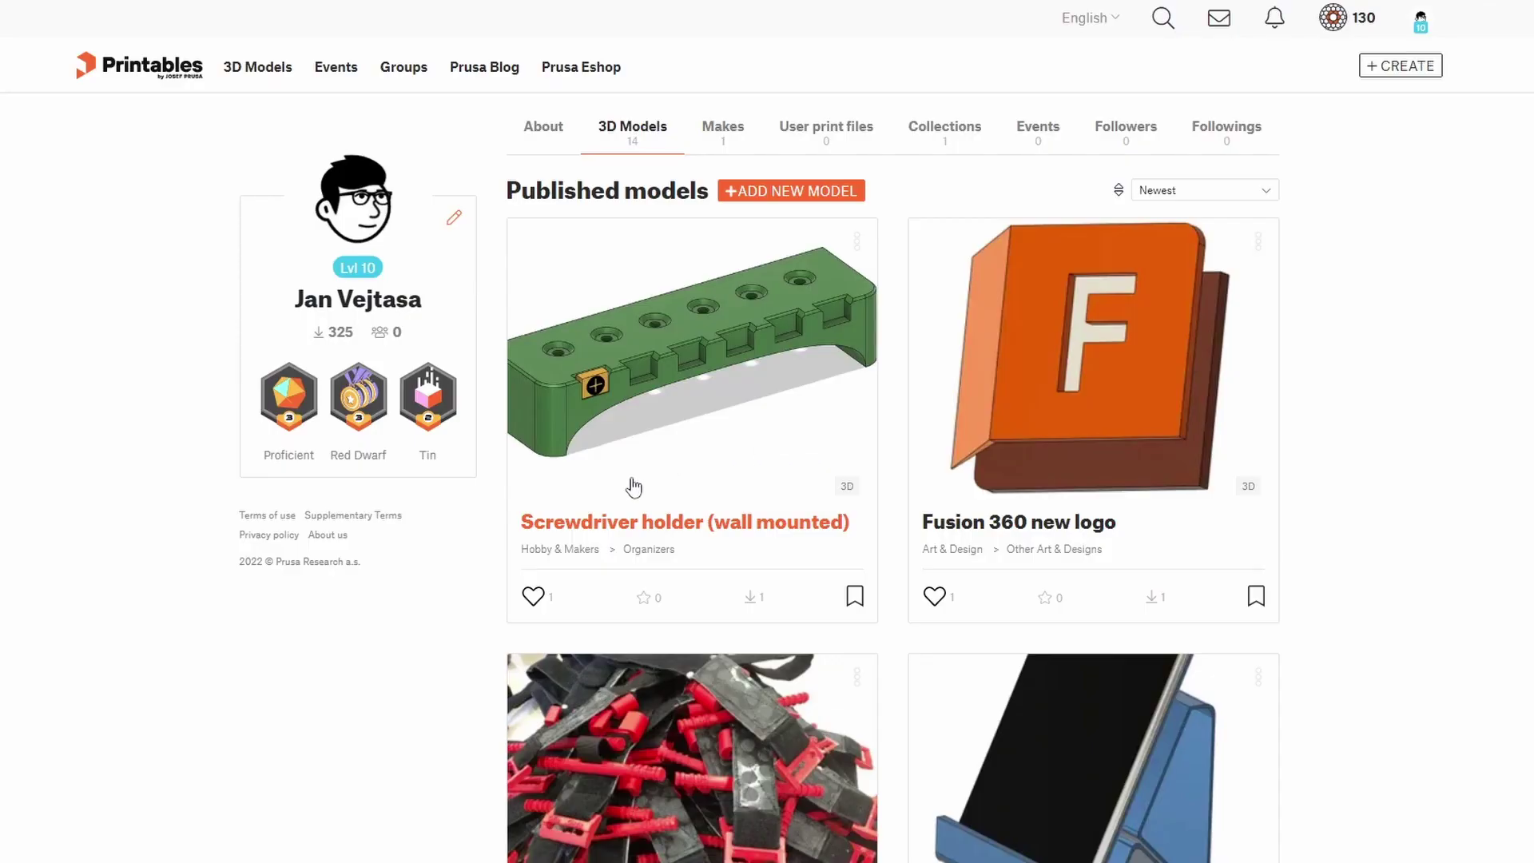
- Open the 'Screwdriver holder (wall mounted)' model page on Printables
click(634, 486)
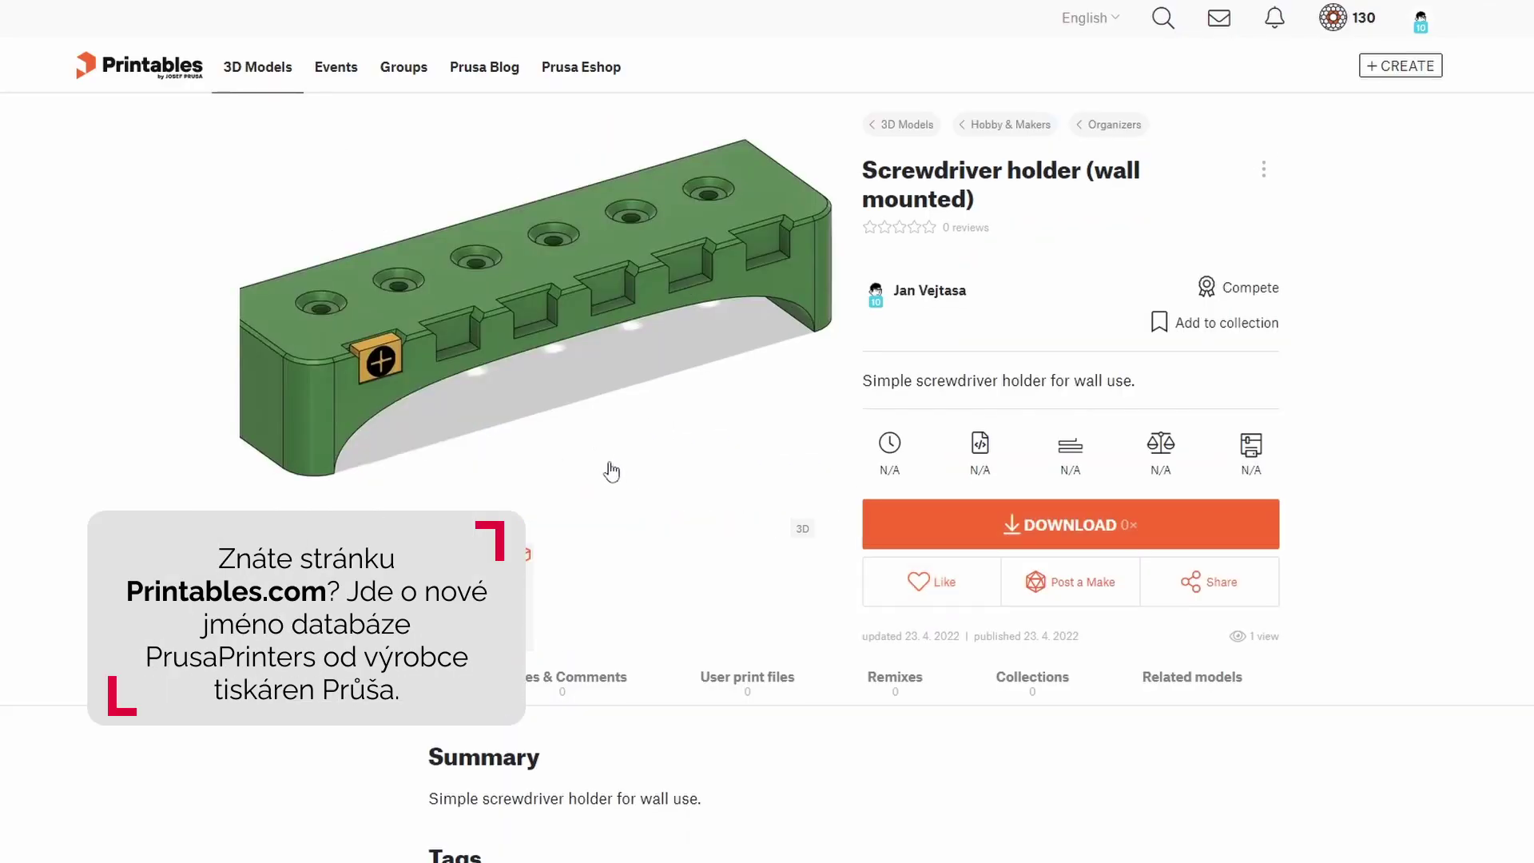
- Jump to the Files tab listing the screwdriver holder's downloadable model files
click(1069, 526)
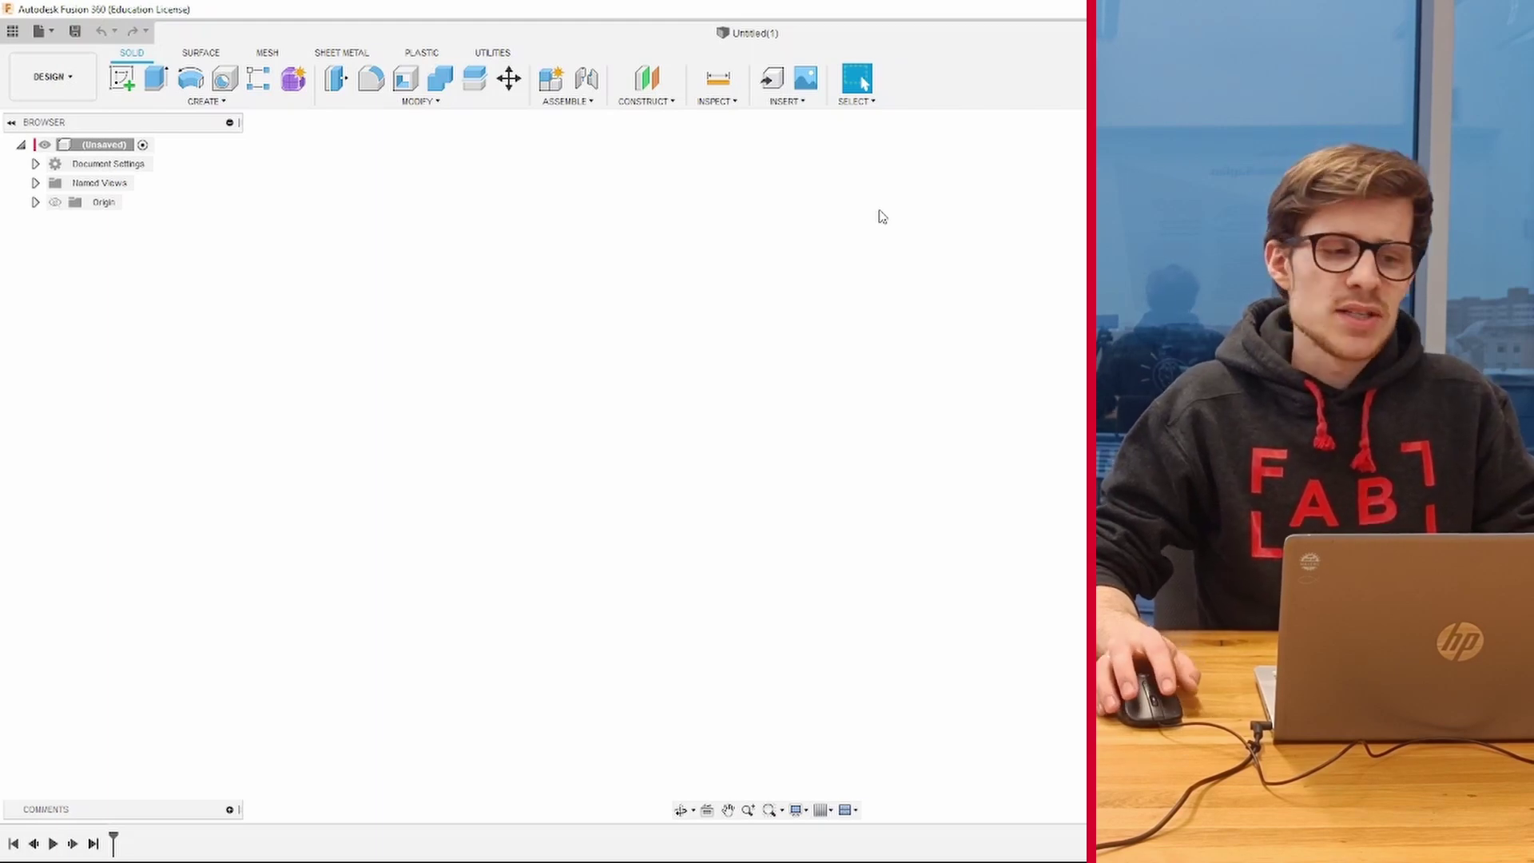
click(54, 32)
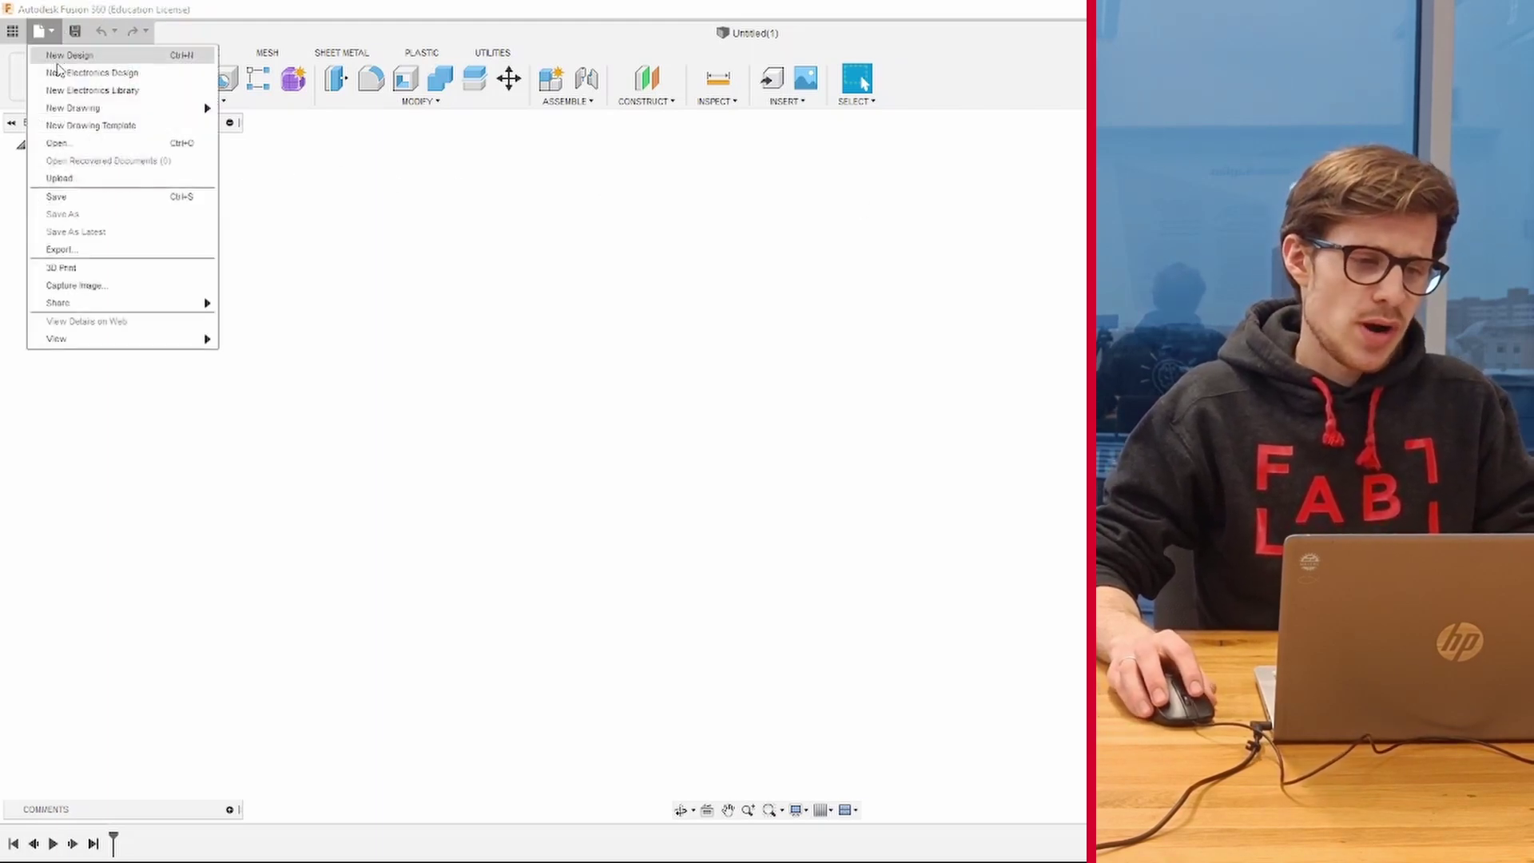
click(148, 149)
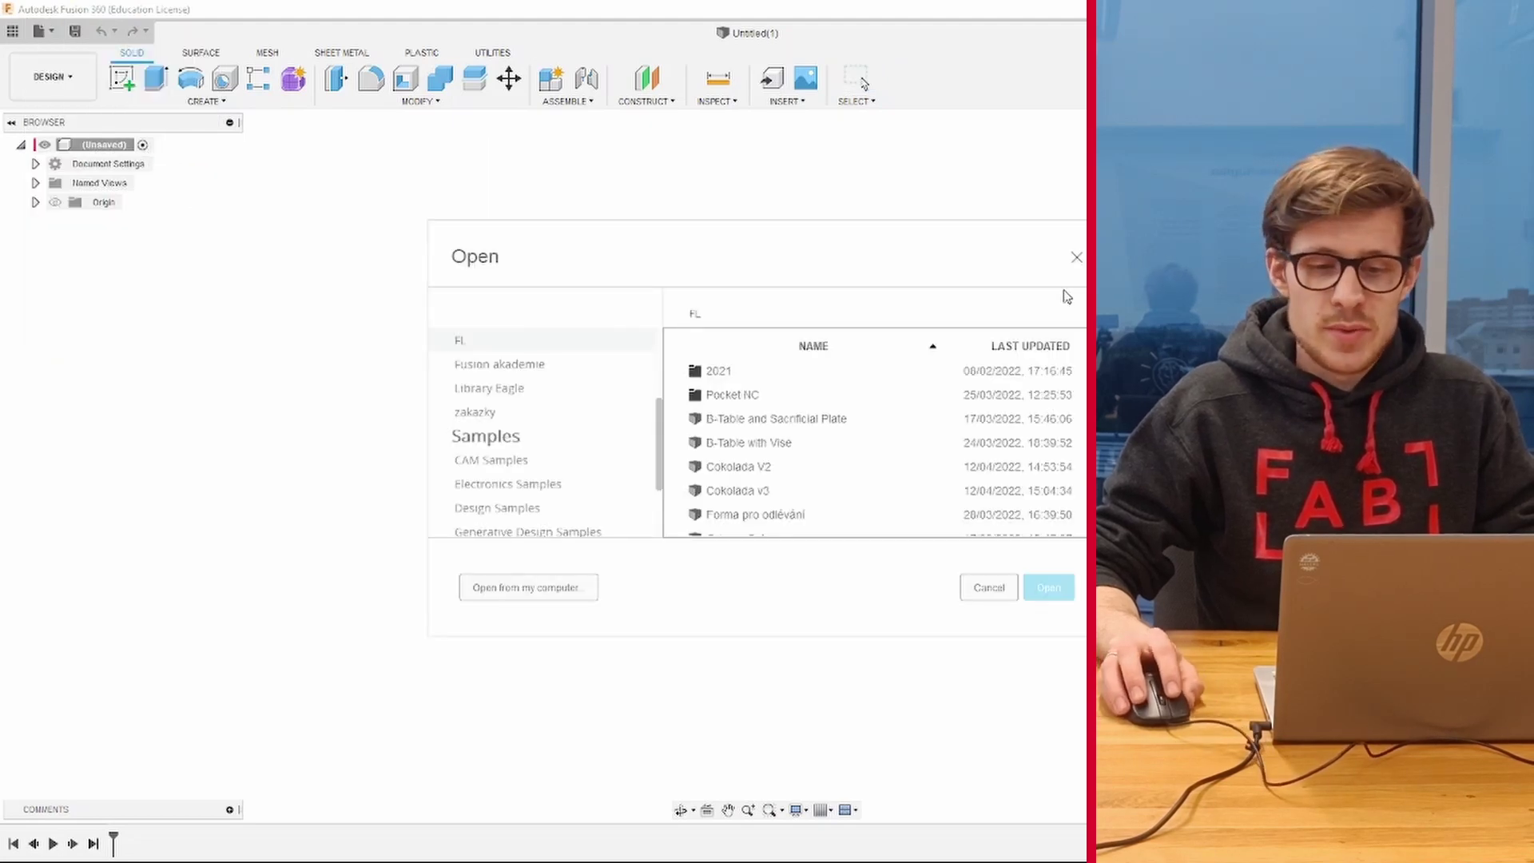
click(1074, 258)
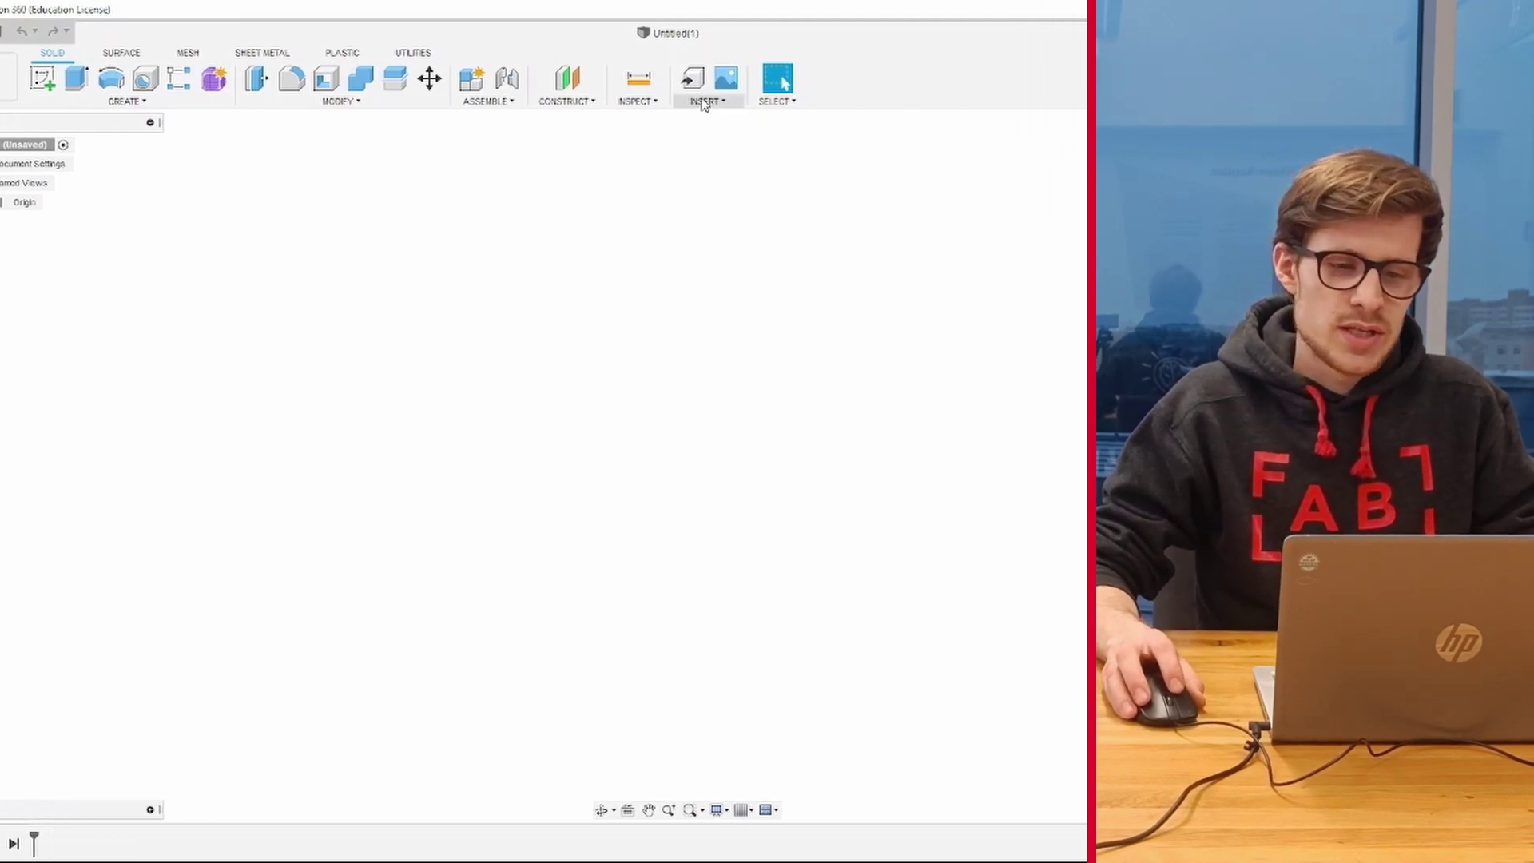
- Insert the holder STL in millimetres, flipped upright and centred, then finish direct editing
click(632, 110)
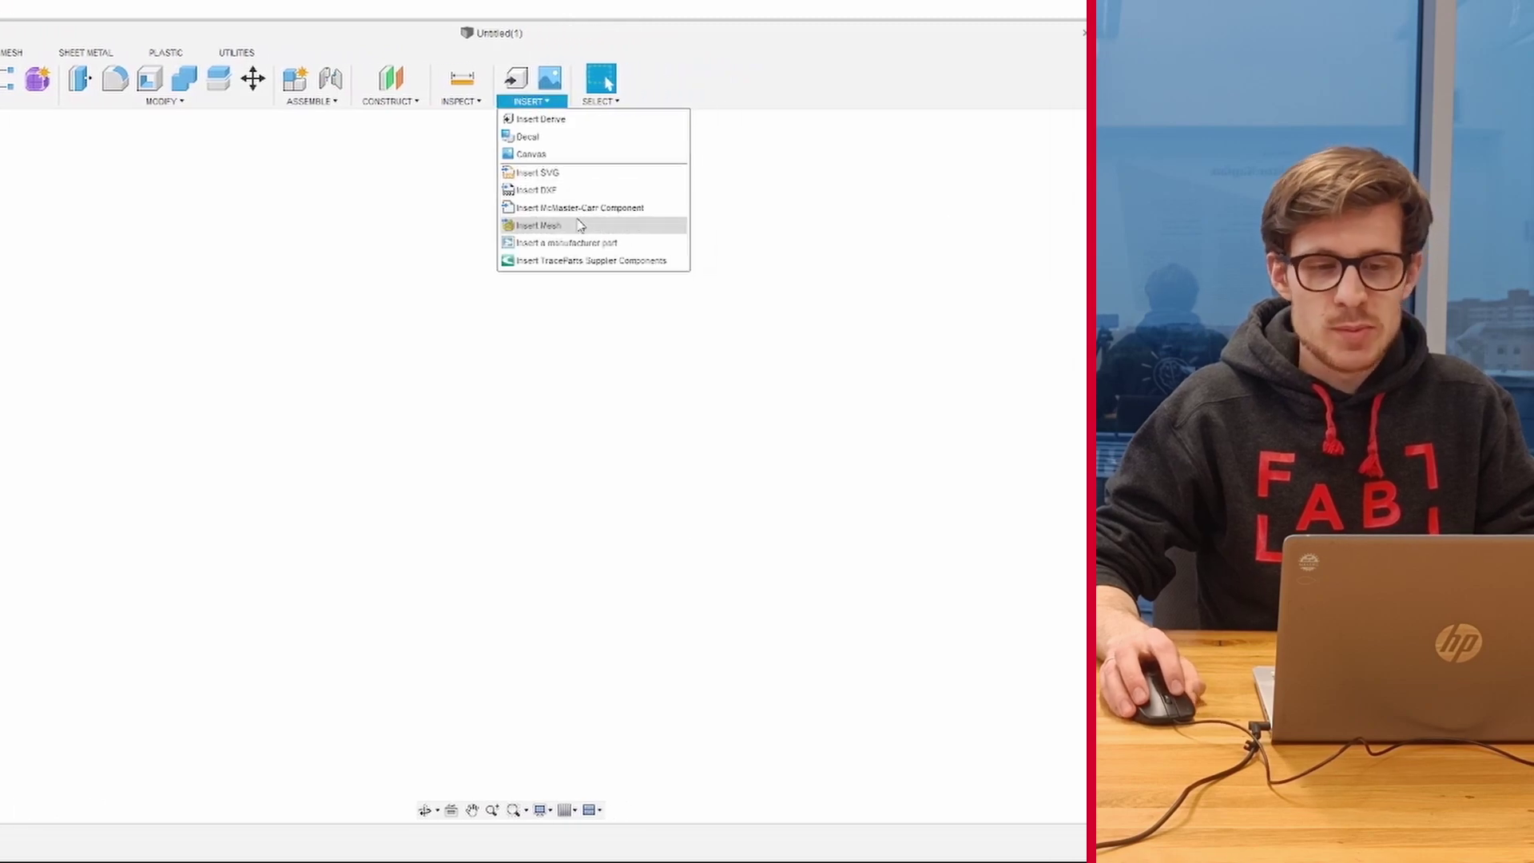
click(511, 227)
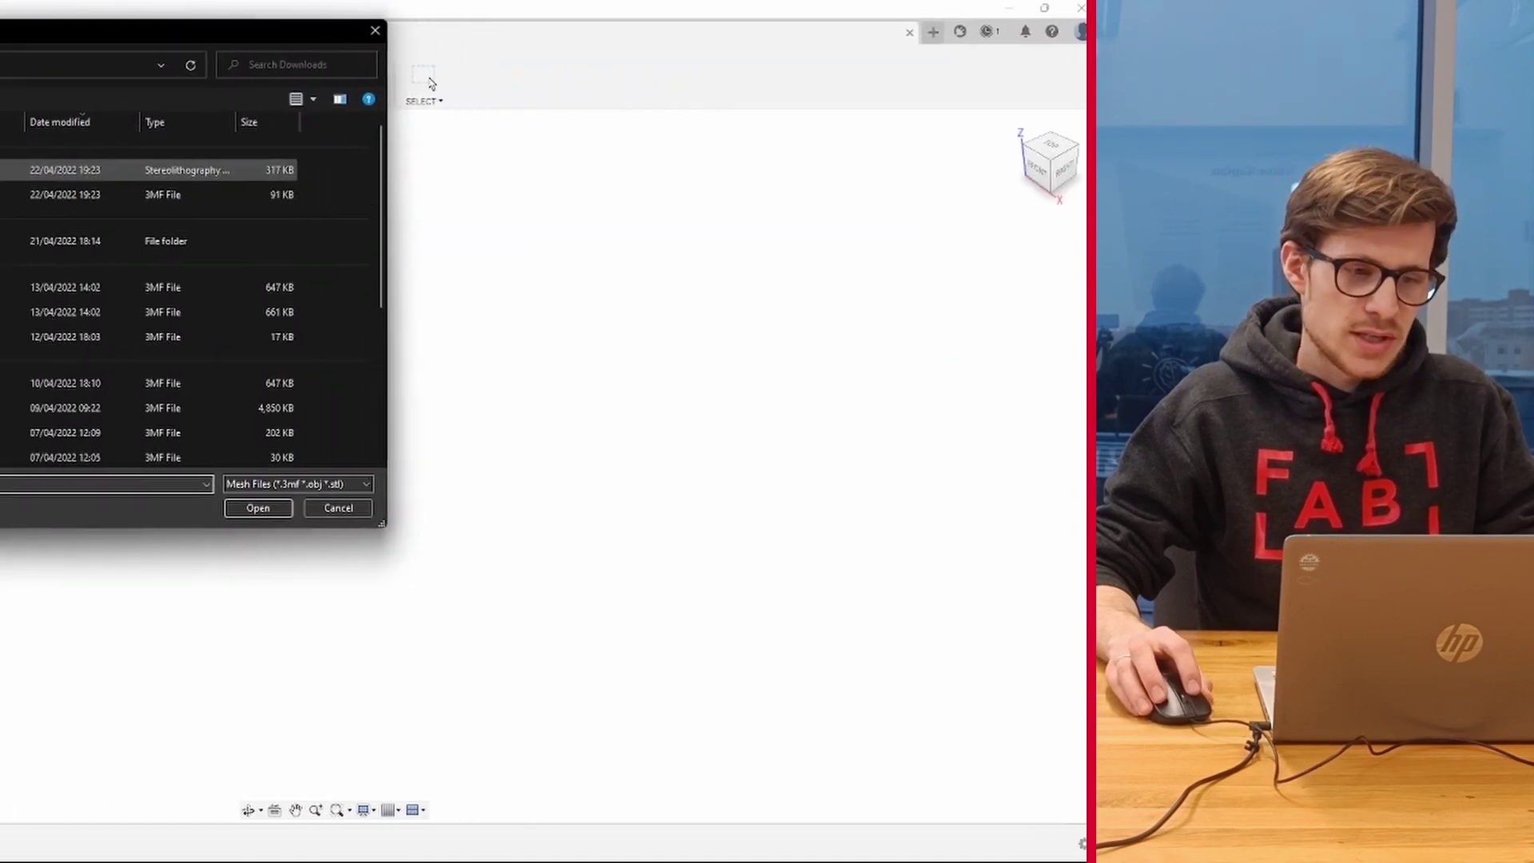
double_click(266, 260)
mouse_move(288, 250)
shift+middle_down()
mouse_move(319, 215)
mouse_move(302, 226)
shift+middle_up()
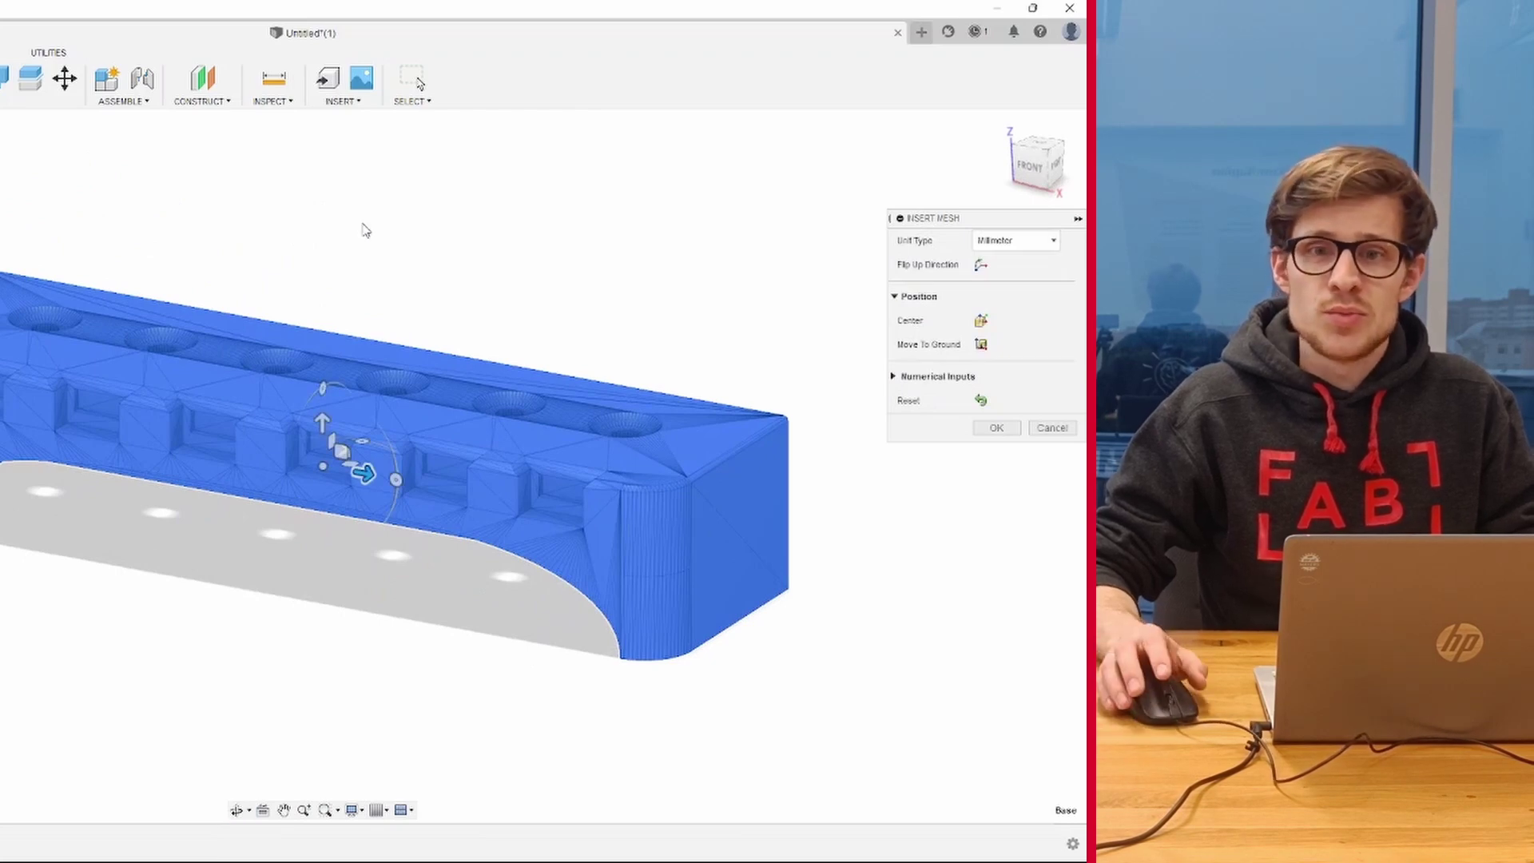
click(1003, 244)
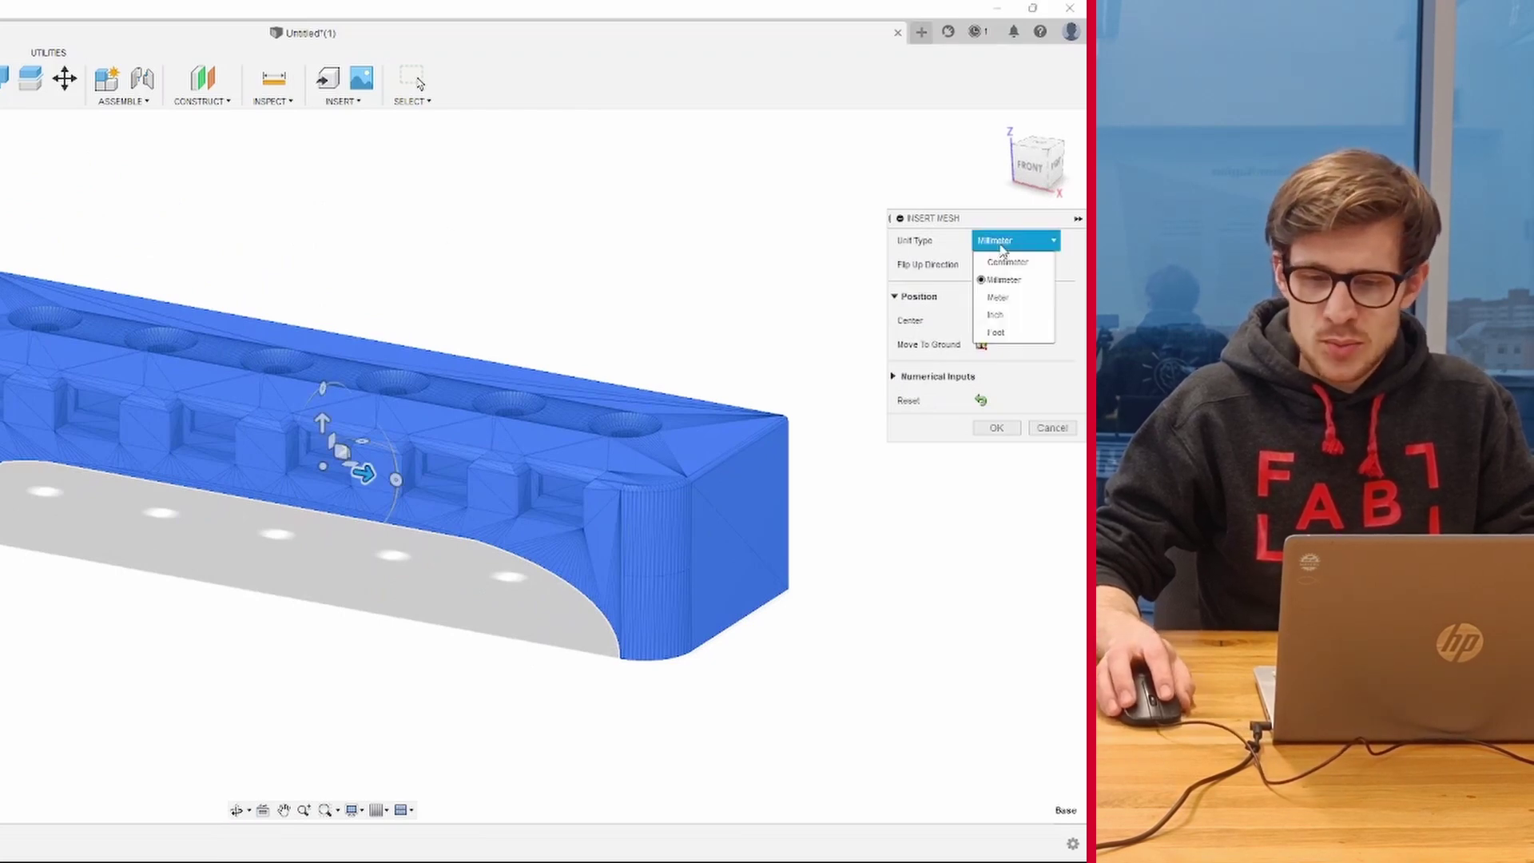
click(982, 266)
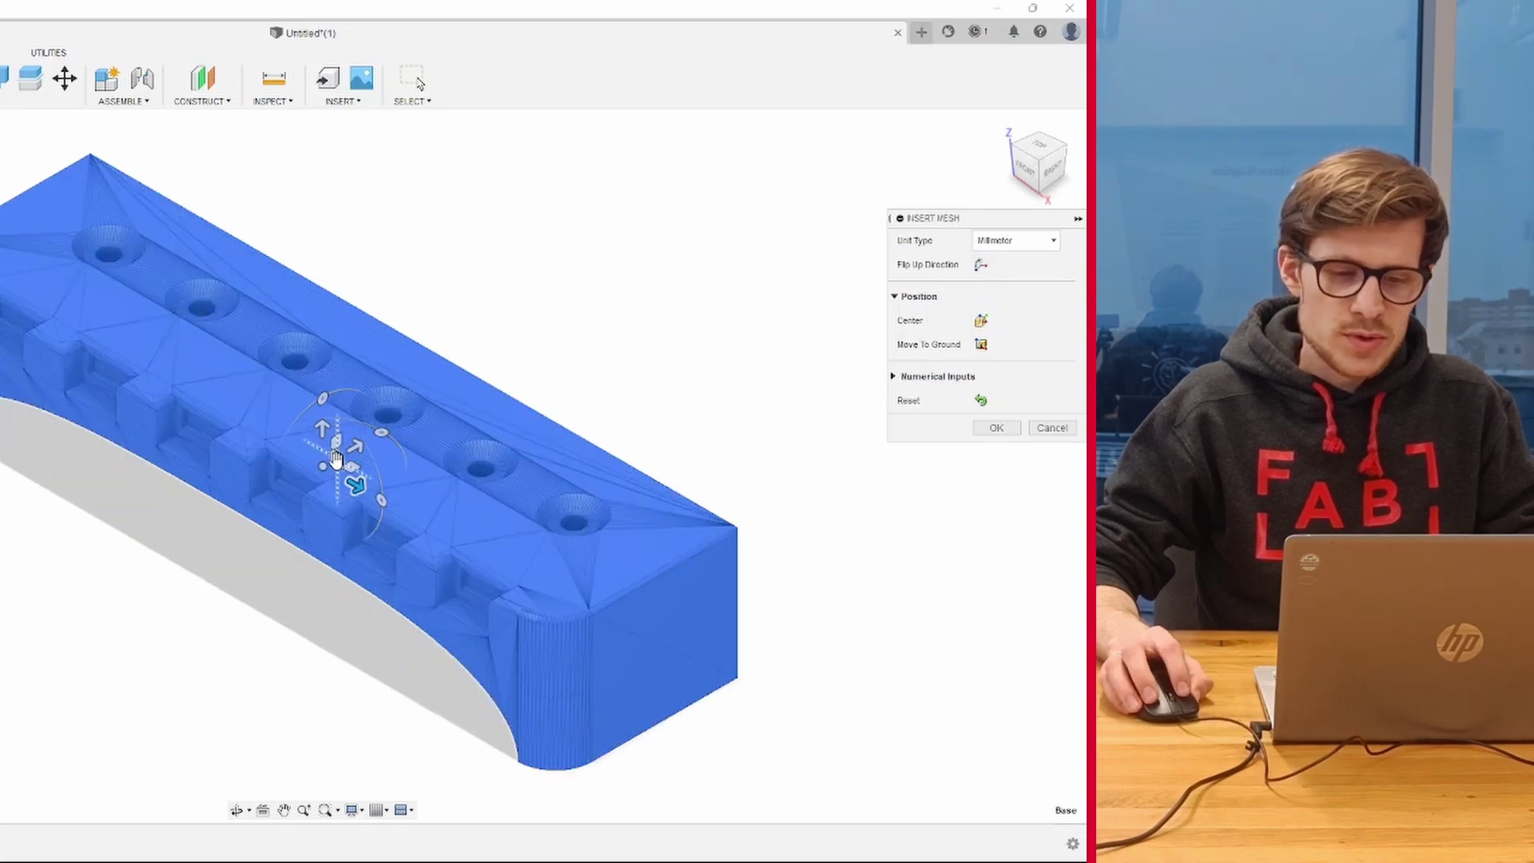
drag(336, 458, 611, 435)
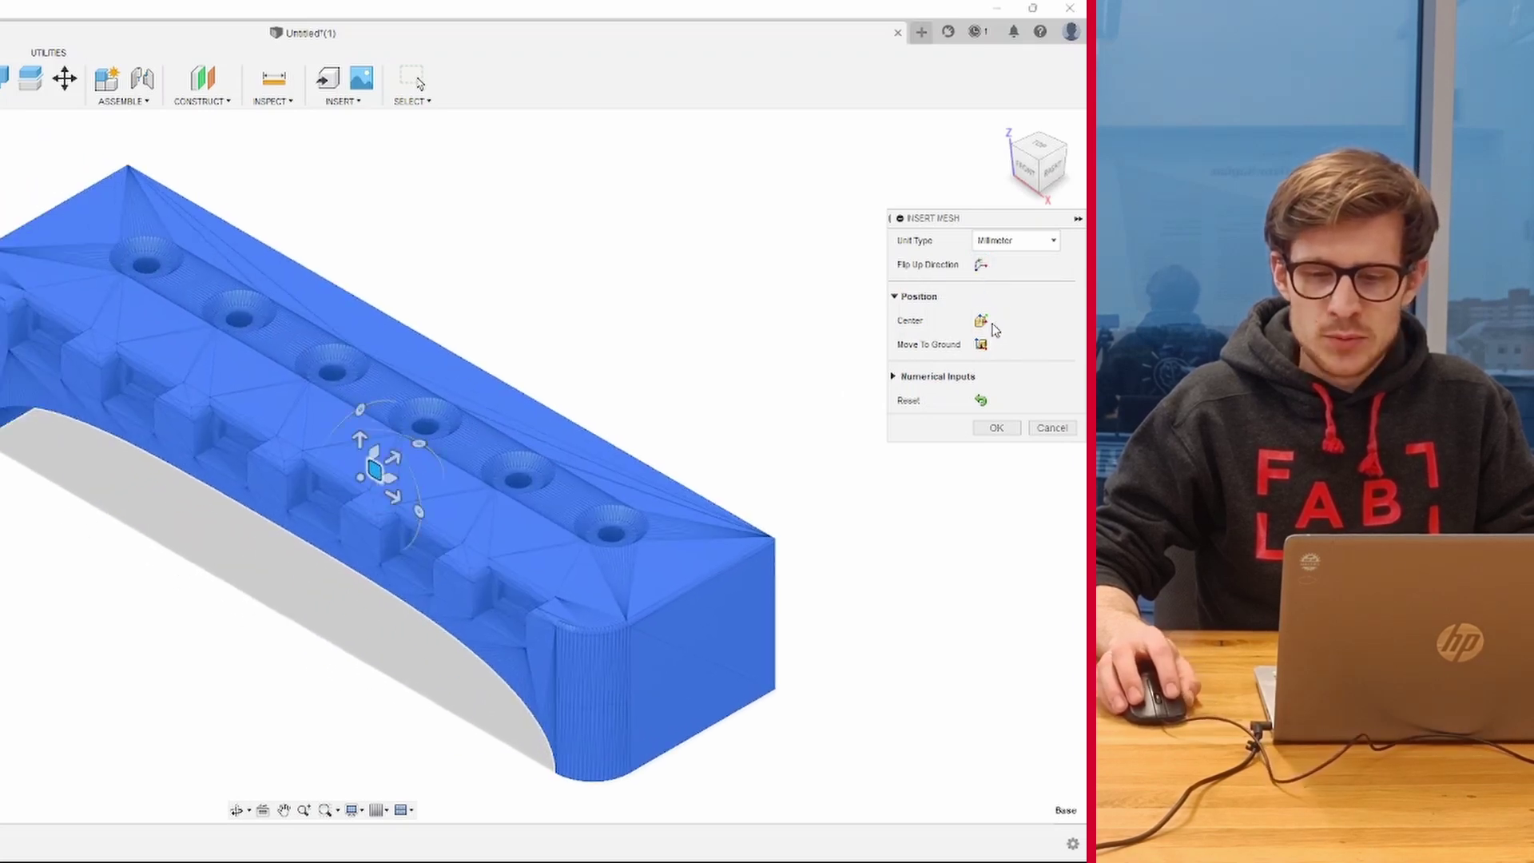
click(991, 323)
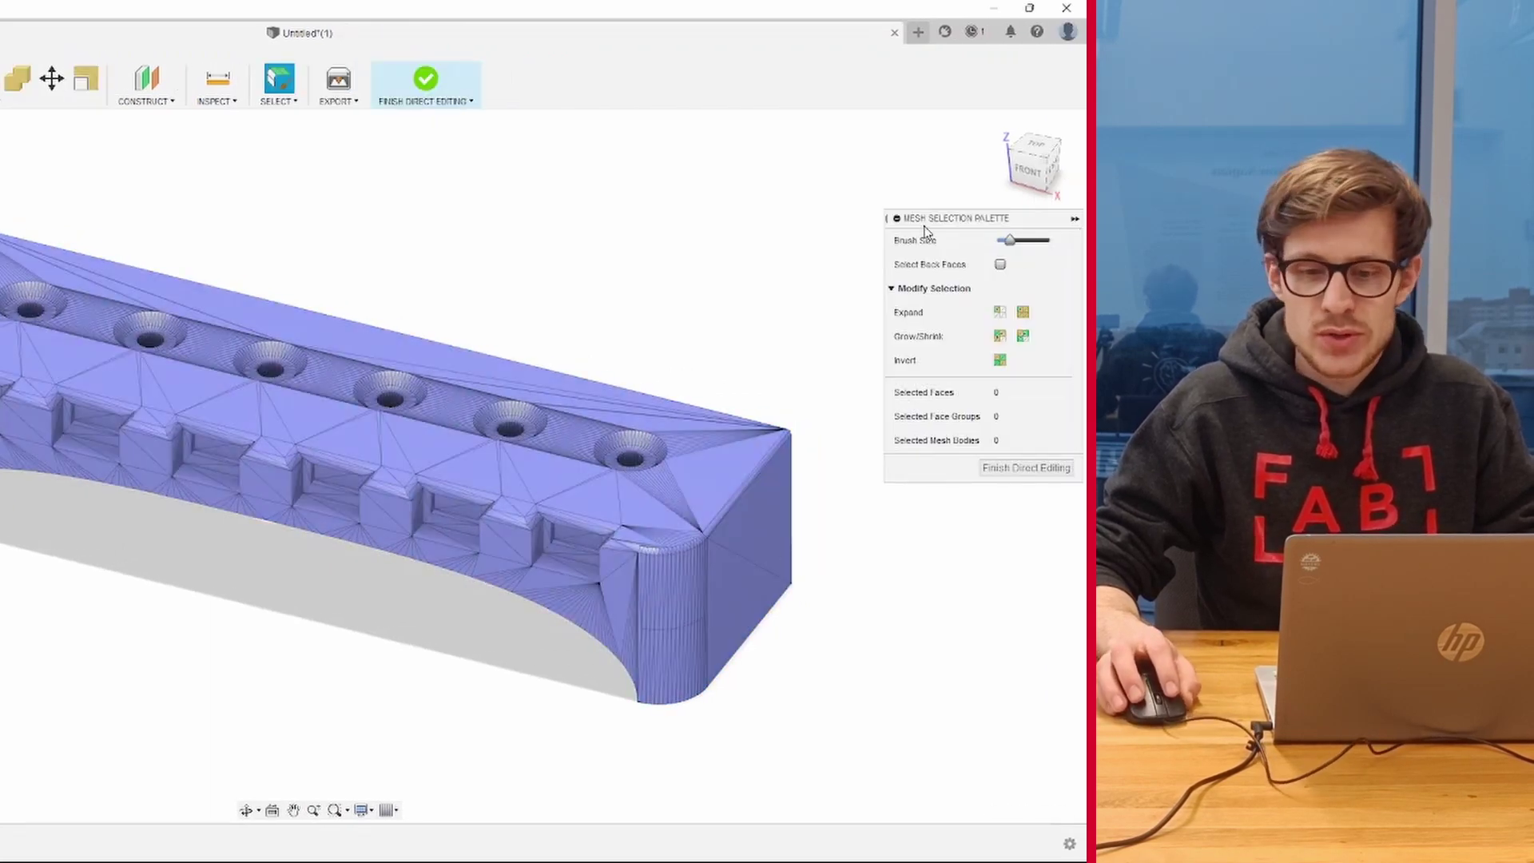
mouse_move(1038, 161)
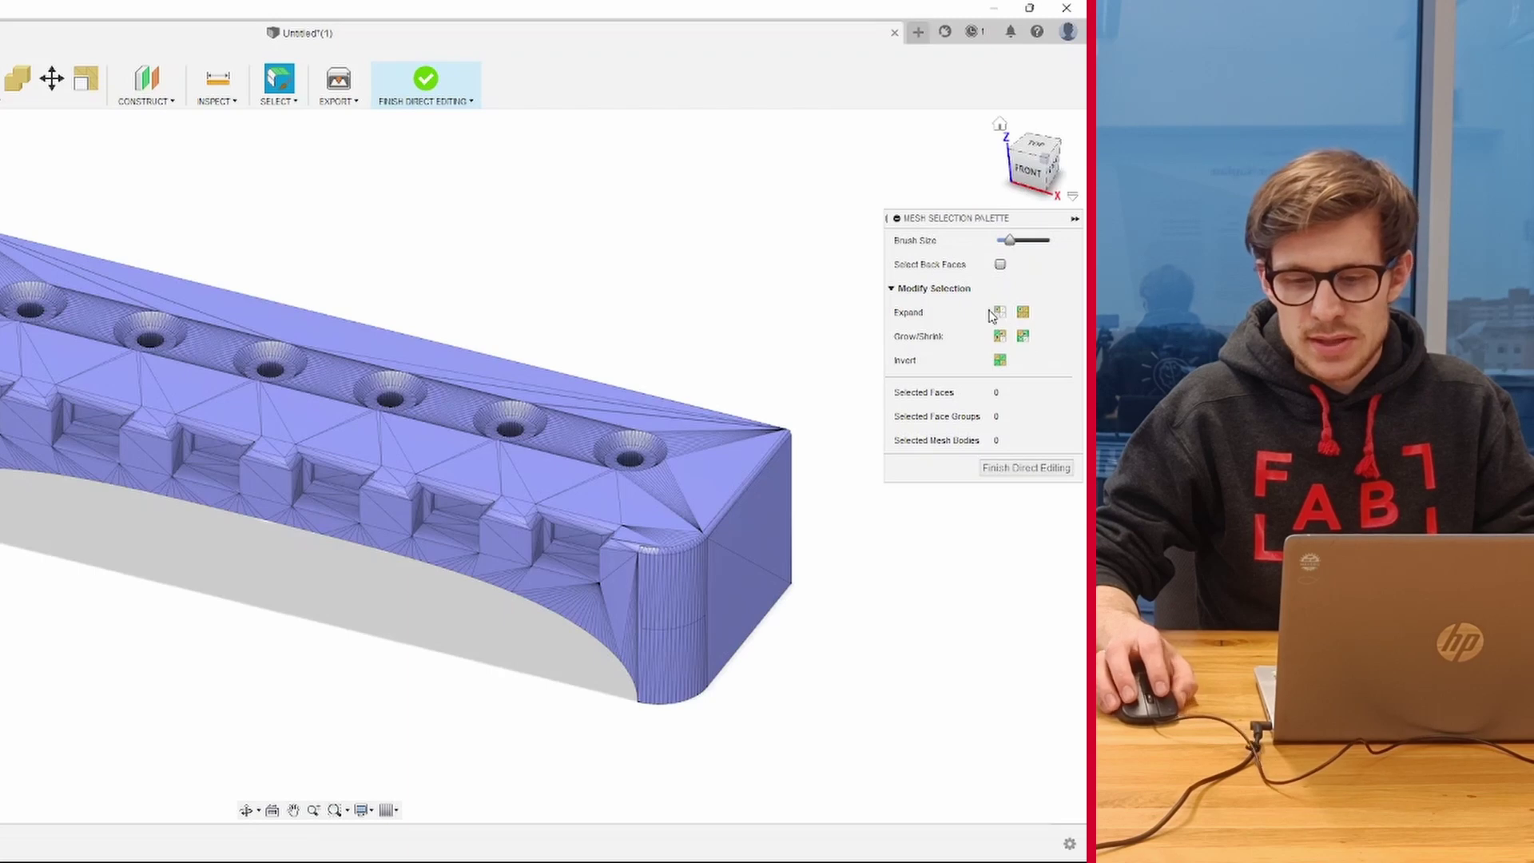
click(1047, 470)
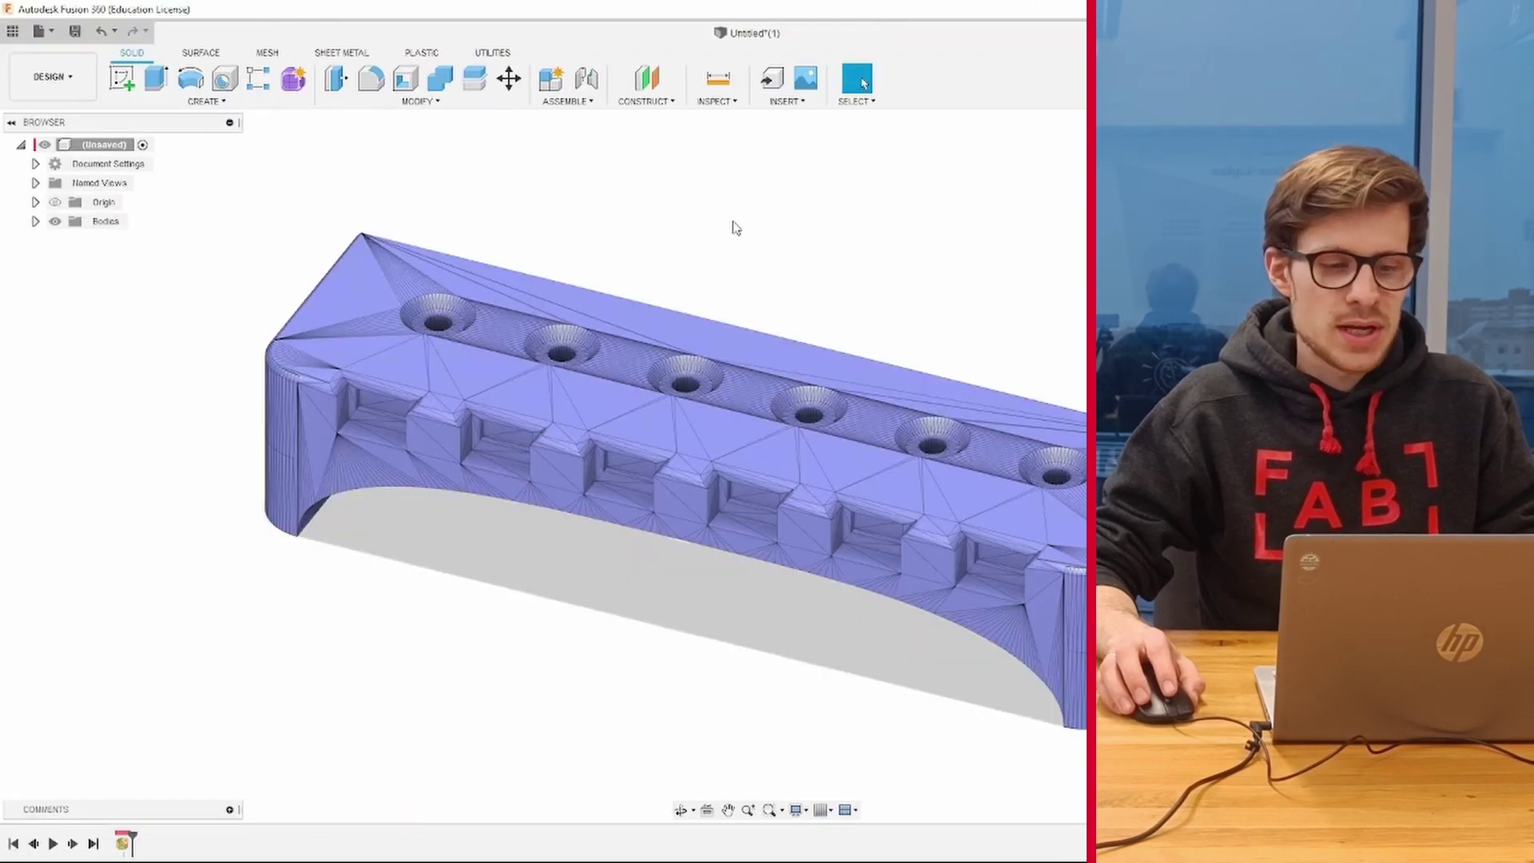
- Zoom and tilt the view to inspect the holder's holes close up
scroll(627, 270, down, 2)
scroll(558, 270, up, 2)
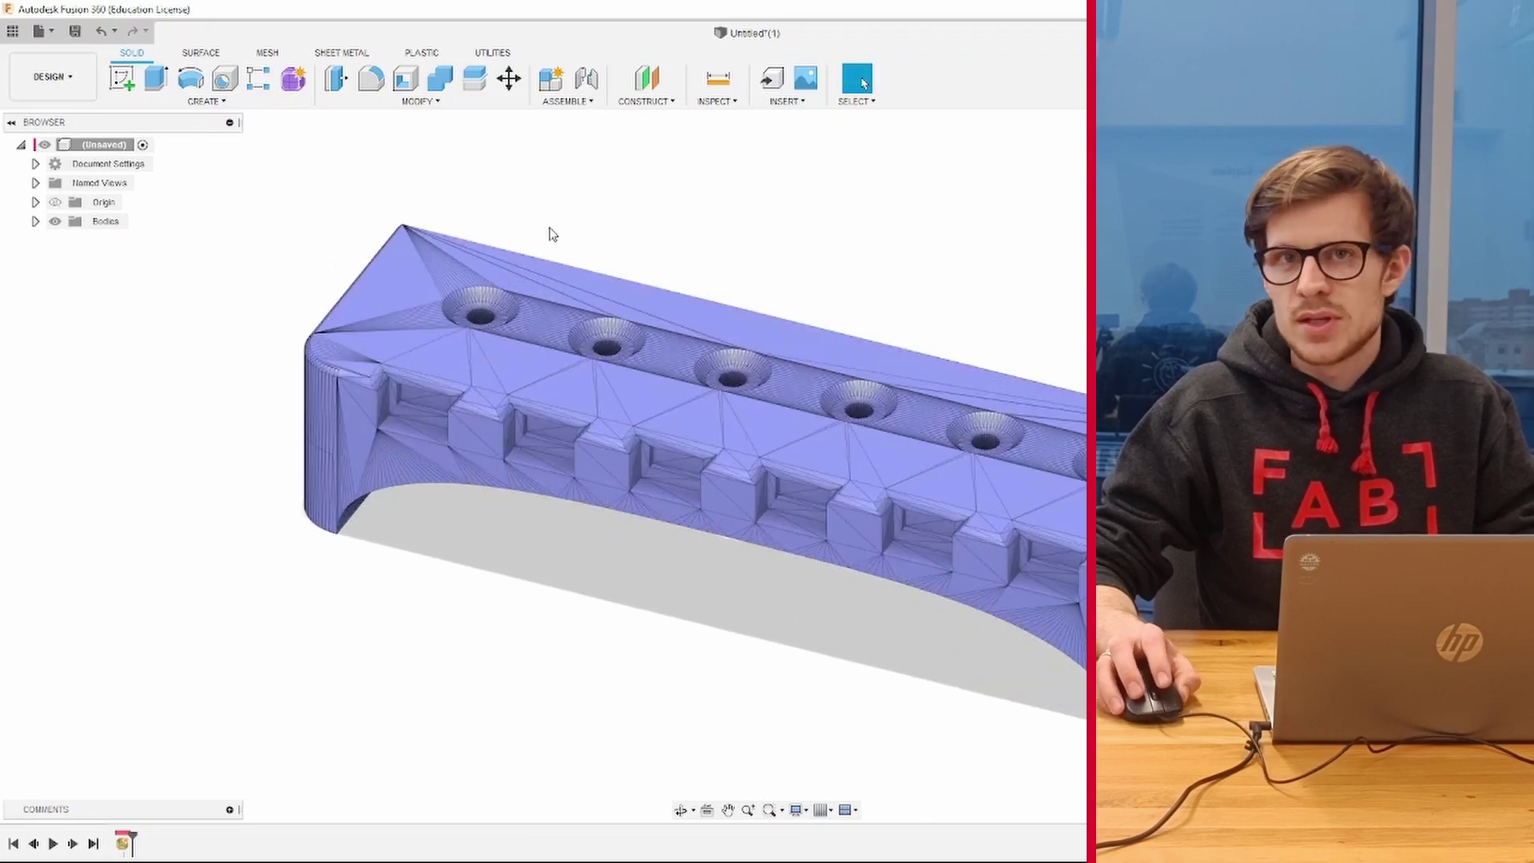
scroll(935, 240, up, 3)
scroll(939, 236, up, 3)
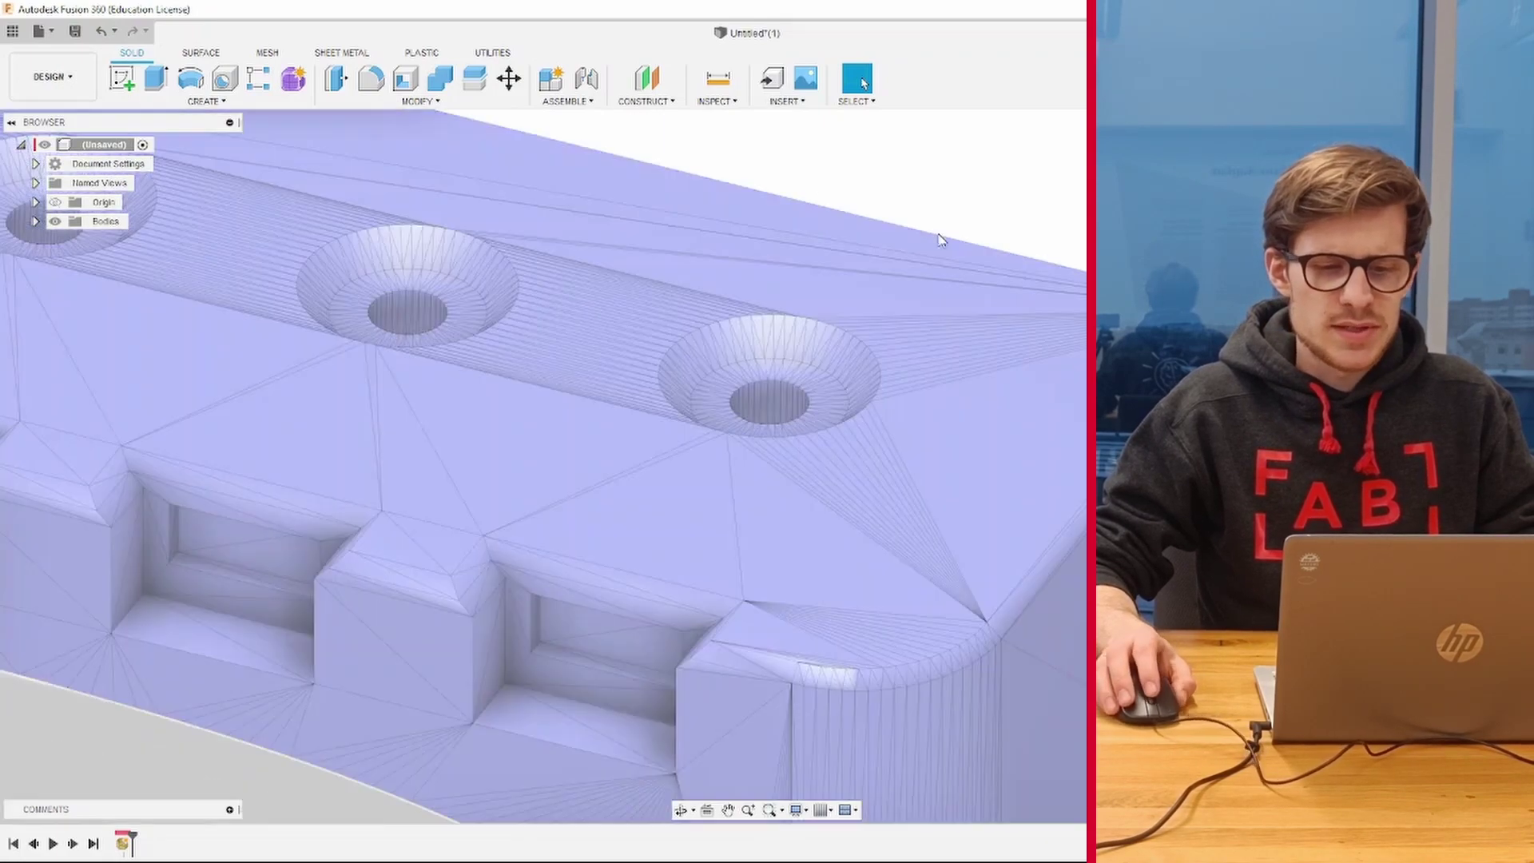
shift+middle_drag(943, 233, 927, 260)
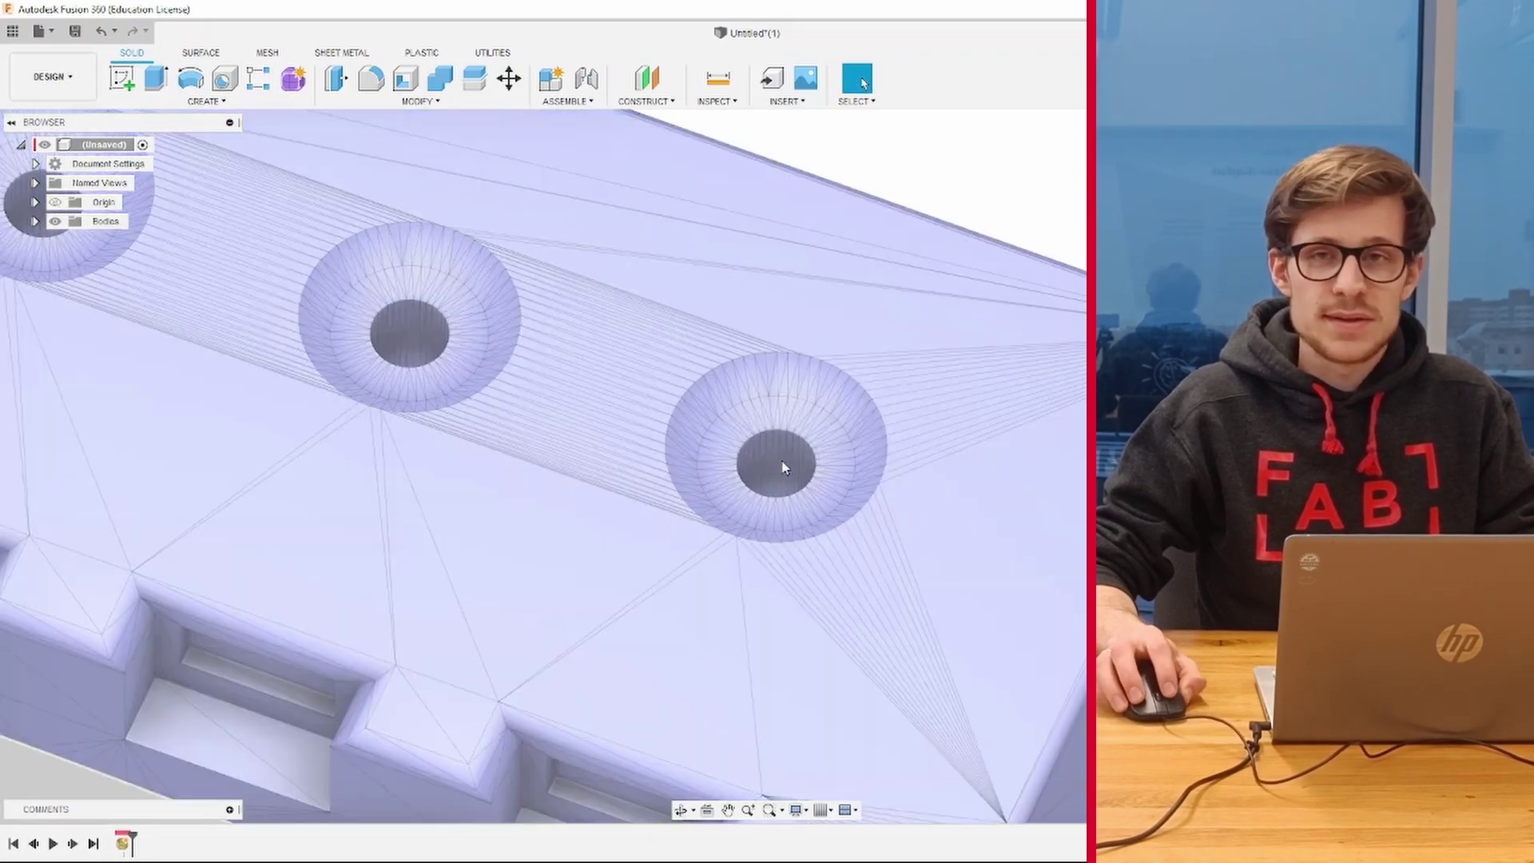
scroll(883, 457, down, 3)
scroll(879, 451, down, 5)
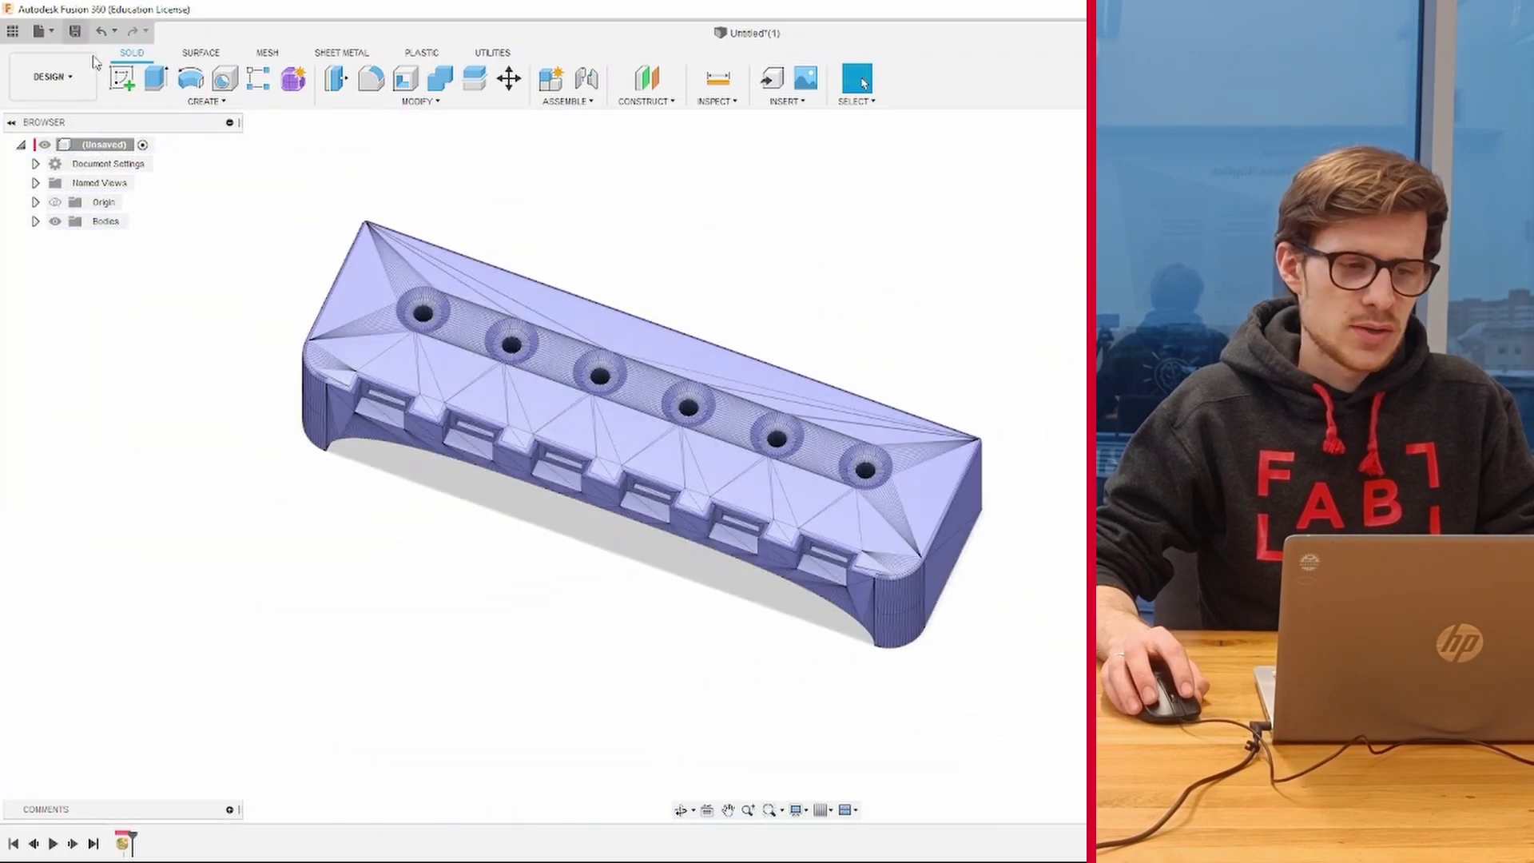
- Sketch a circle centred on one of the screwdriver holes
click(120, 77)
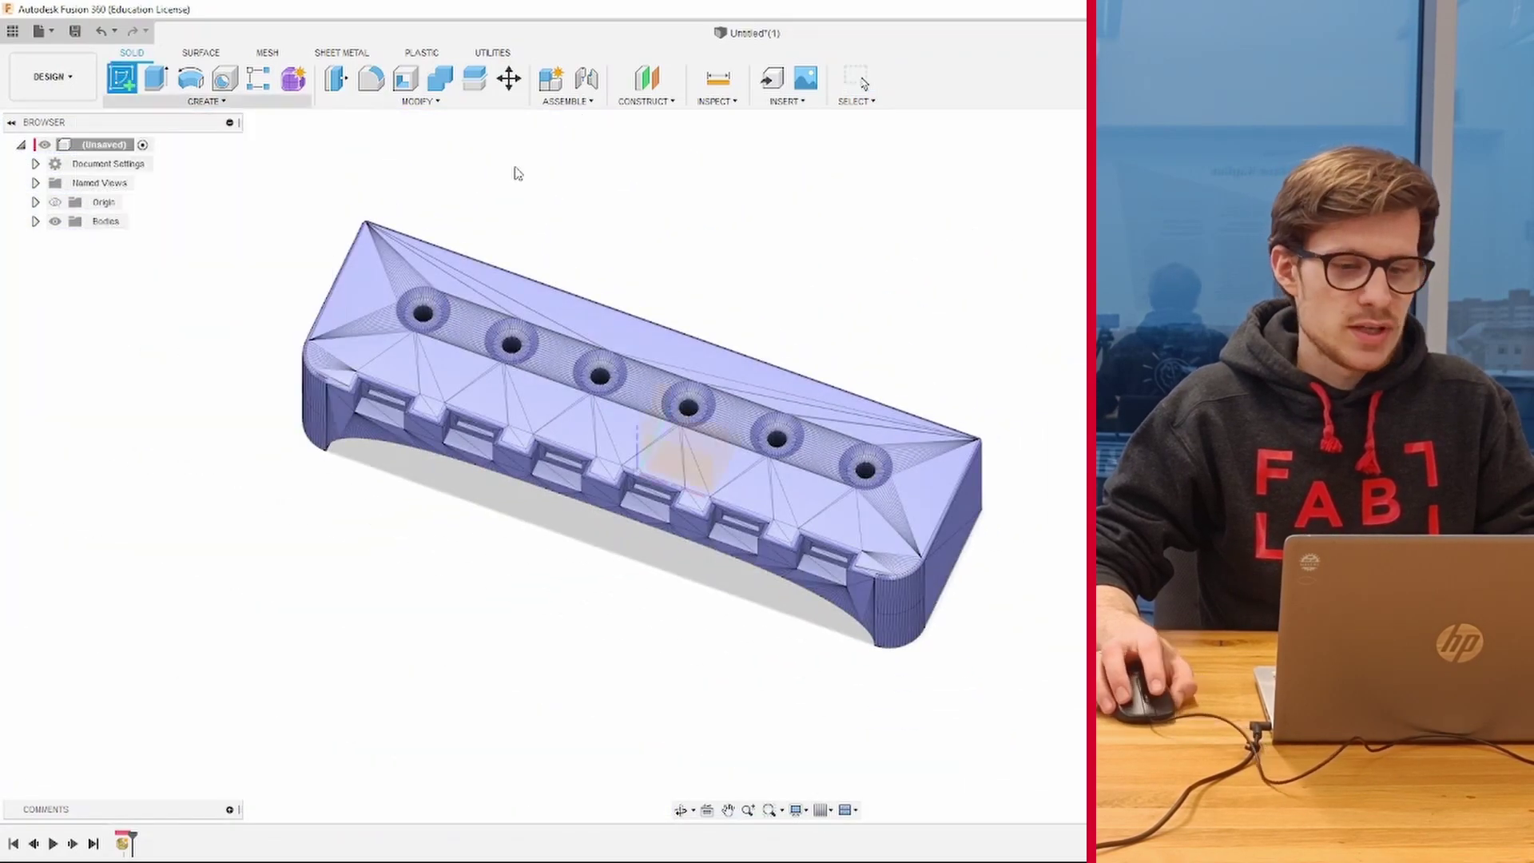
scroll(871, 438, up, 3)
scroll(919, 456, up, 3)
scroll(998, 480, up, 2)
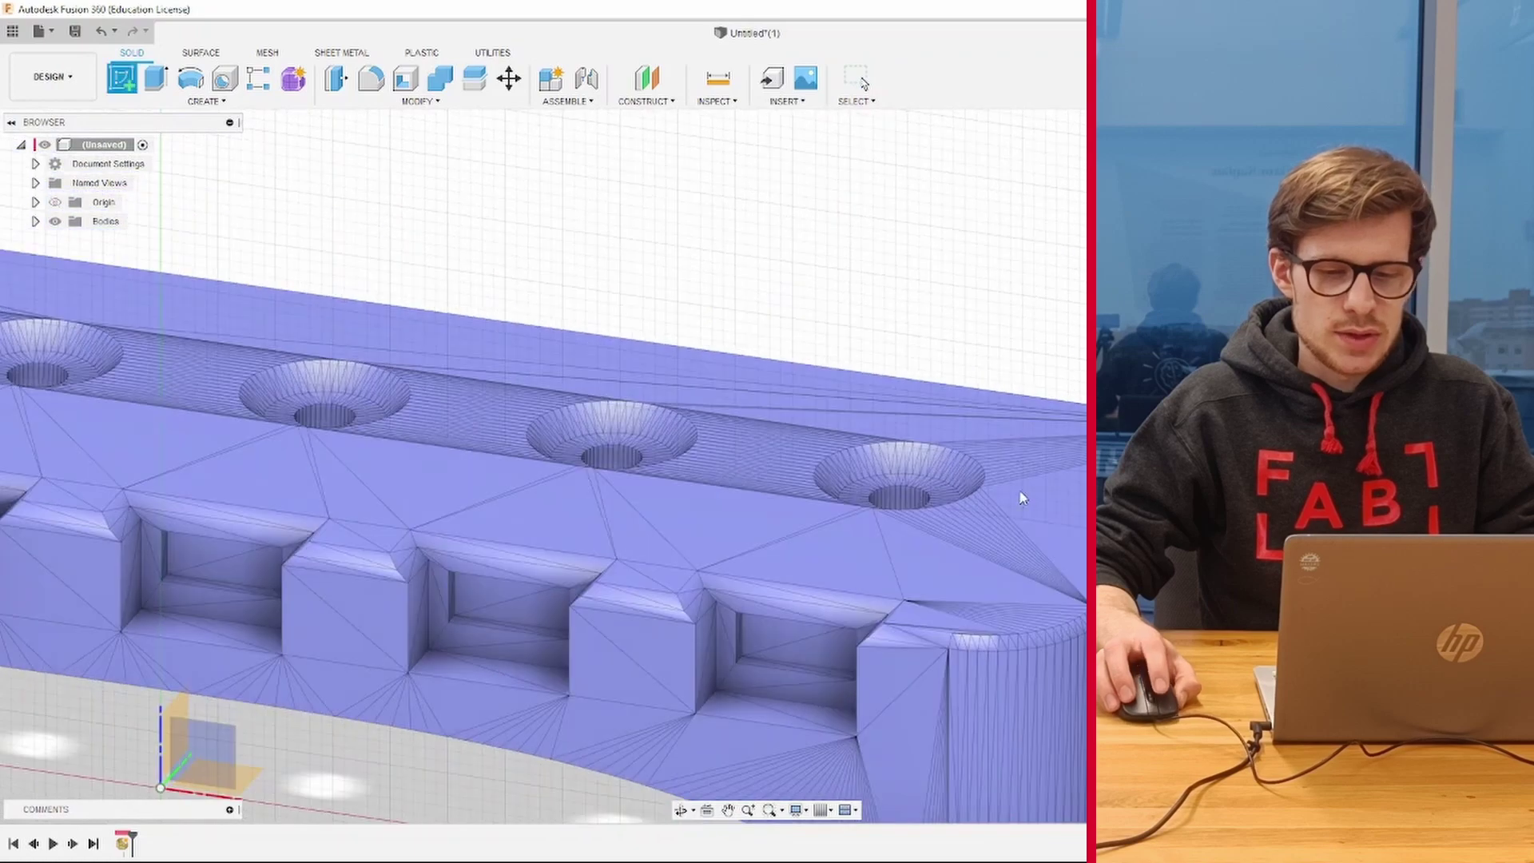
click(985, 370)
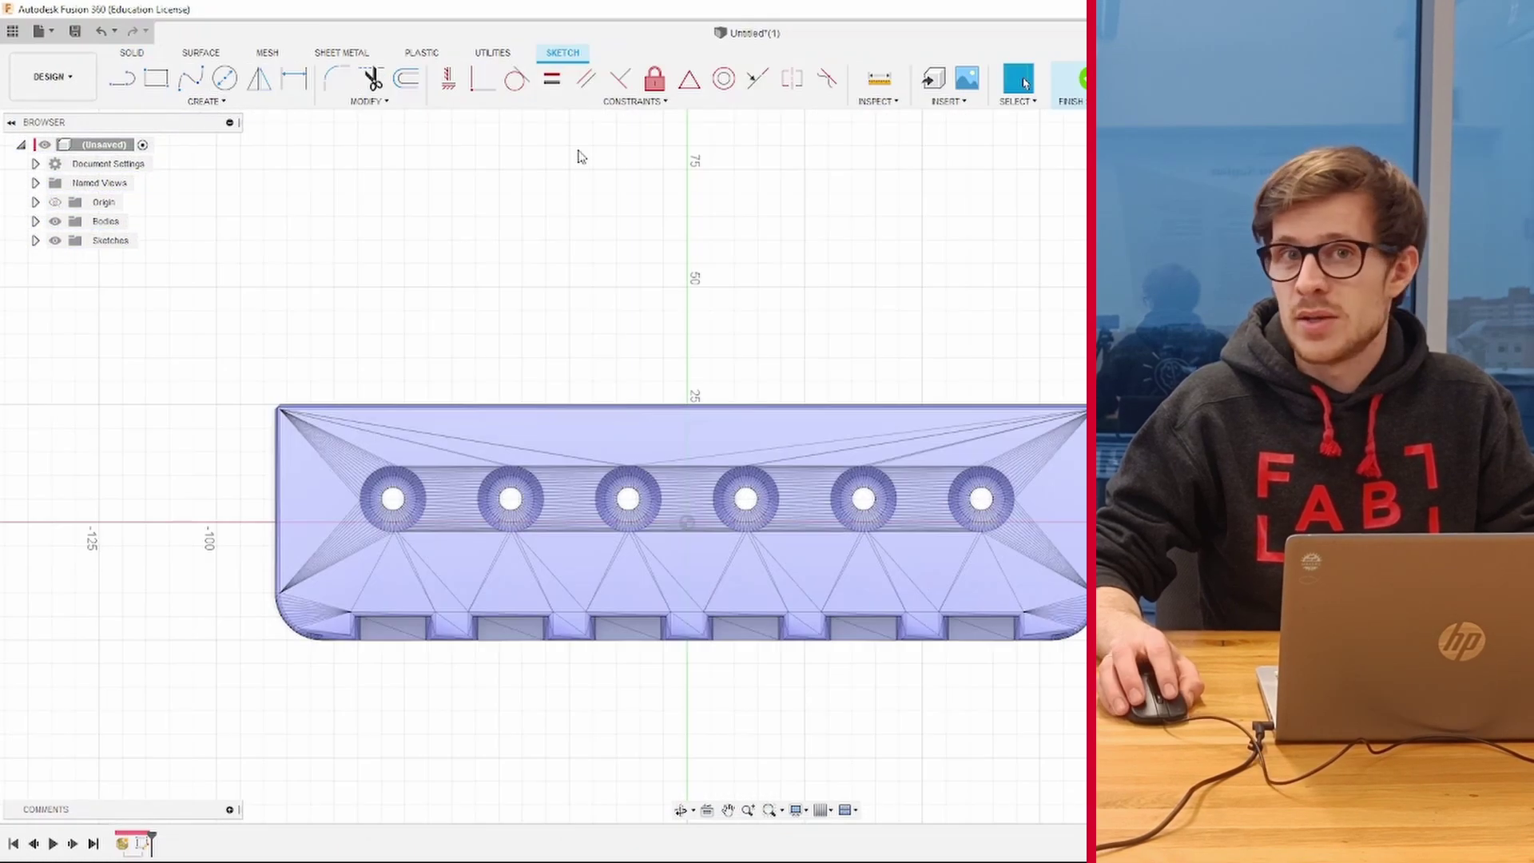
click(225, 78)
scroll(950, 510, up, 2)
scroll(951, 510, up, 3)
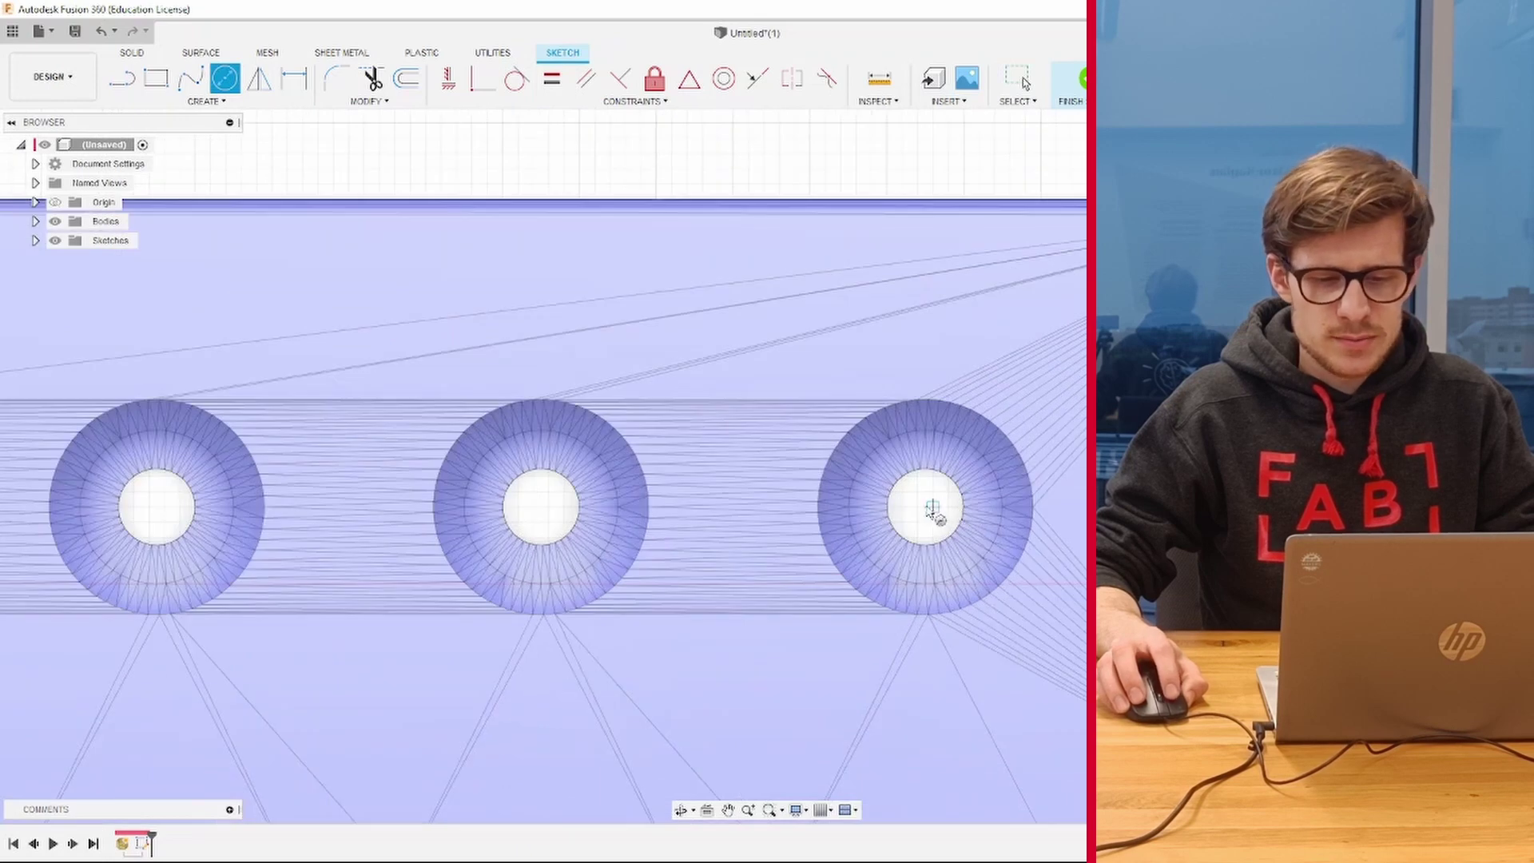
click(951, 519)
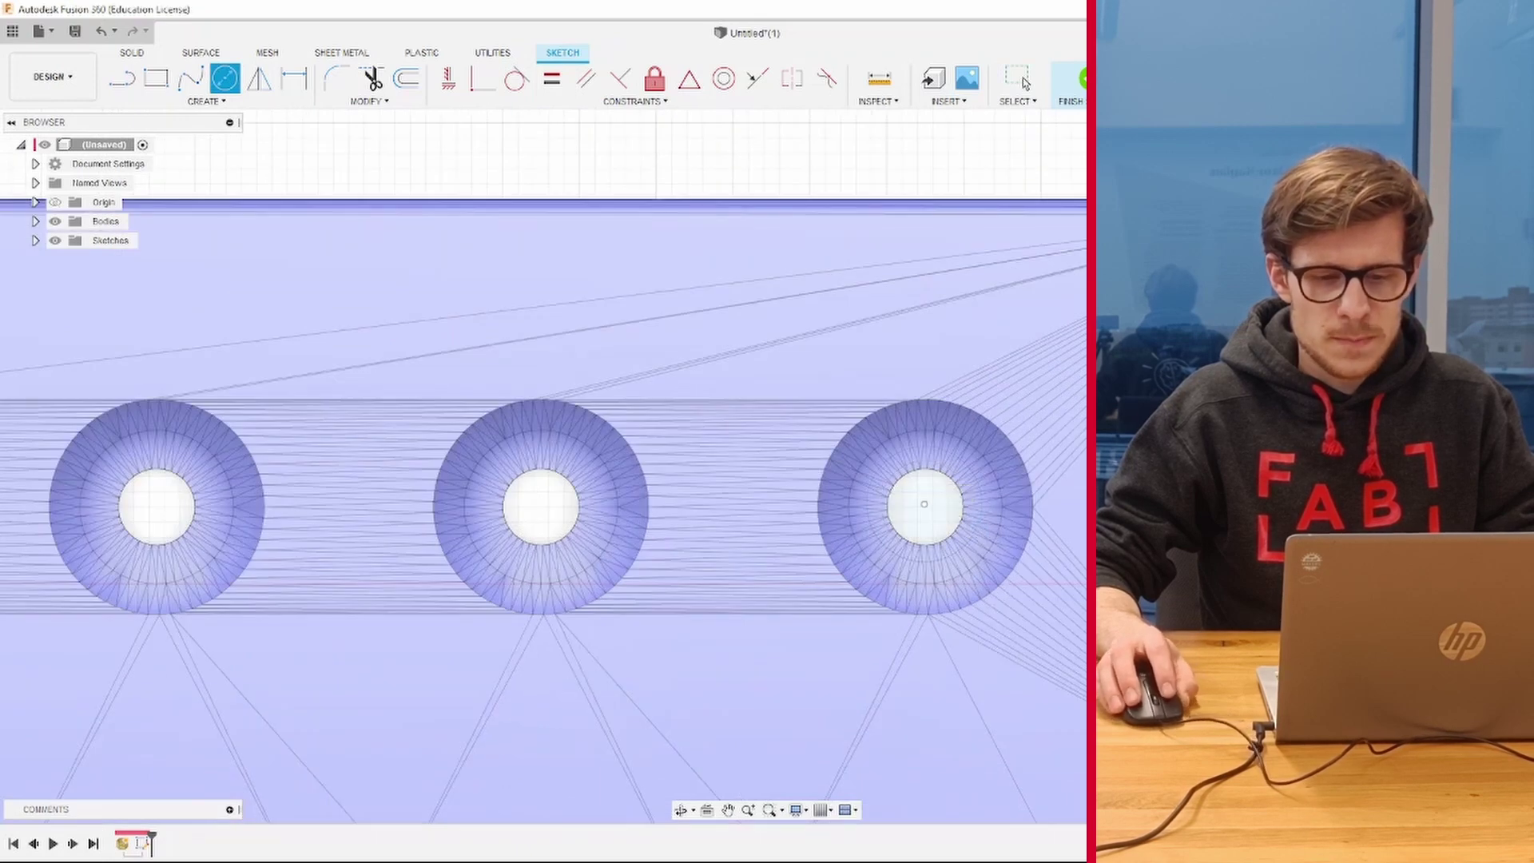
click(1073, 80)
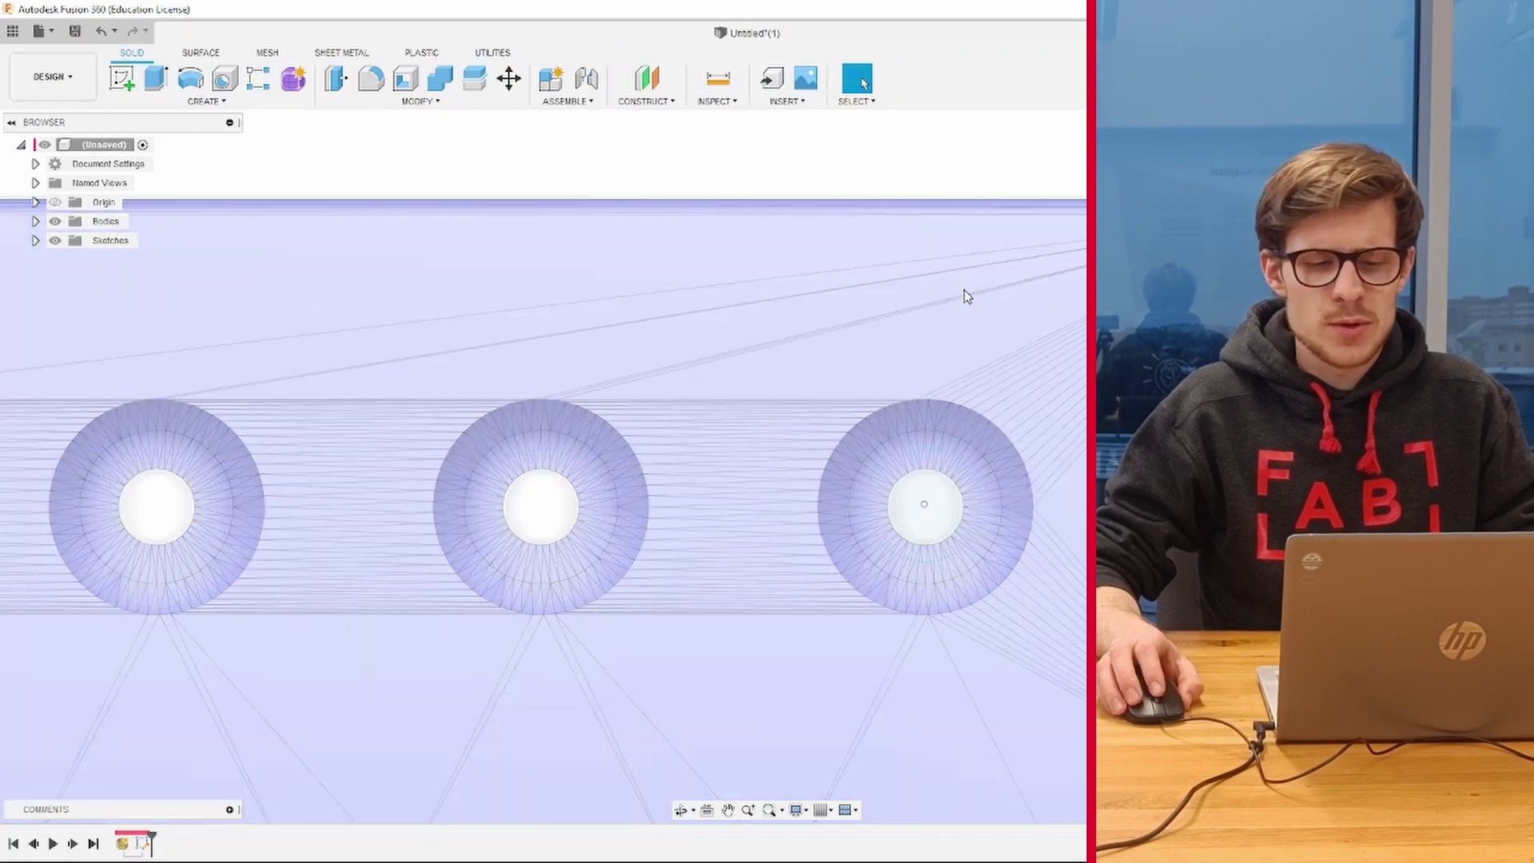
- Extrude the circle 52 mm into a cylinder and select the new cylinder body
mouse_move(966, 295)
shift+middle_down()
mouse_move(959, 239)
mouse_move(963, 520)
mouse_move(913, 754)
shift+middle_up()
click(160, 74)
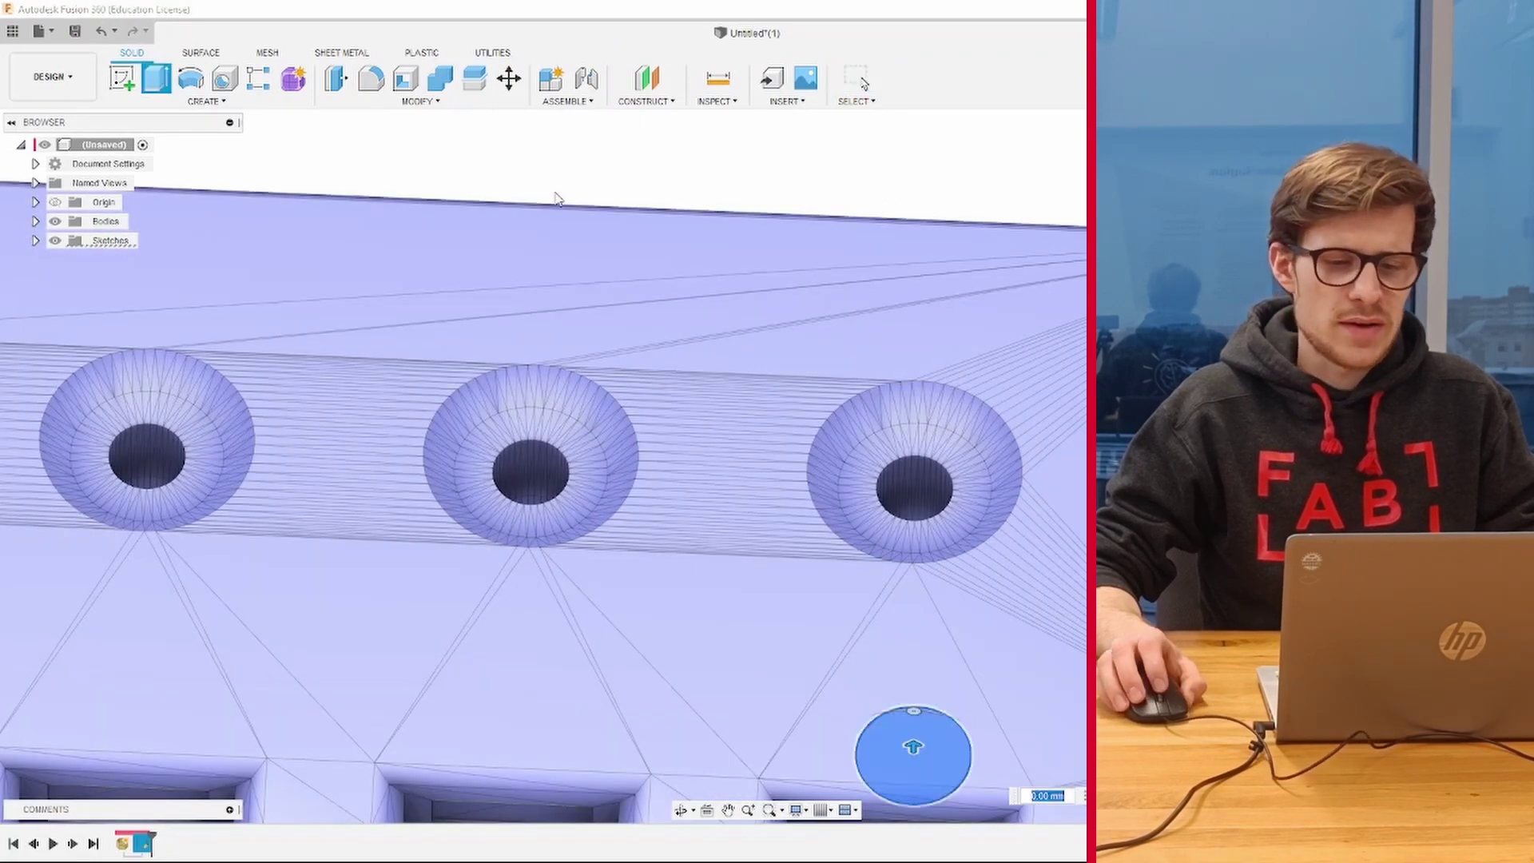
scroll(641, 274, up, 3)
scroll(812, 418, down, 5)
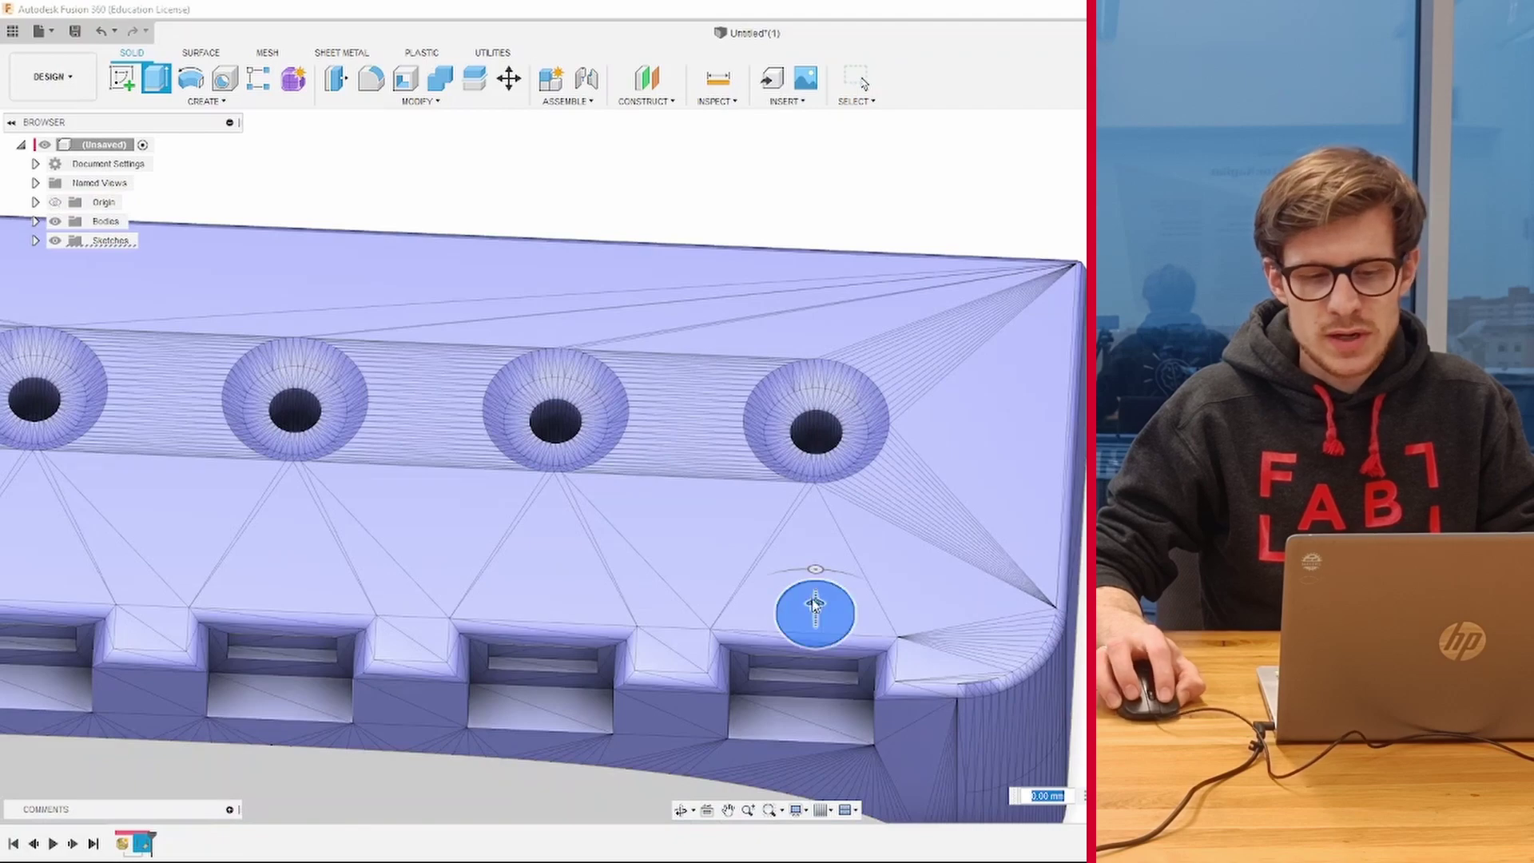
drag(834, 605, 971, 170)
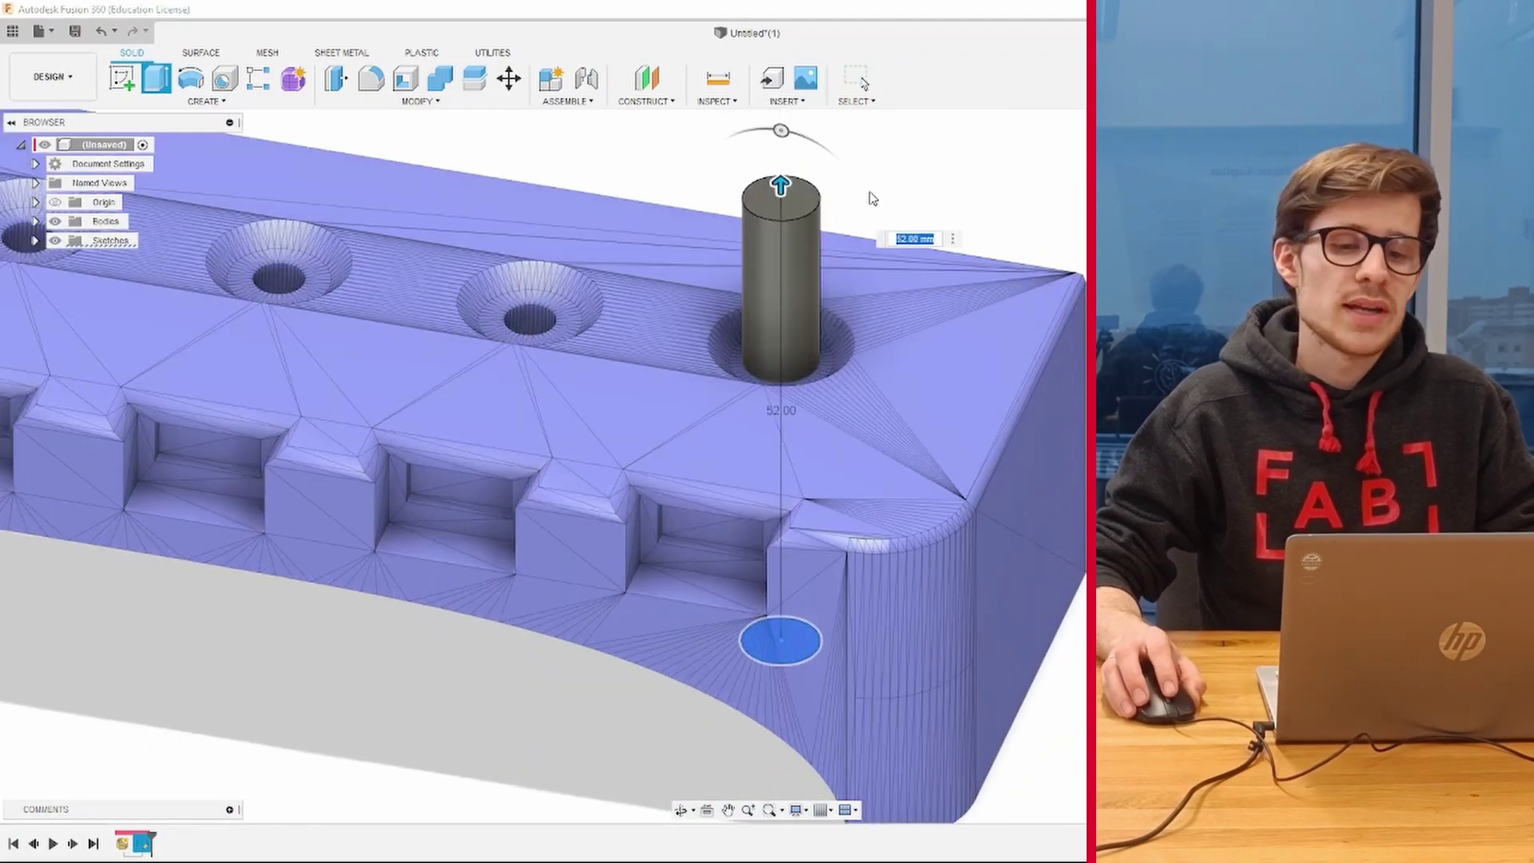
middle_drag(909, 171, 846, 204)
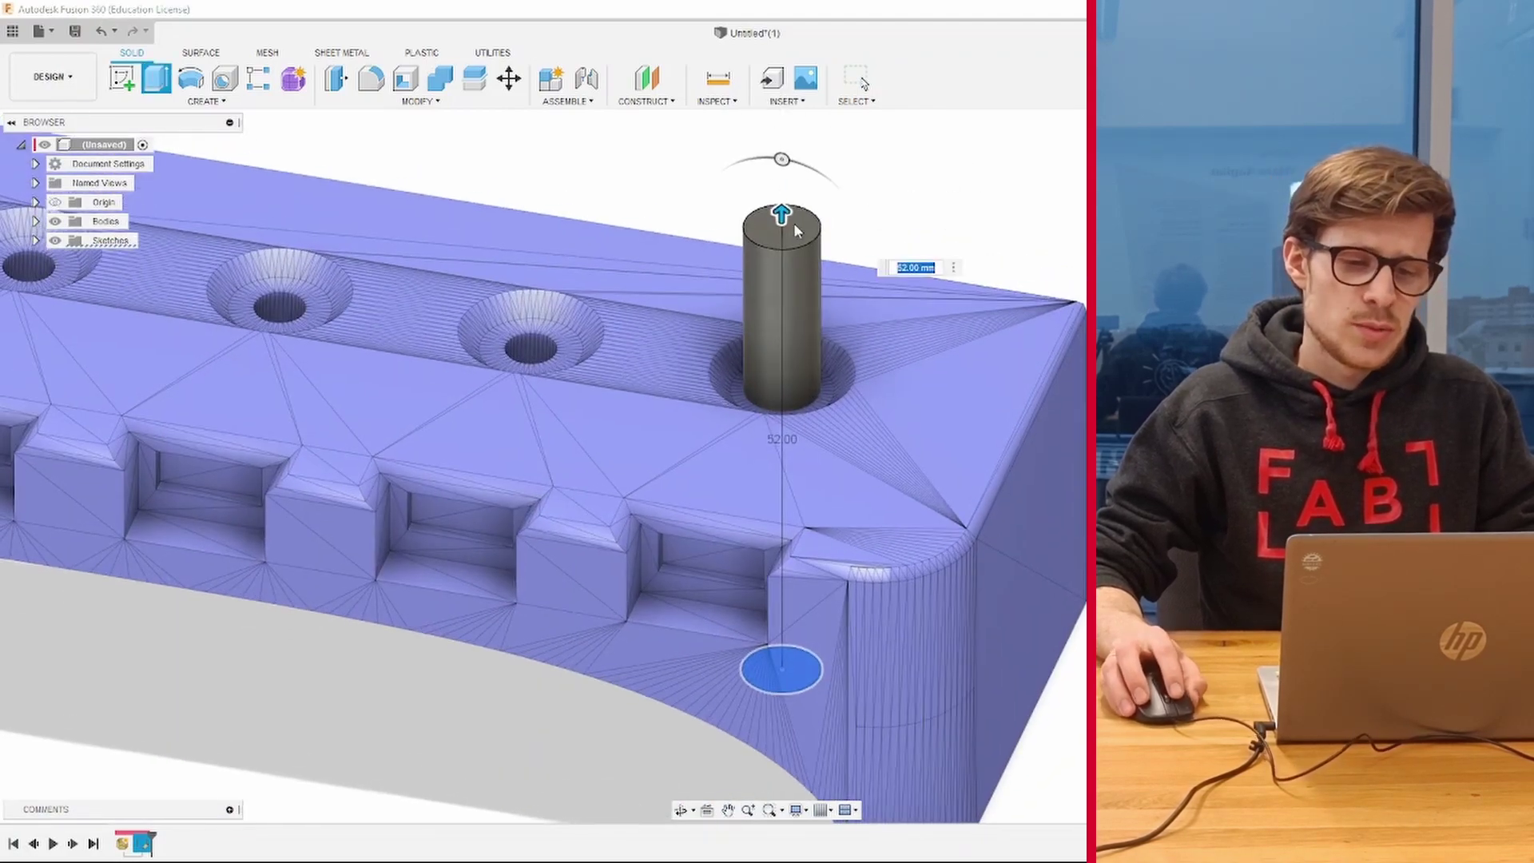
click(864, 83)
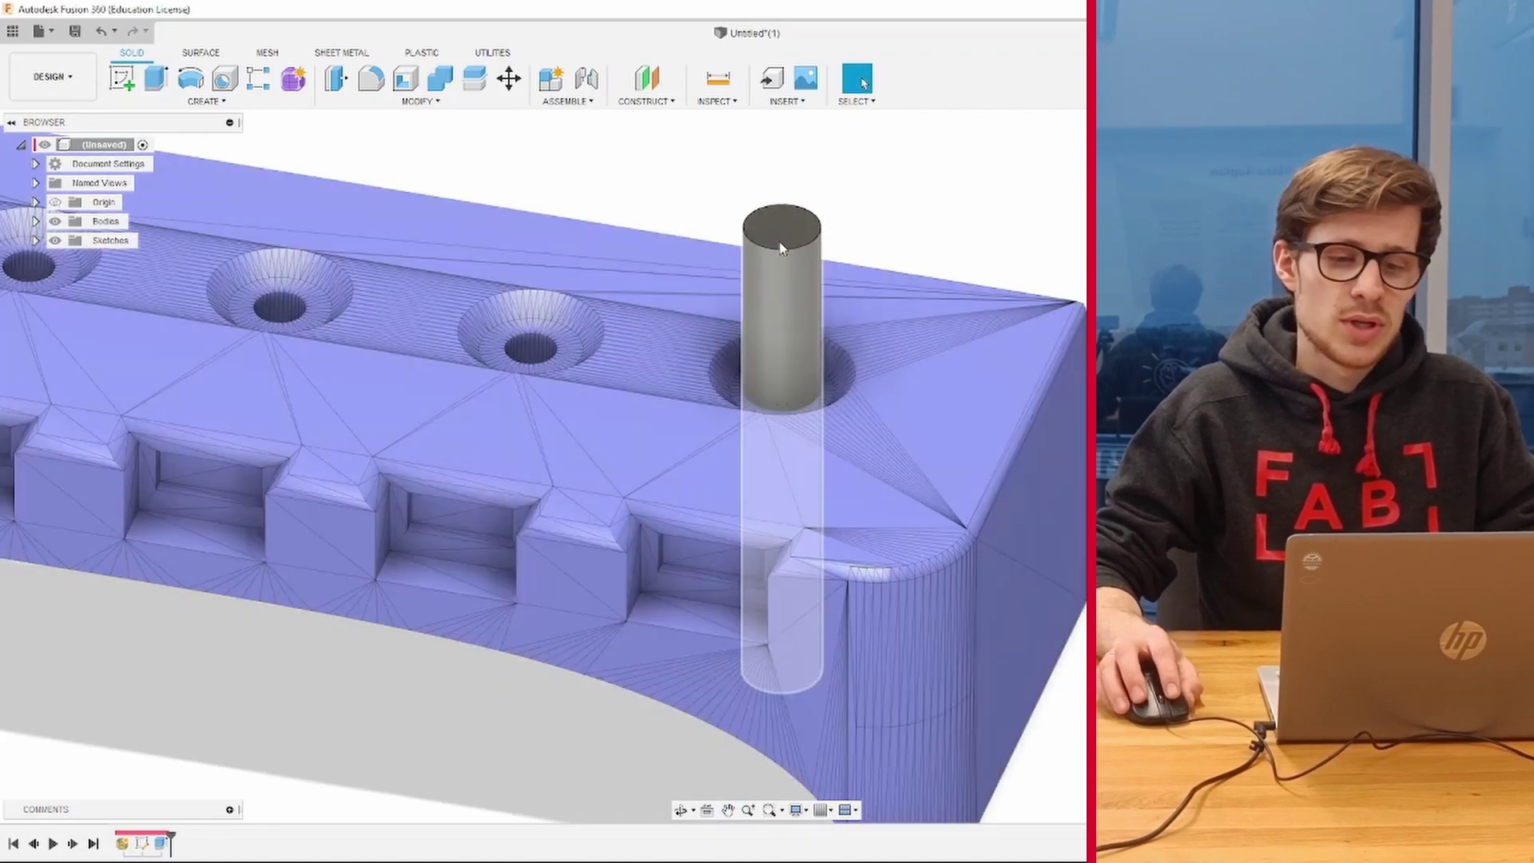
click(777, 284)
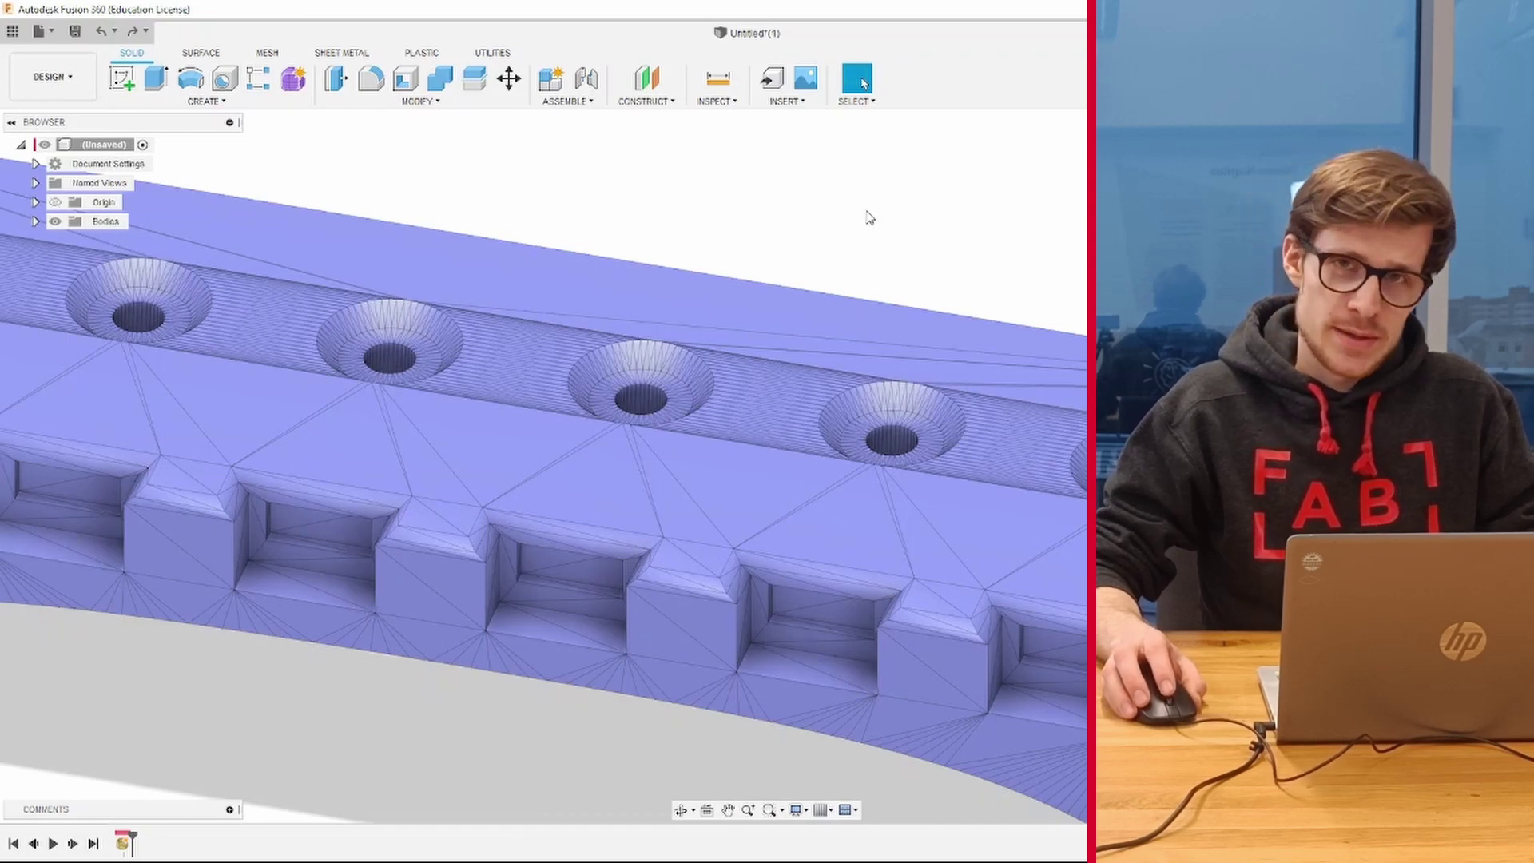
- Start a section analysis using the holder's end face as the cutting plane
scroll(767, 236, down, 3)
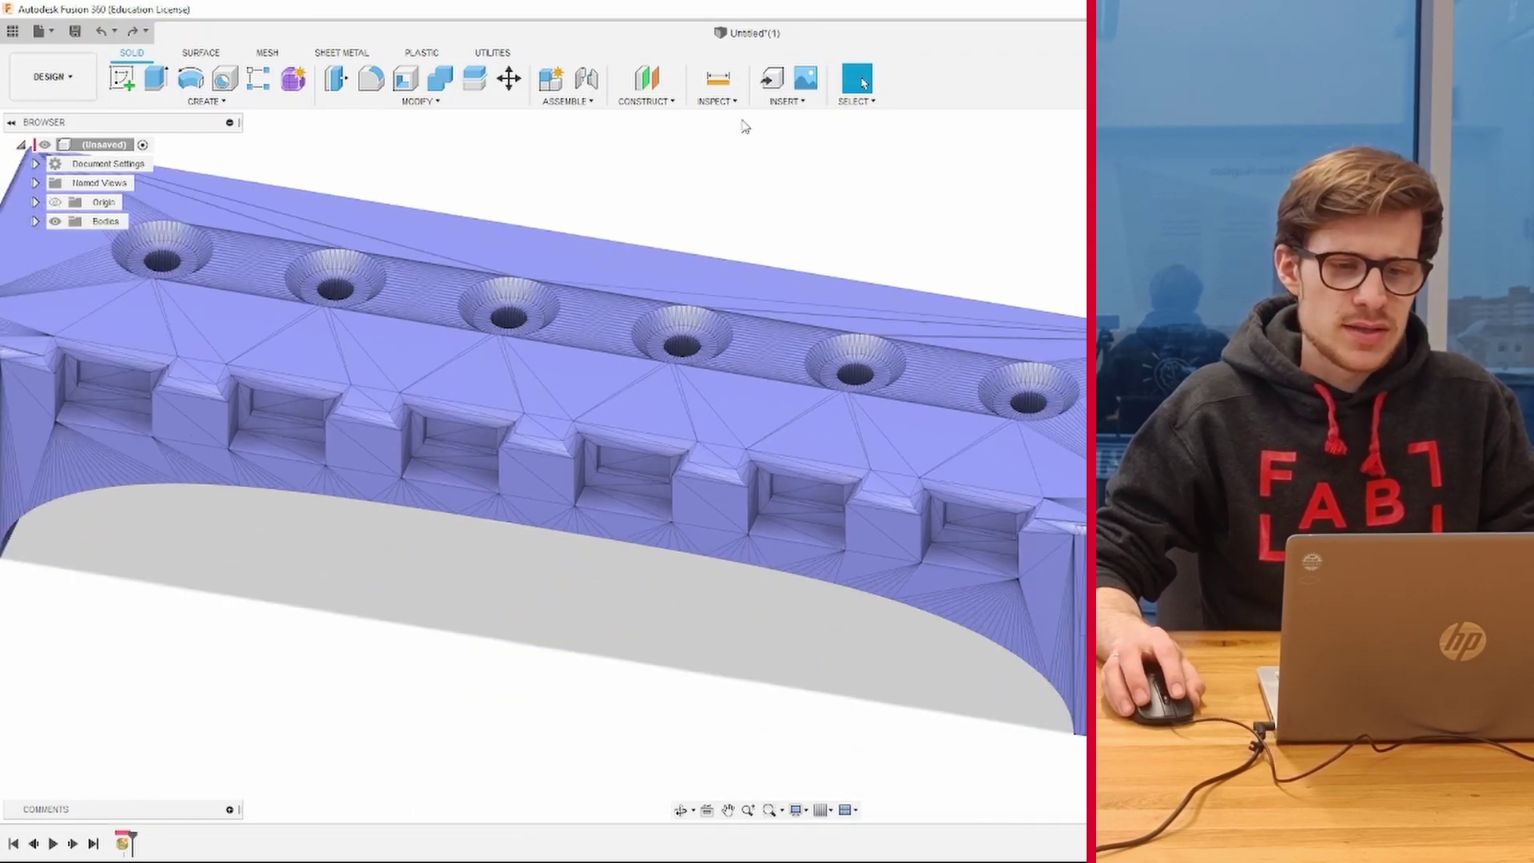
click(734, 103)
click(746, 282)
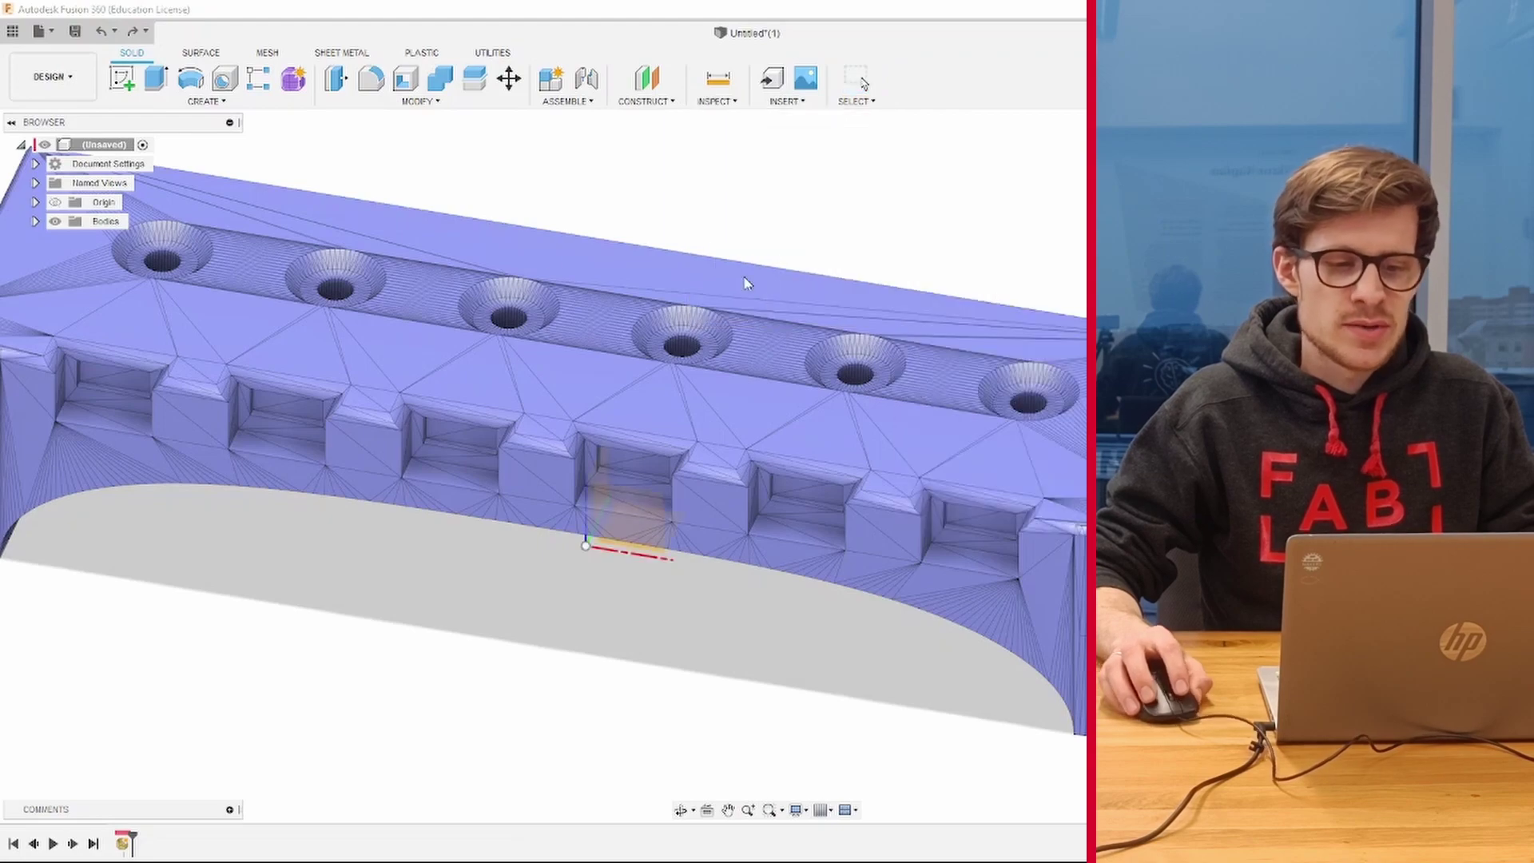
click(603, 474)
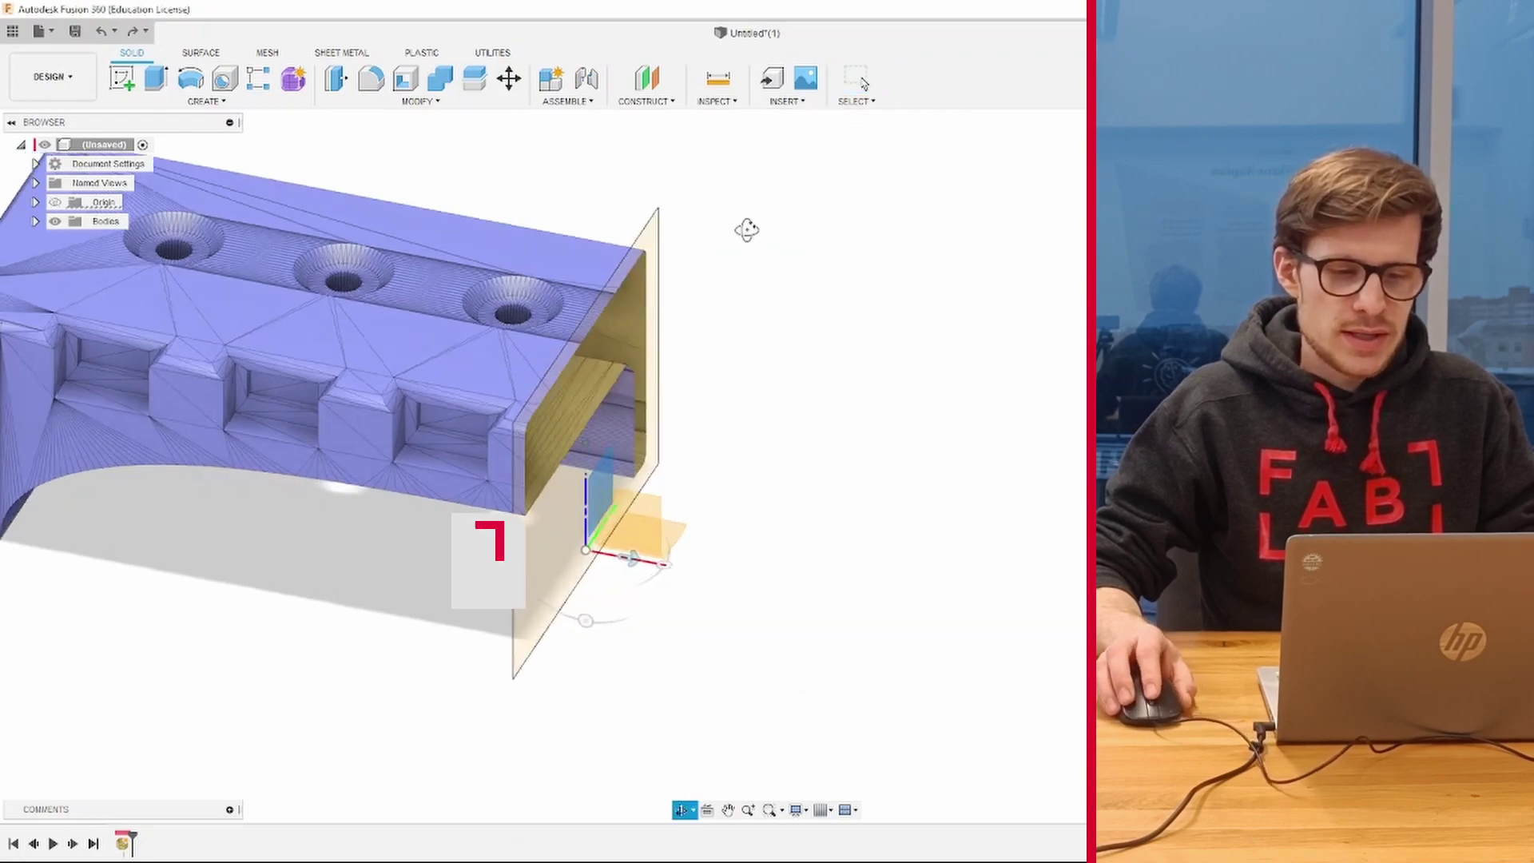
- Orbit around the sectioned holder, confirm the section, and check the cut from the side
mouse_move(747, 229)
shift+middle_down()
mouse_move(559, 200)
mouse_move(546, 232)
shift+middle_up()
scroll(546, 233, up, 2)
scroll(506, 432, up, 3)
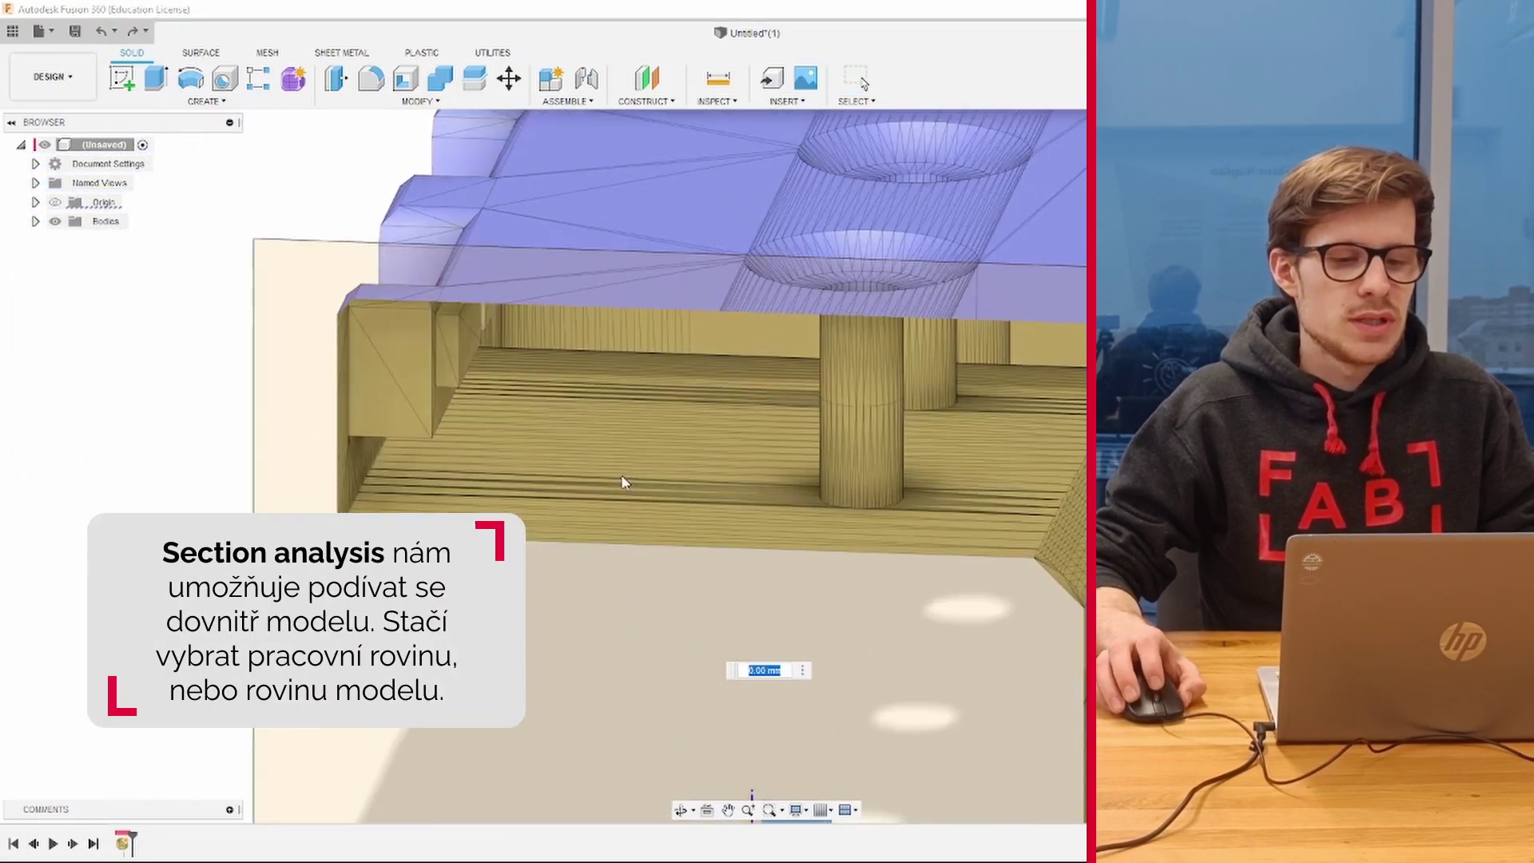
scroll(623, 483, up, 3)
scroll(603, 366, up, 3)
shift+middle_drag(612, 367, 577, 401)
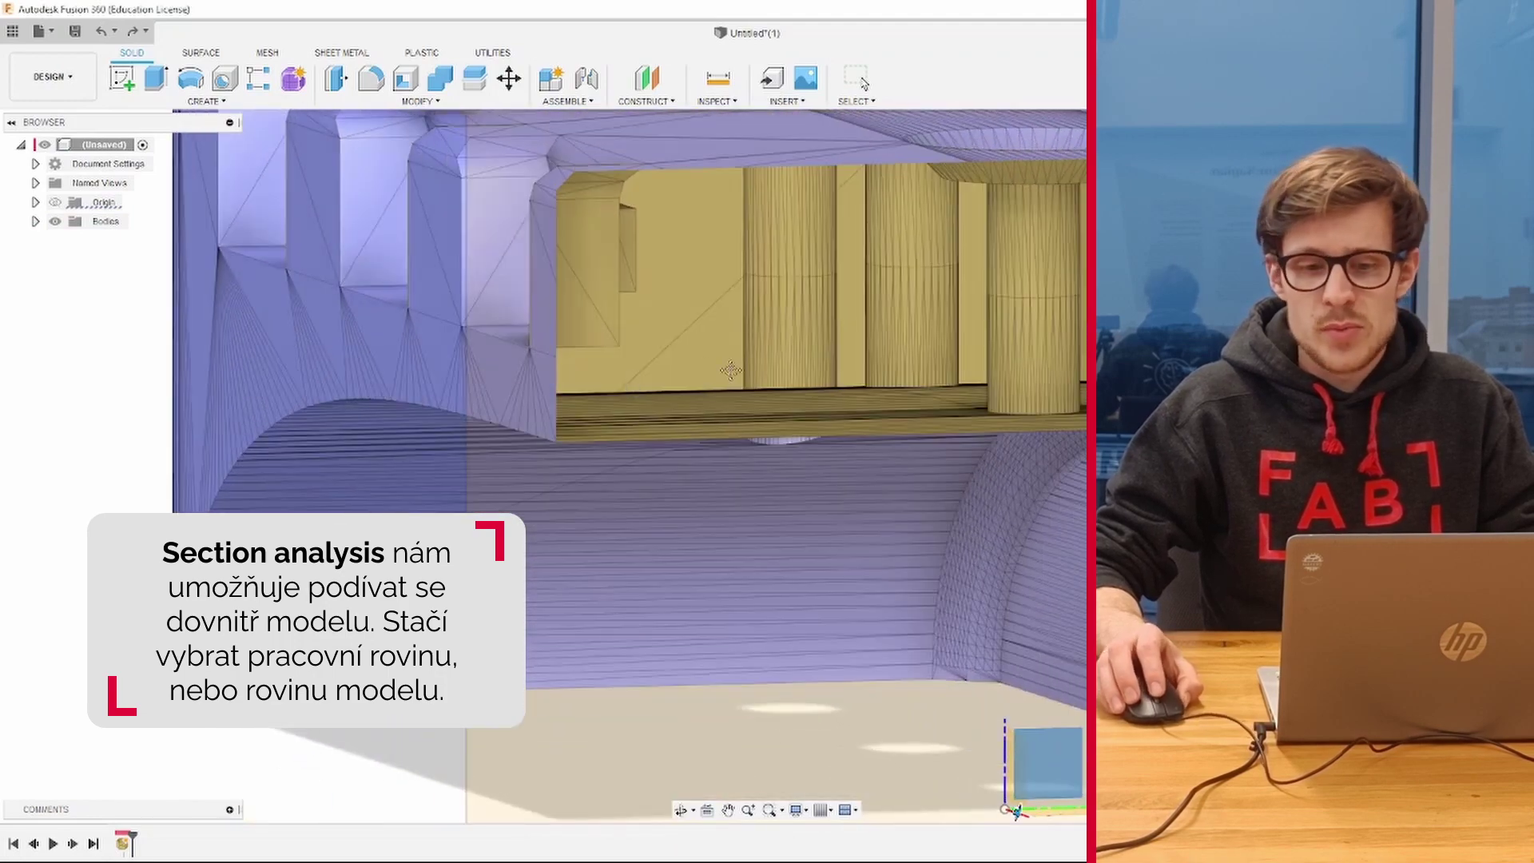
scroll(754, 394, down, 3)
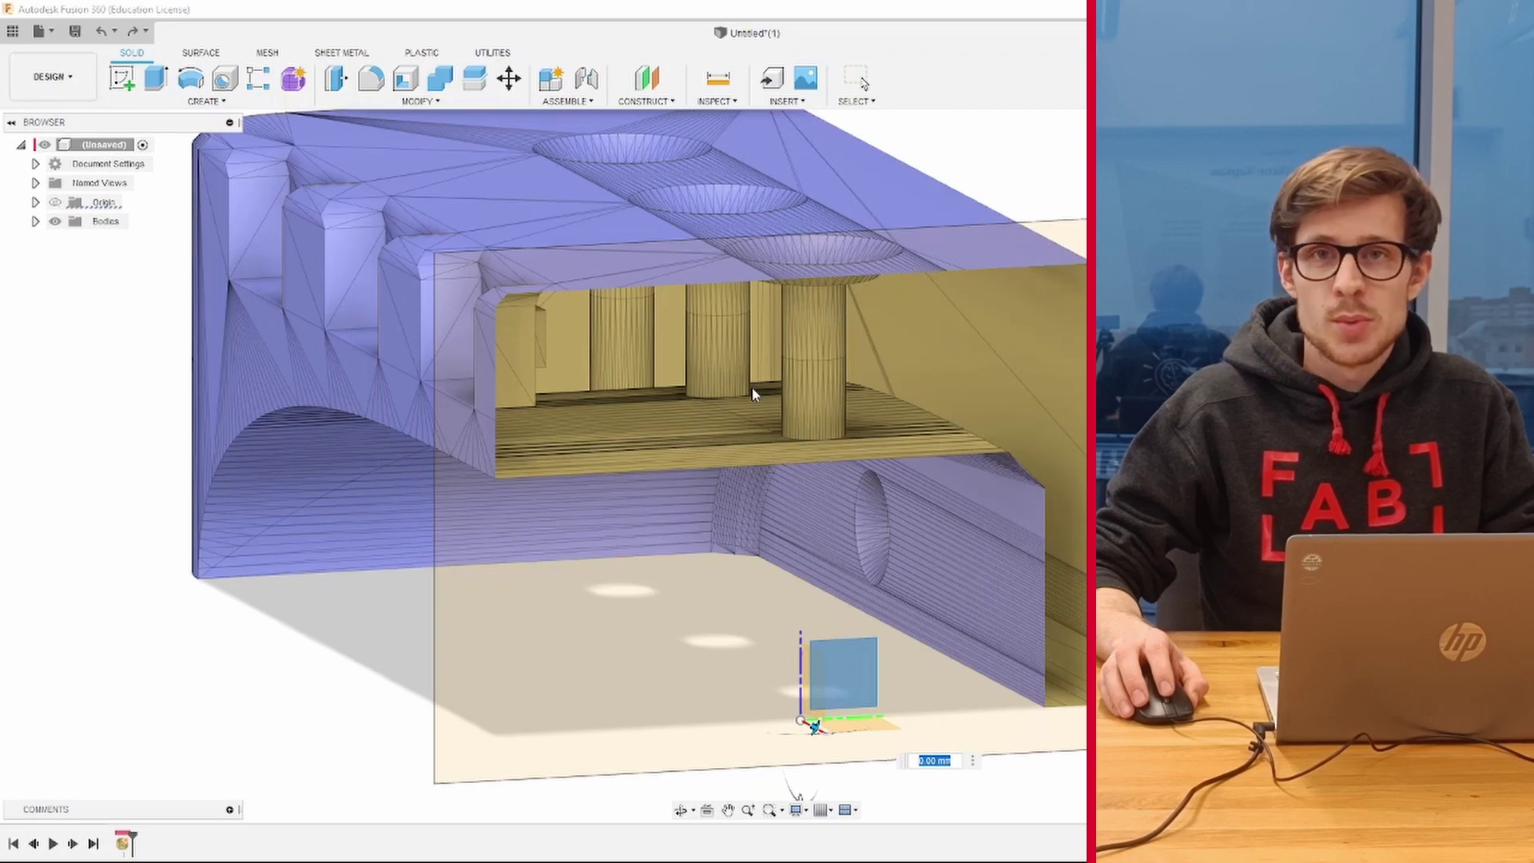
key(Return)
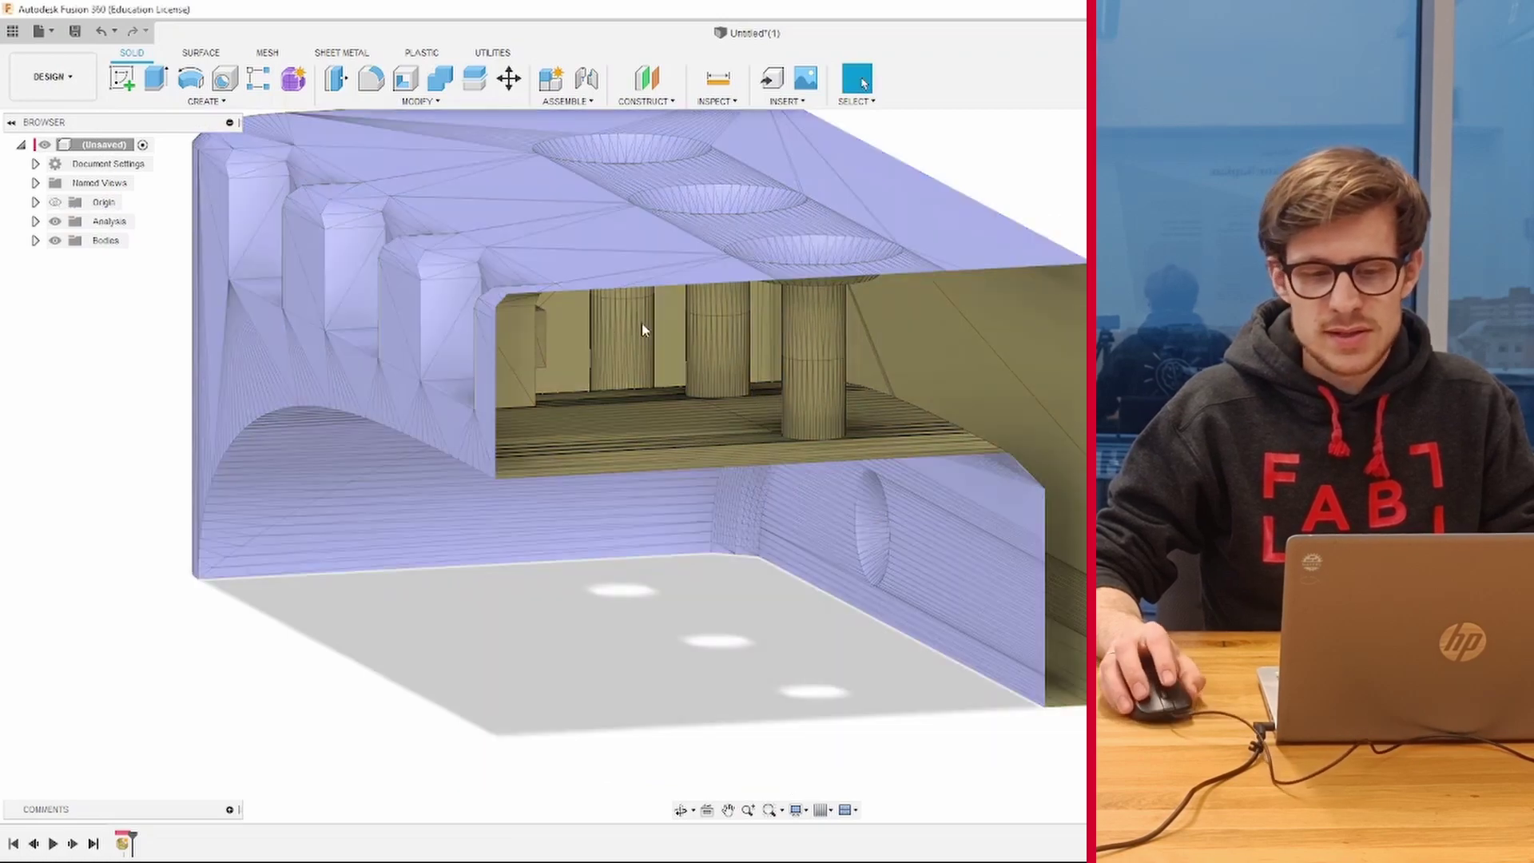
shift+middle_drag(1049, 323, 942, 284)
mouse_move(744, 189)
shift+middle_down()
mouse_move(596, 194)
mouse_move(739, 226)
shift+middle_up()
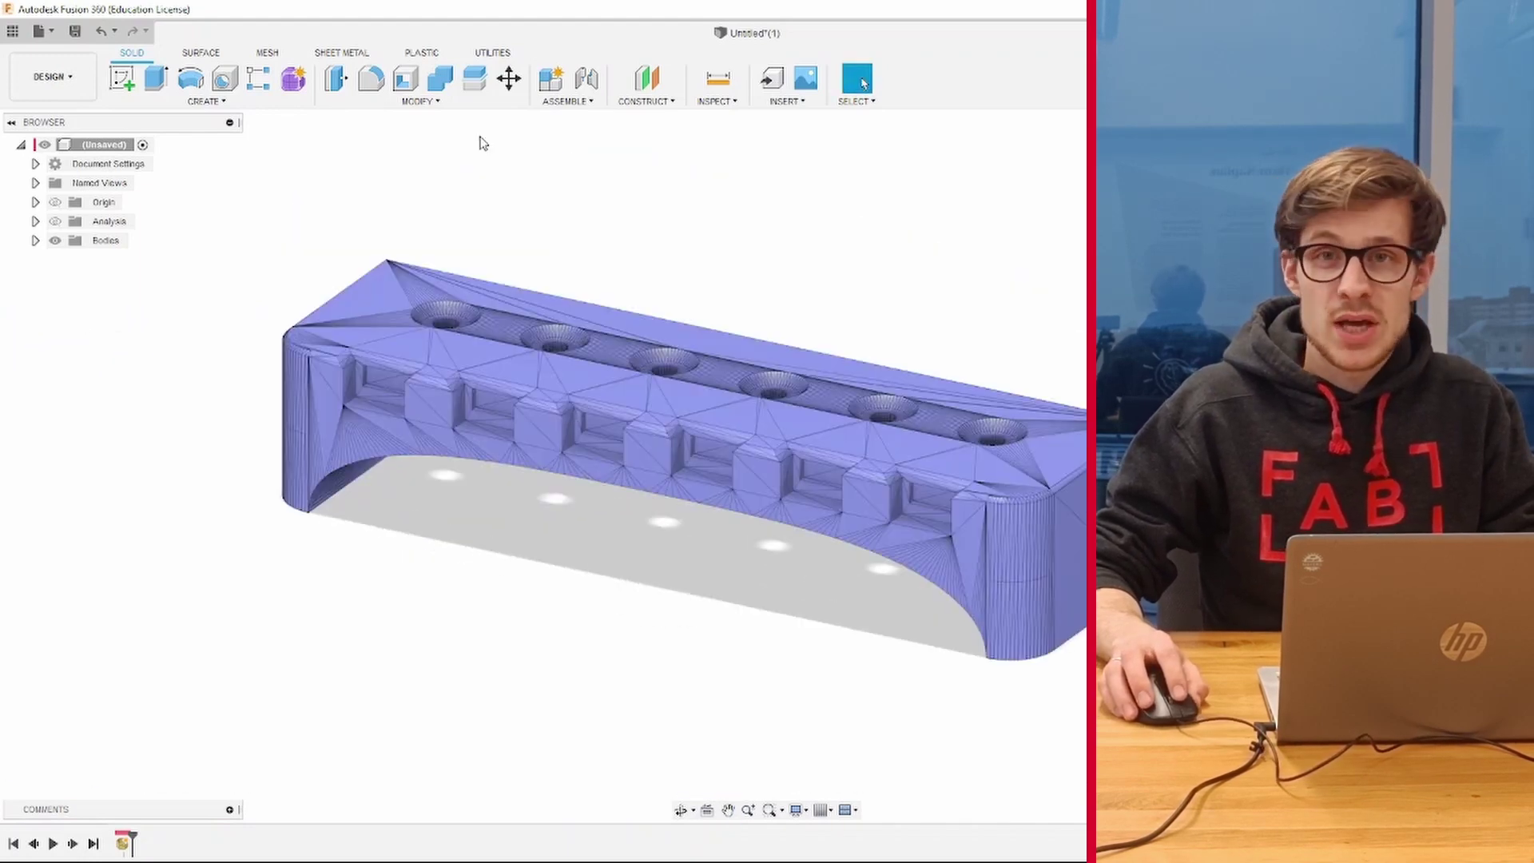
- Switch the toolbar to the MESH tab
click(270, 52)
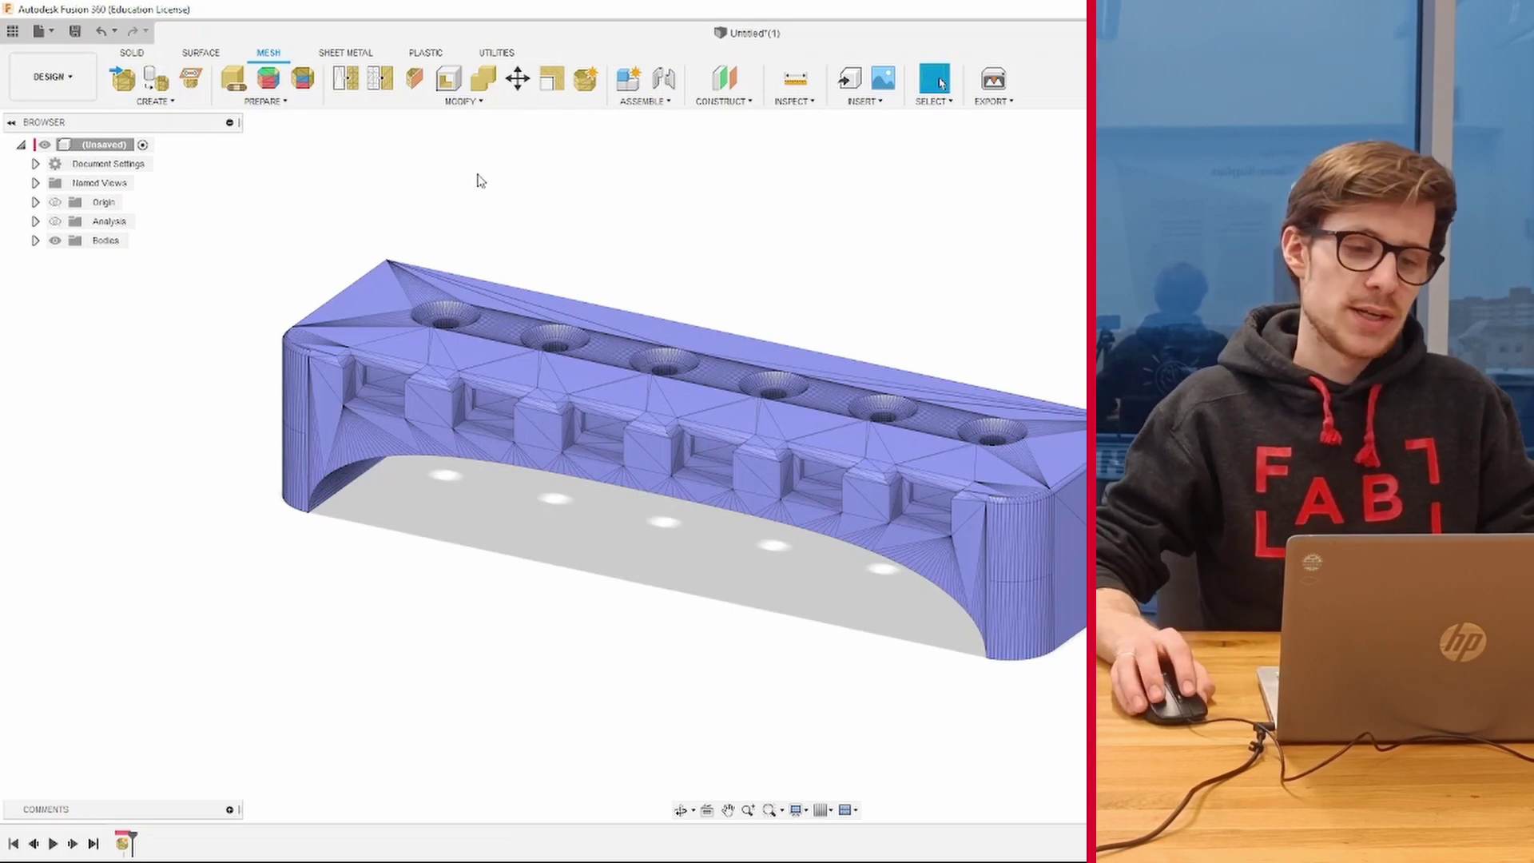
- Run Prepare > Repair on the holder mesh body and confirm it
click(460, 103)
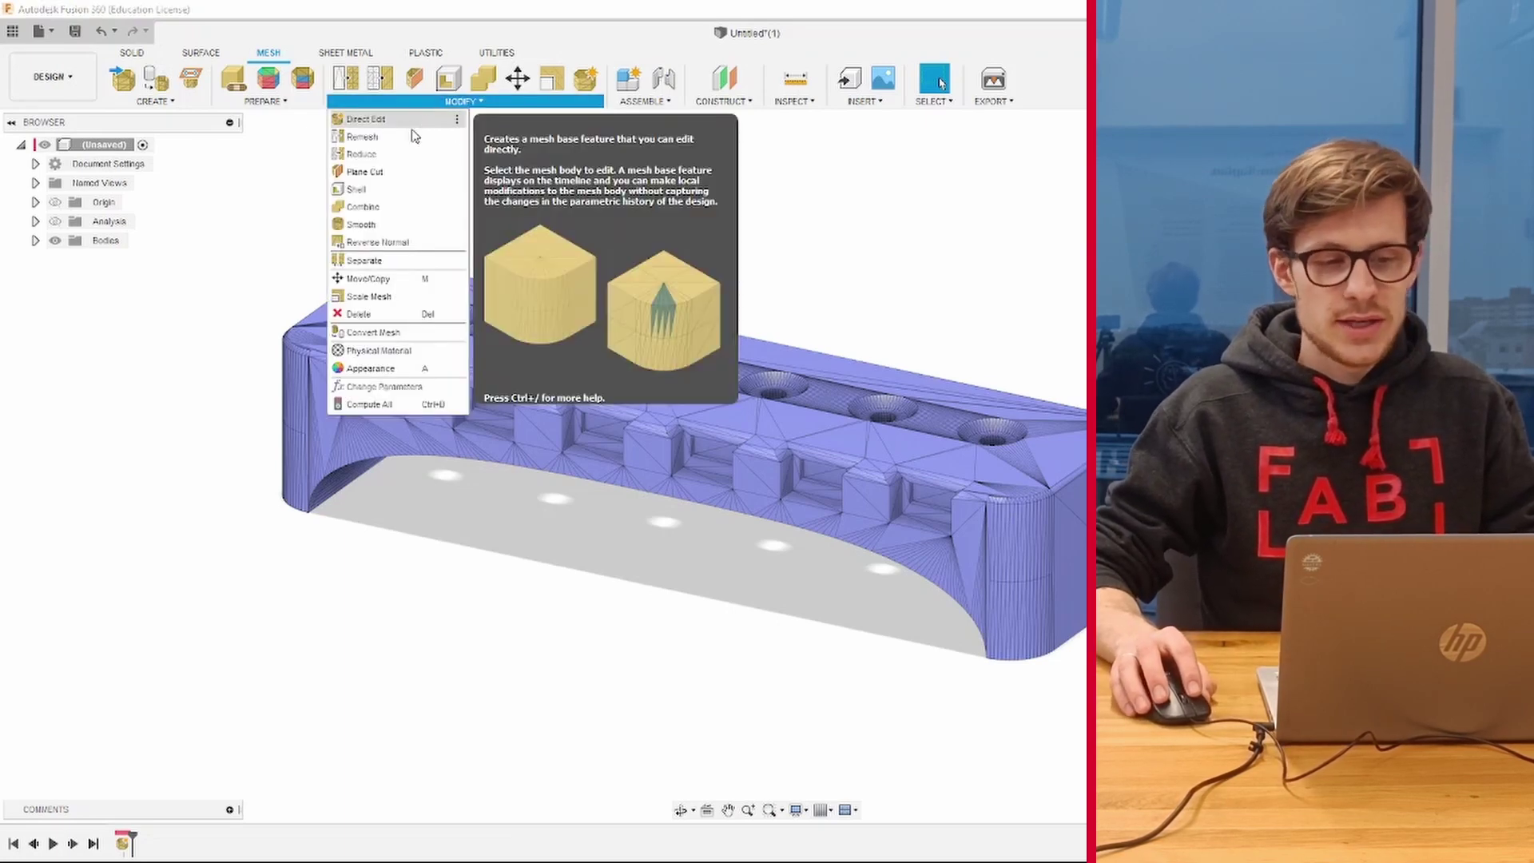
mouse_move(366, 171)
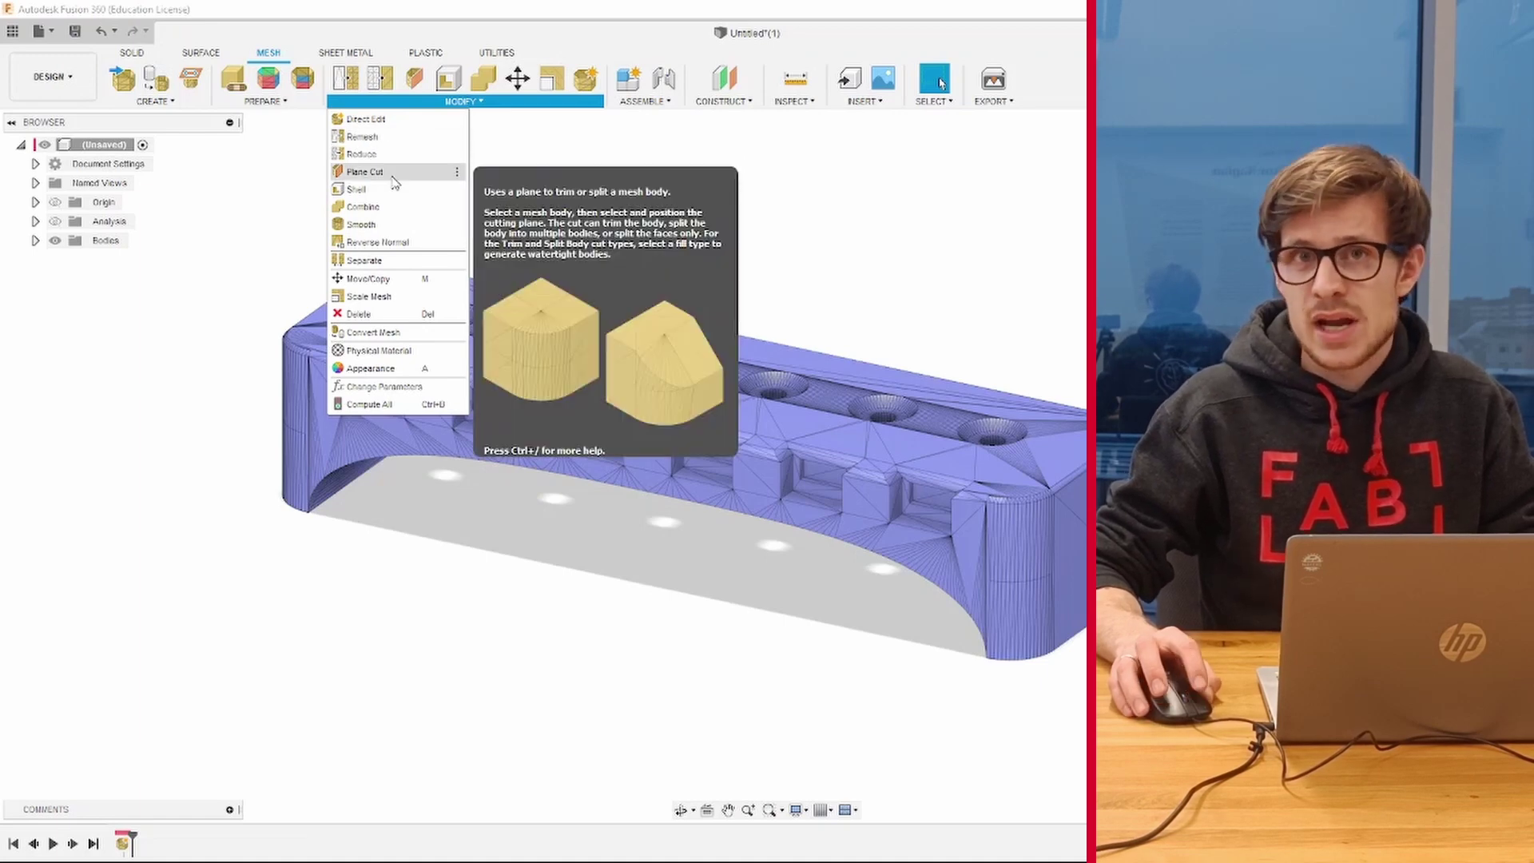
click(726, 198)
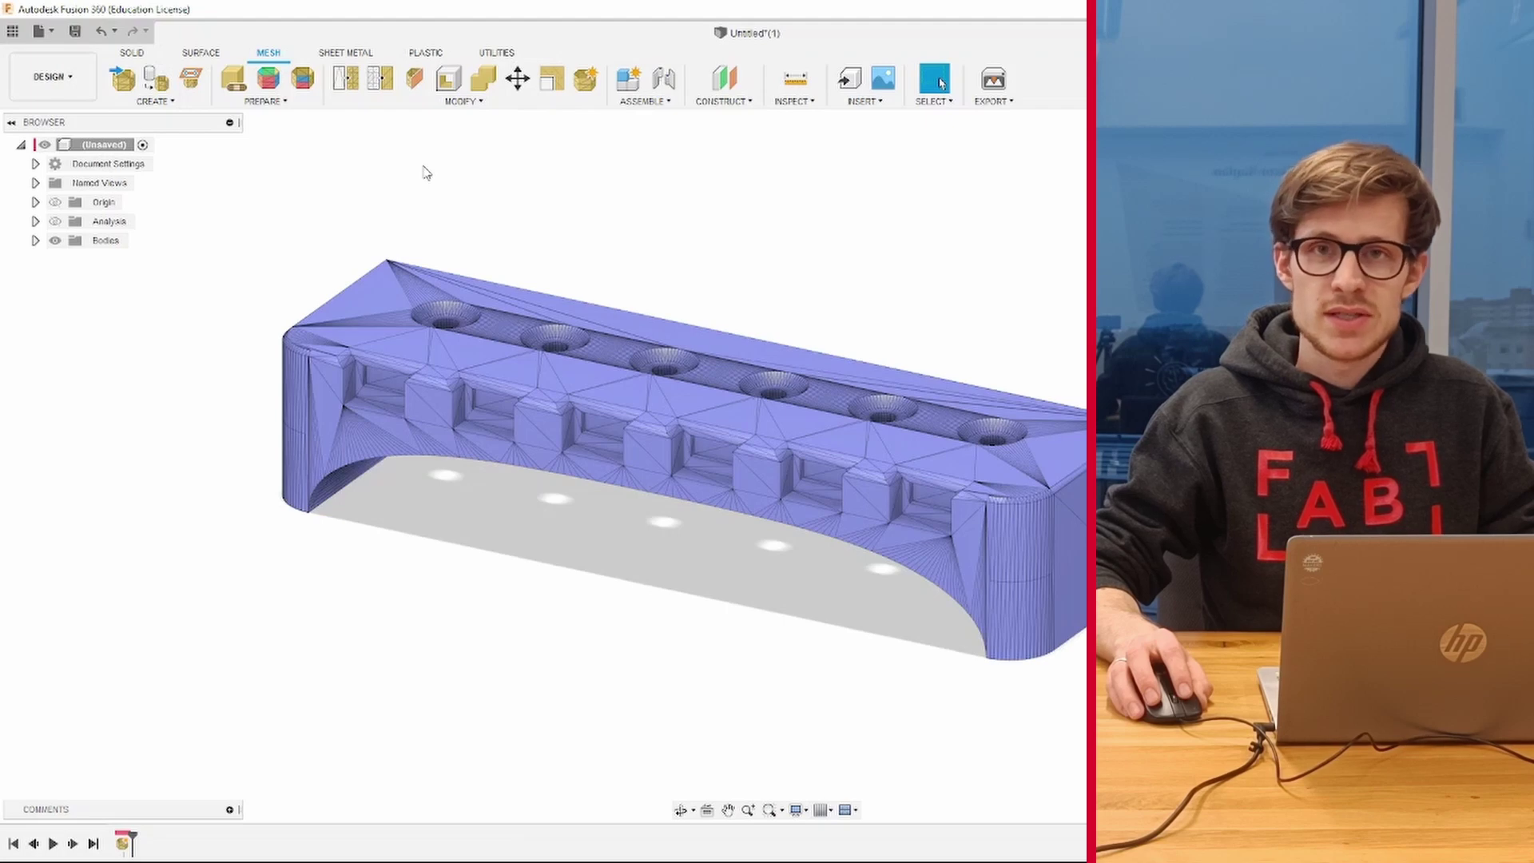
click(282, 108)
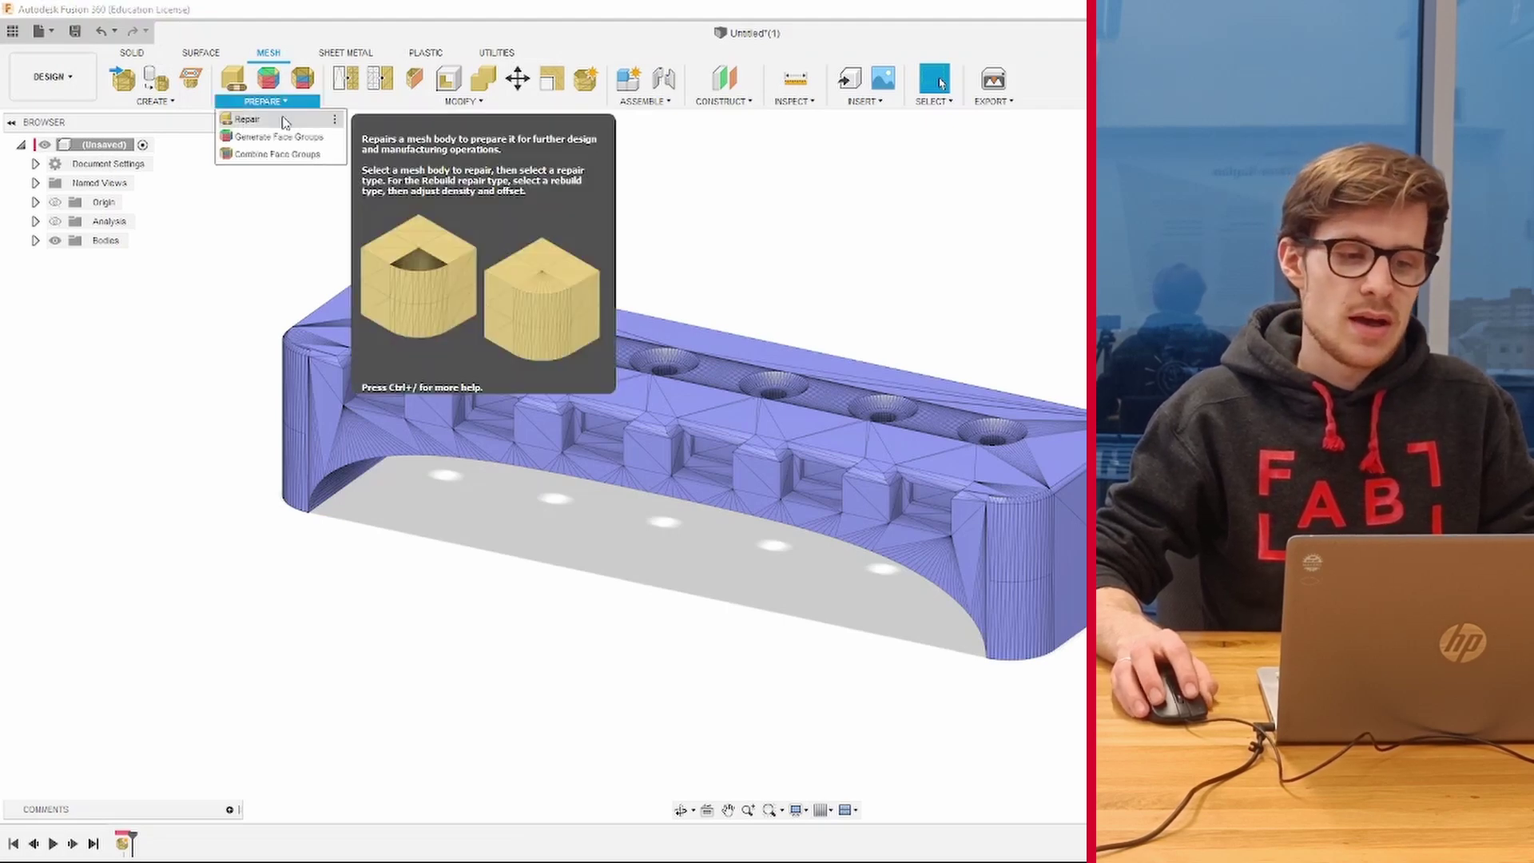
click(285, 120)
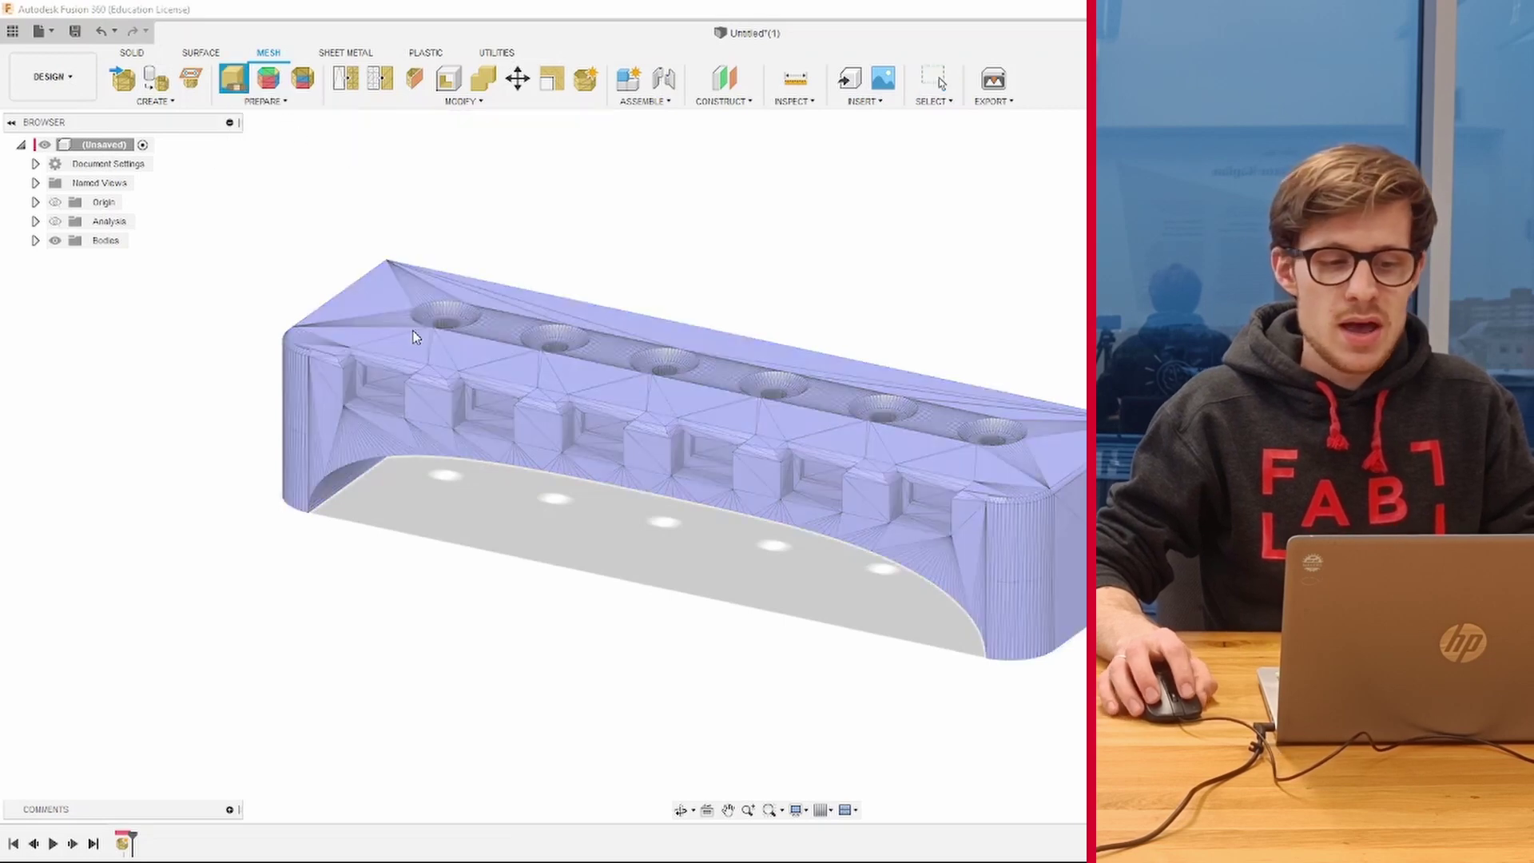
click(418, 332)
key(Return)
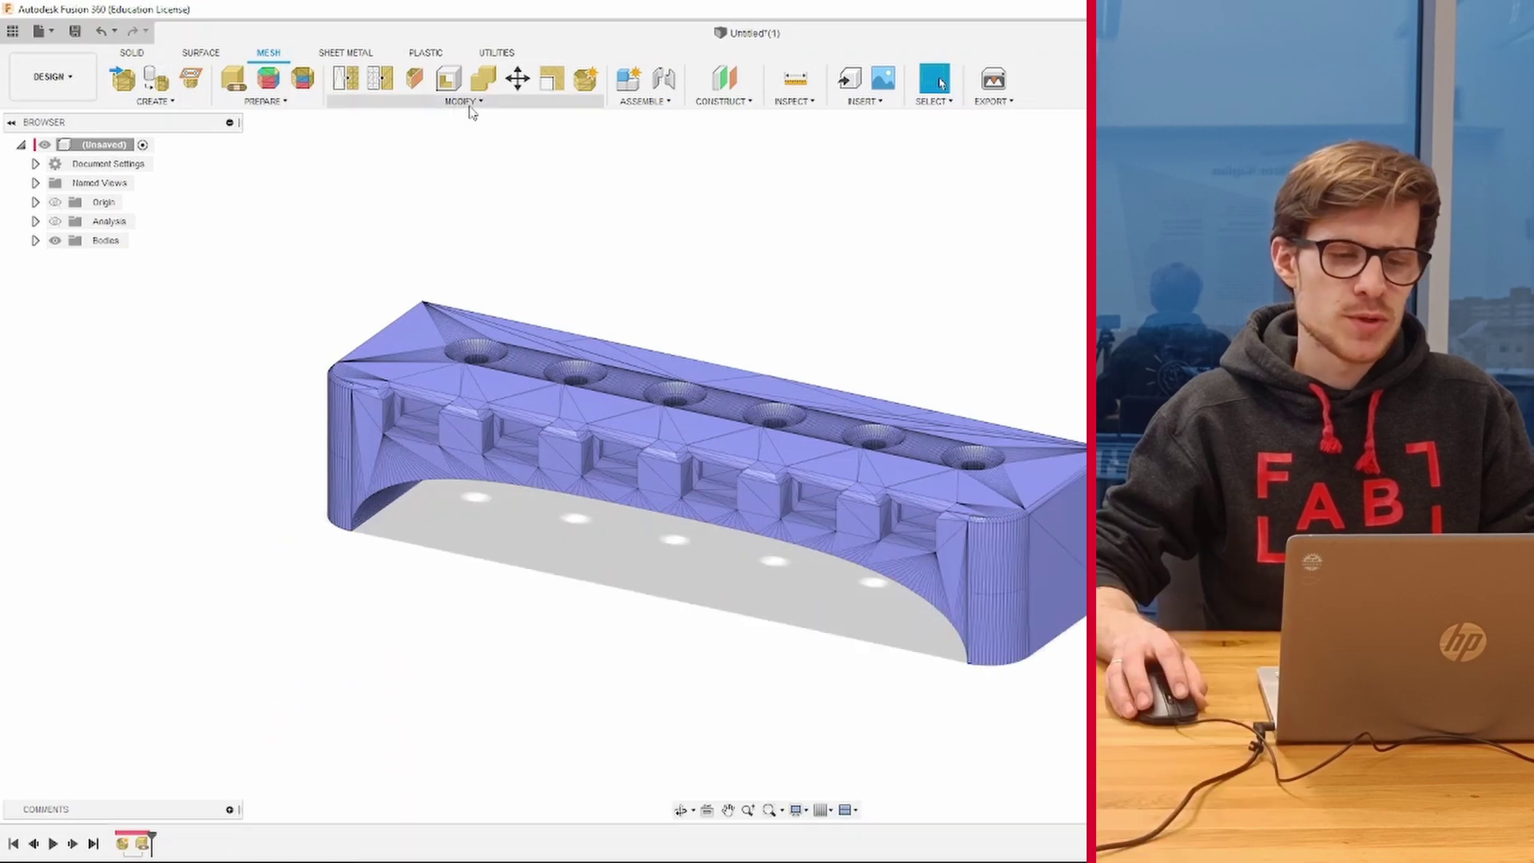
click(471, 109)
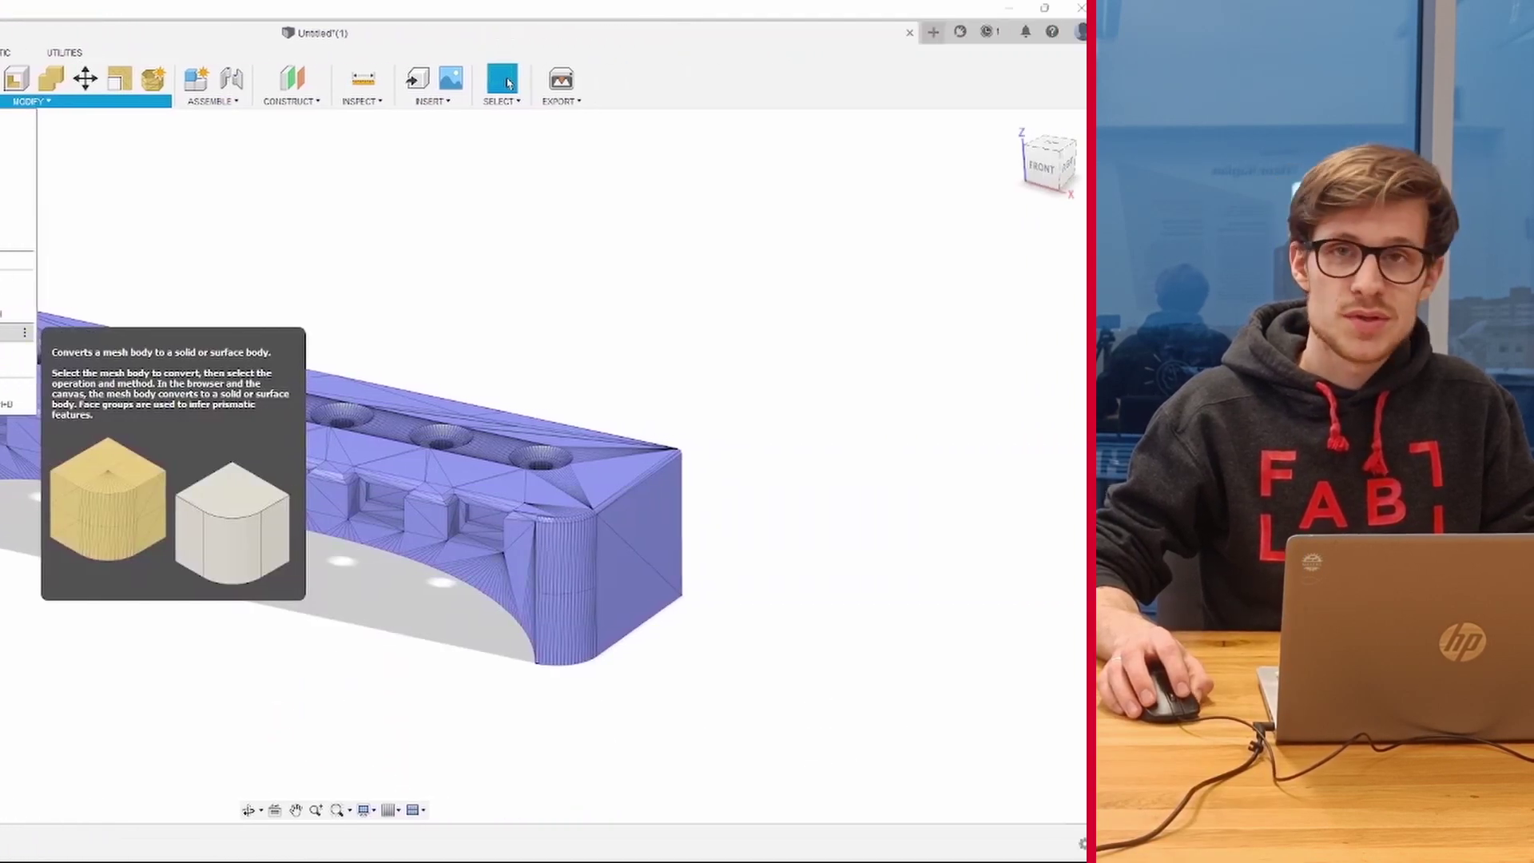
- Convert the holder mesh body using the Parametric operation's Faceted method
click(281, 333)
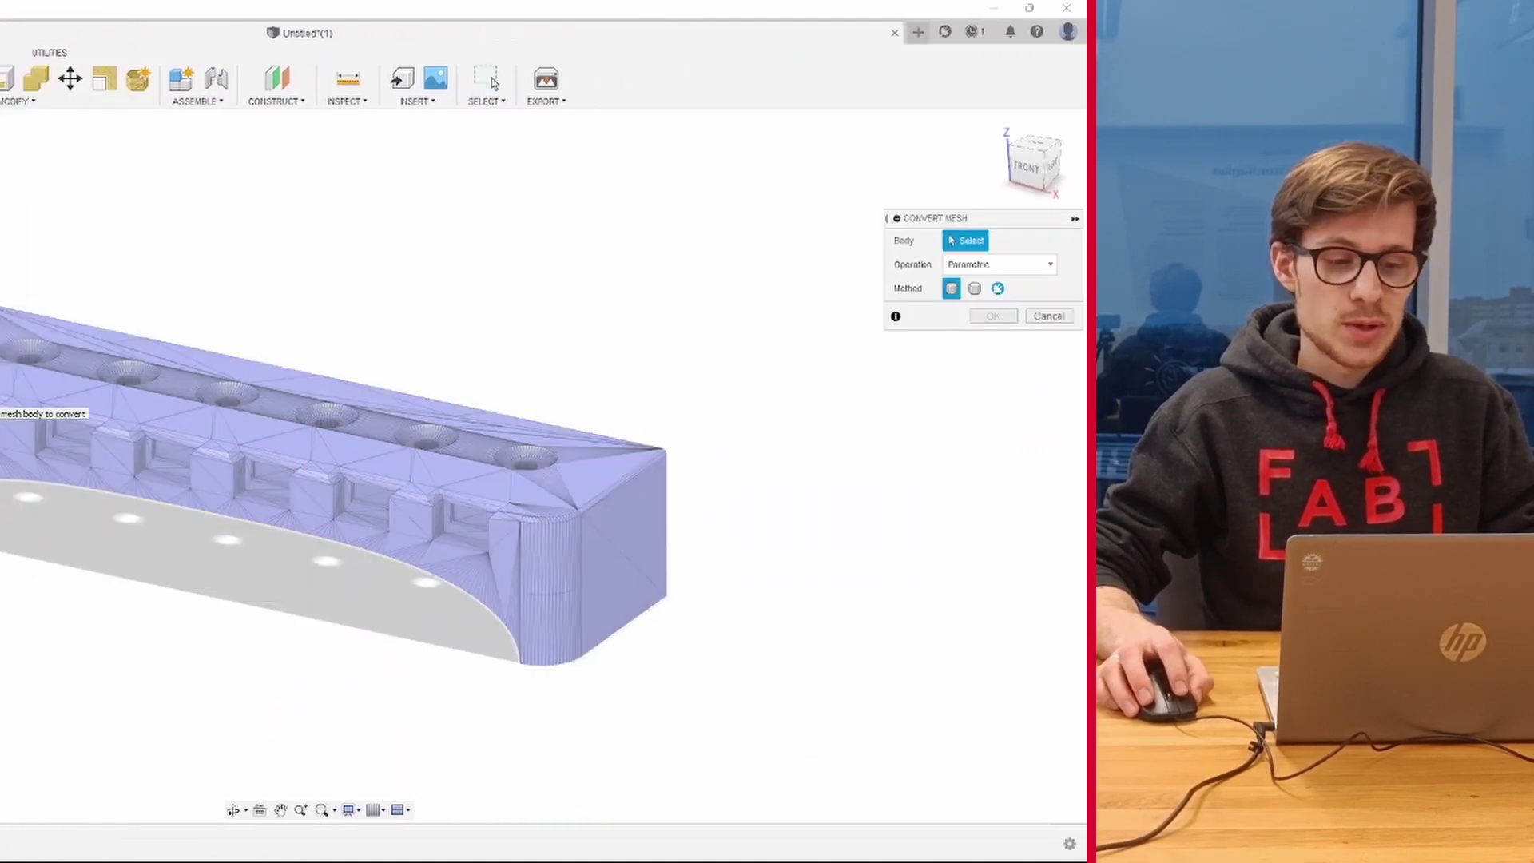
click(8, 399)
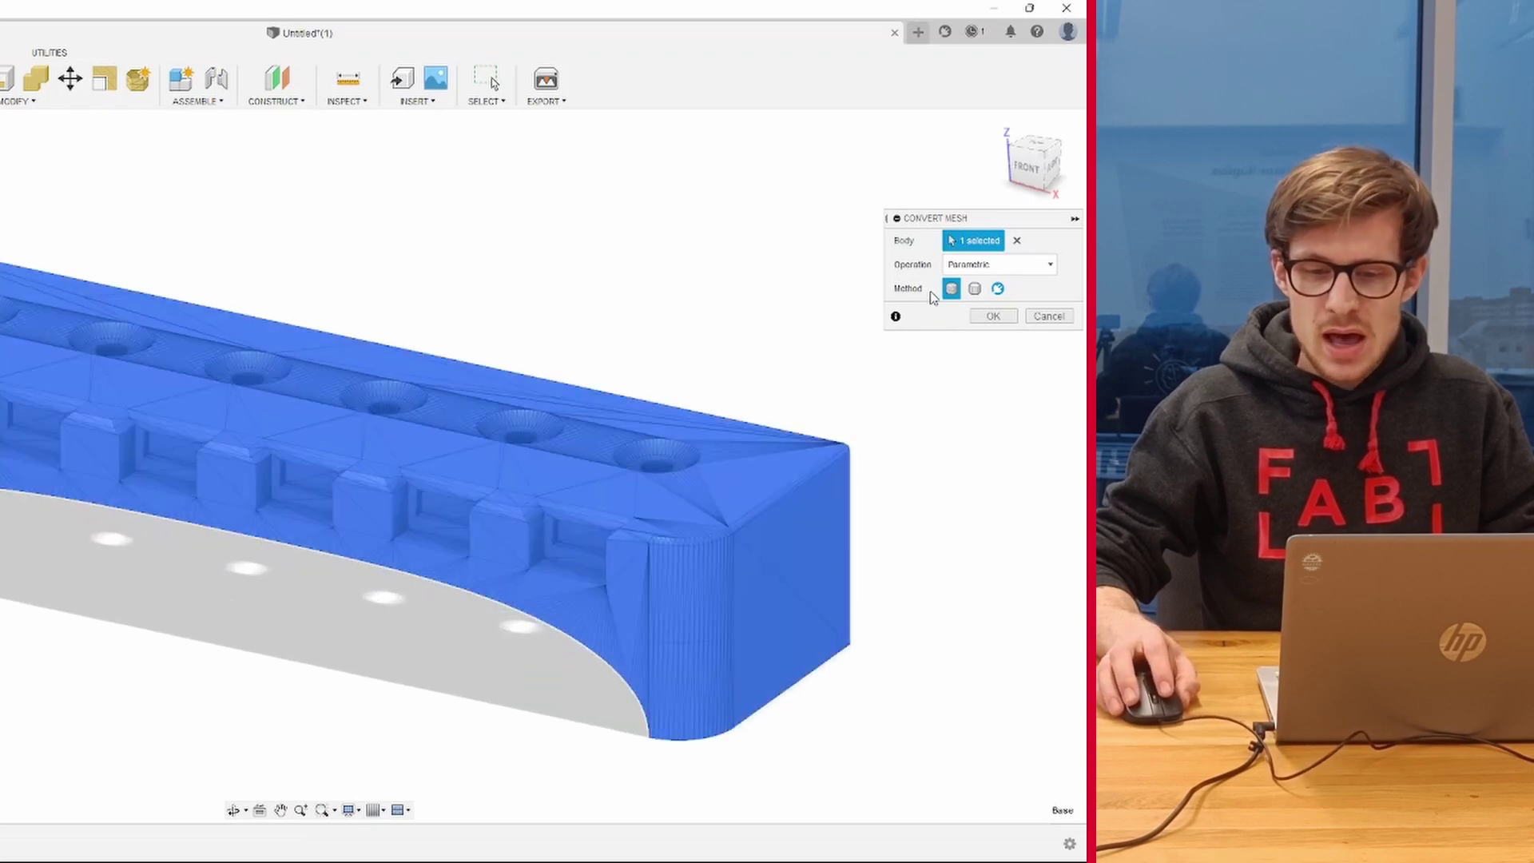
click(999, 267)
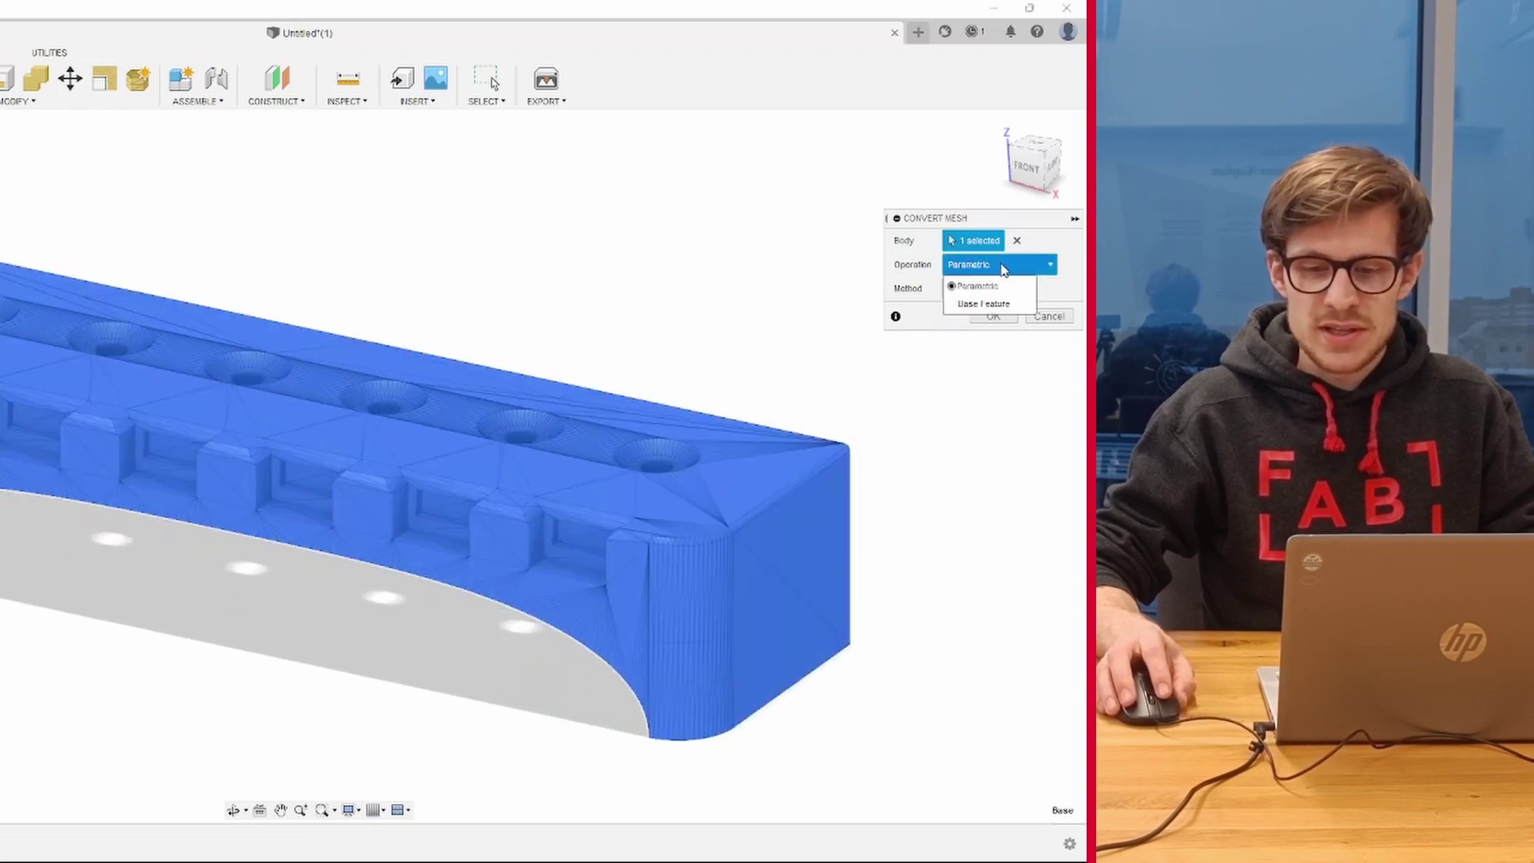
click(977, 287)
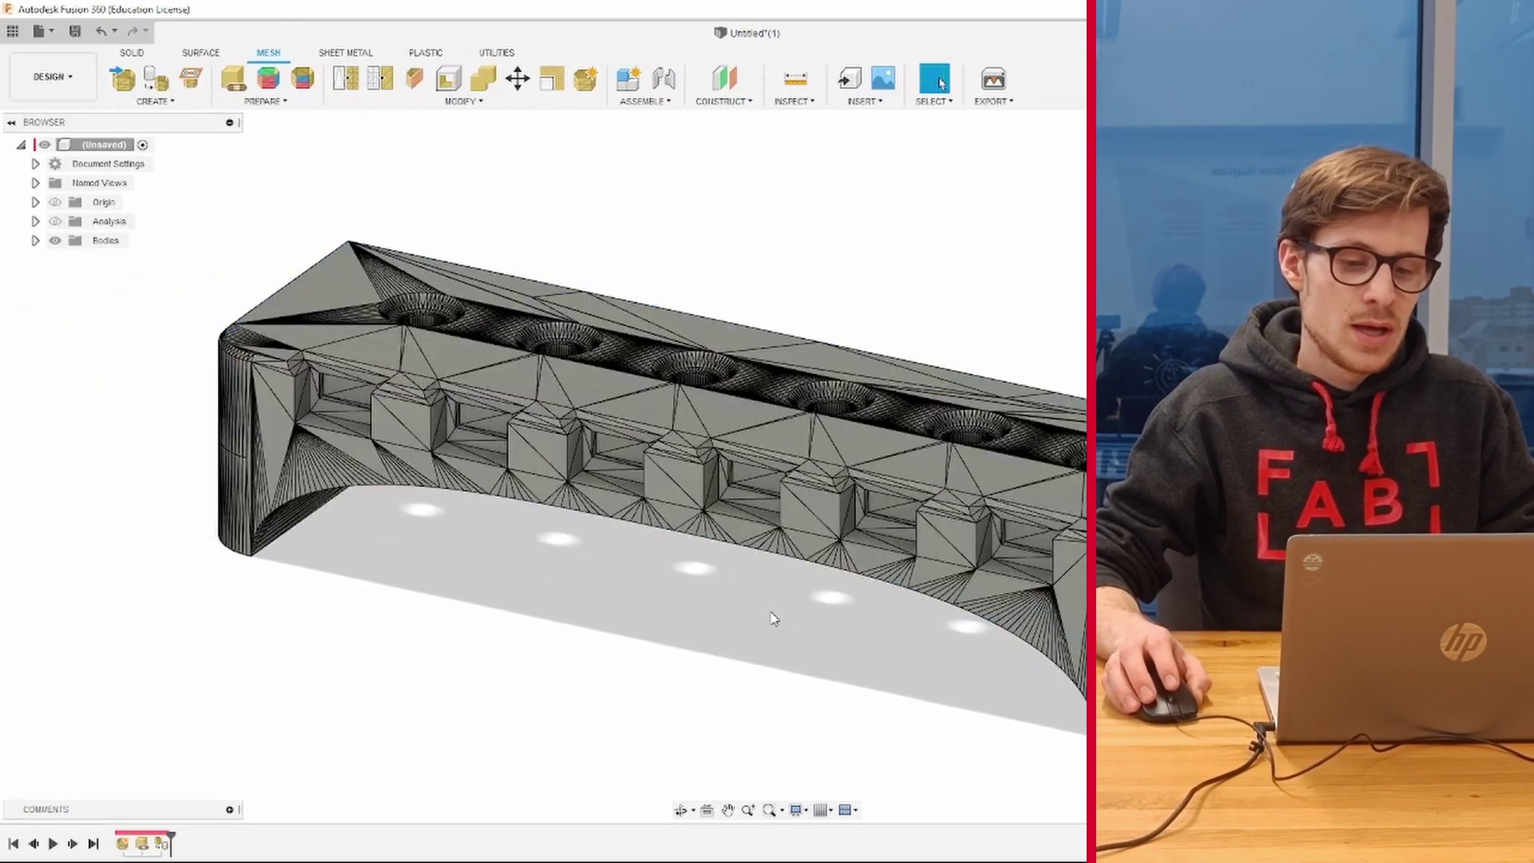
- Show the section analysis to inspect the pink cut, then hide it again
scroll(763, 624, down, 2)
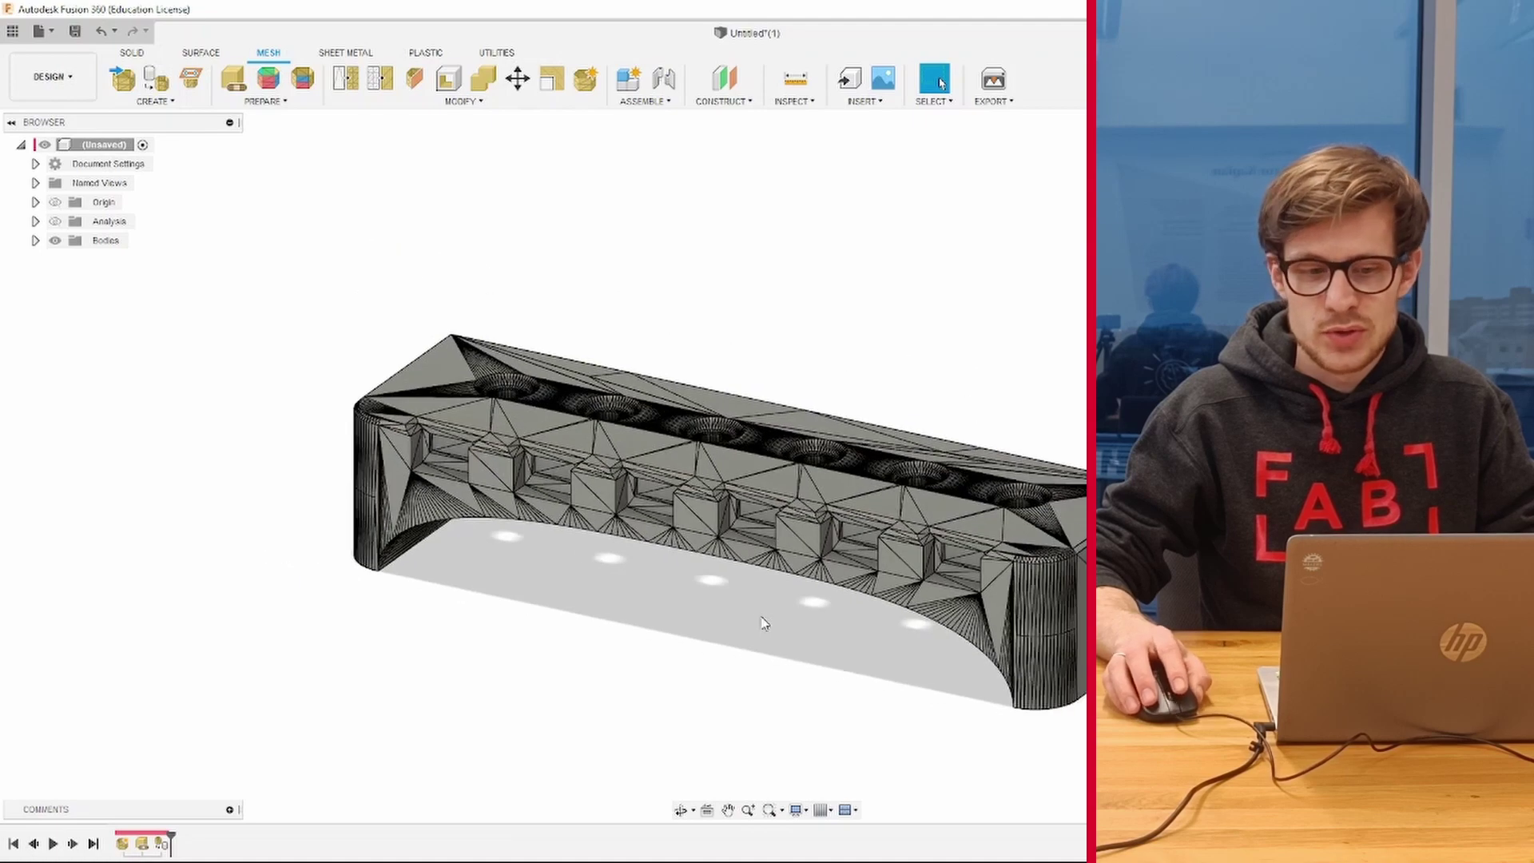
scroll(762, 618, up, 2)
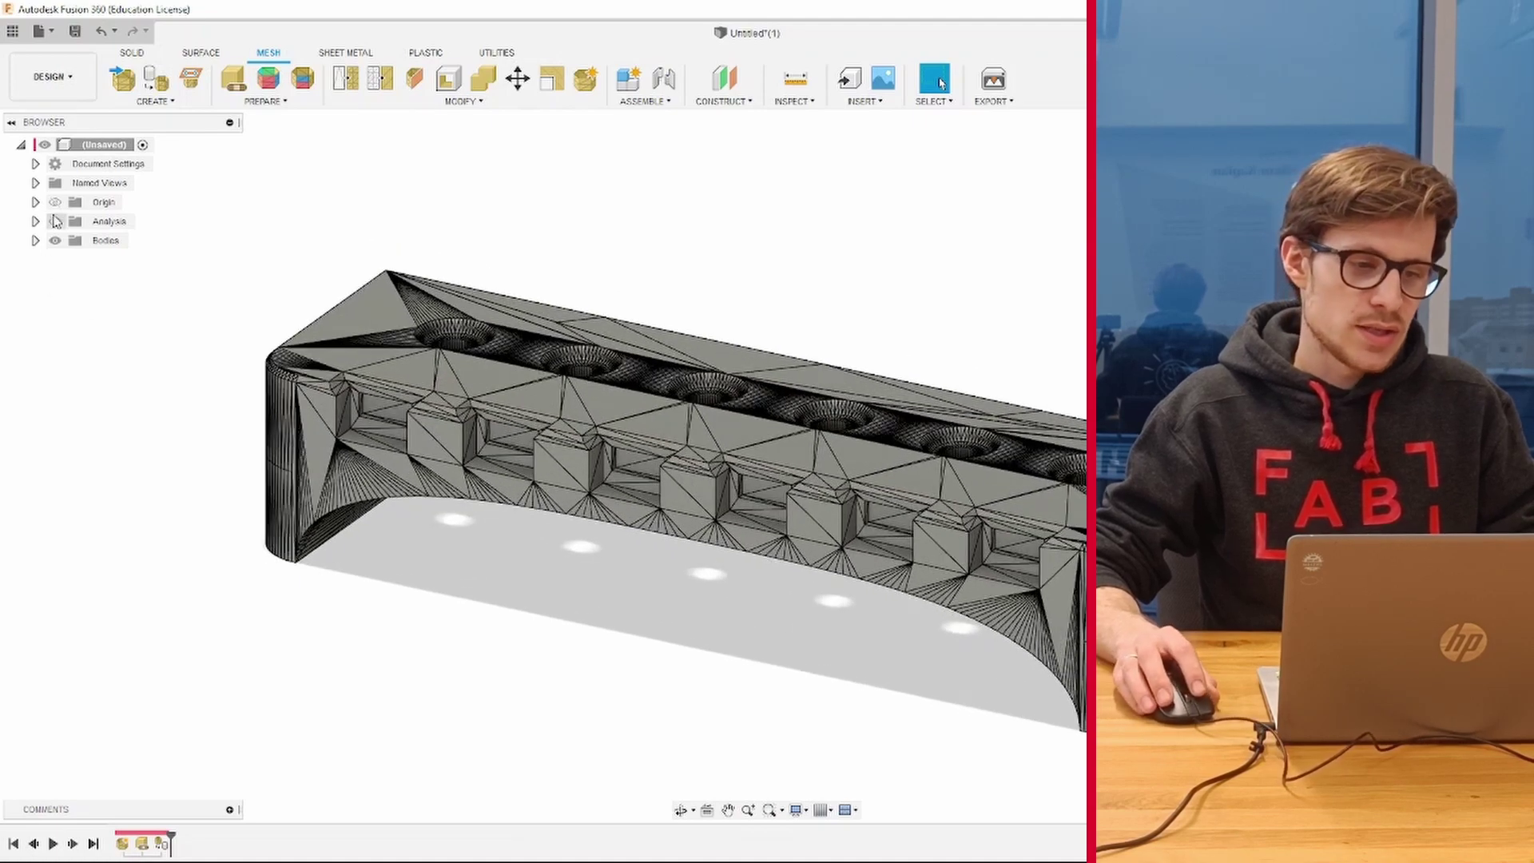
click(55, 221)
shift+middle_drag(953, 285, 669, 471)
scroll(667, 492, up, 2)
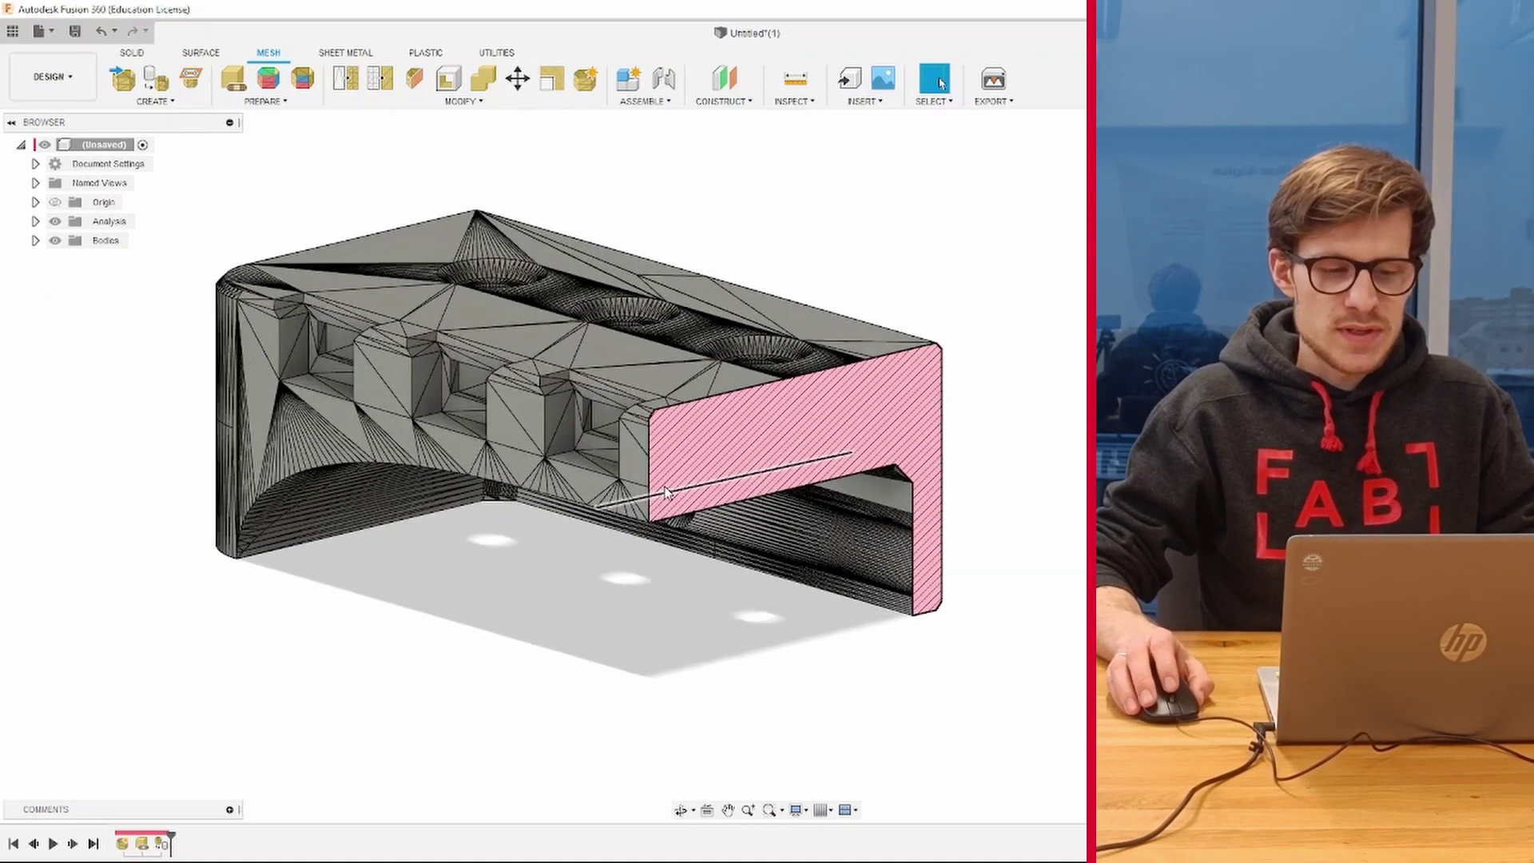
scroll(668, 492, up, 3)
scroll(675, 312, down, 3)
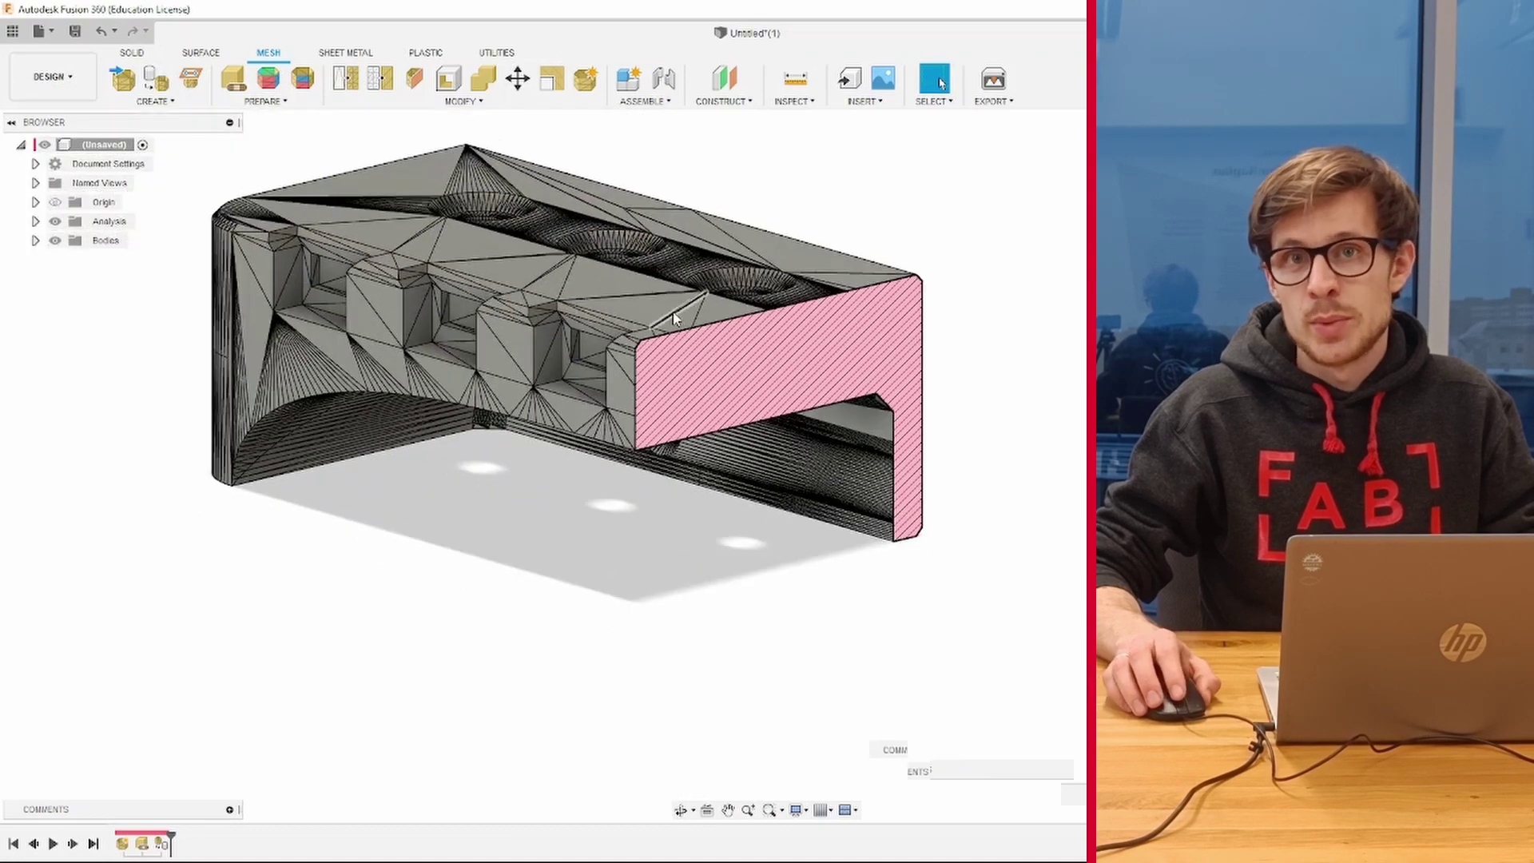
mouse_move(674, 318)
shift+middle_down()
mouse_move(407, 264)
mouse_move(433, 259)
shift+middle_up()
click(55, 223)
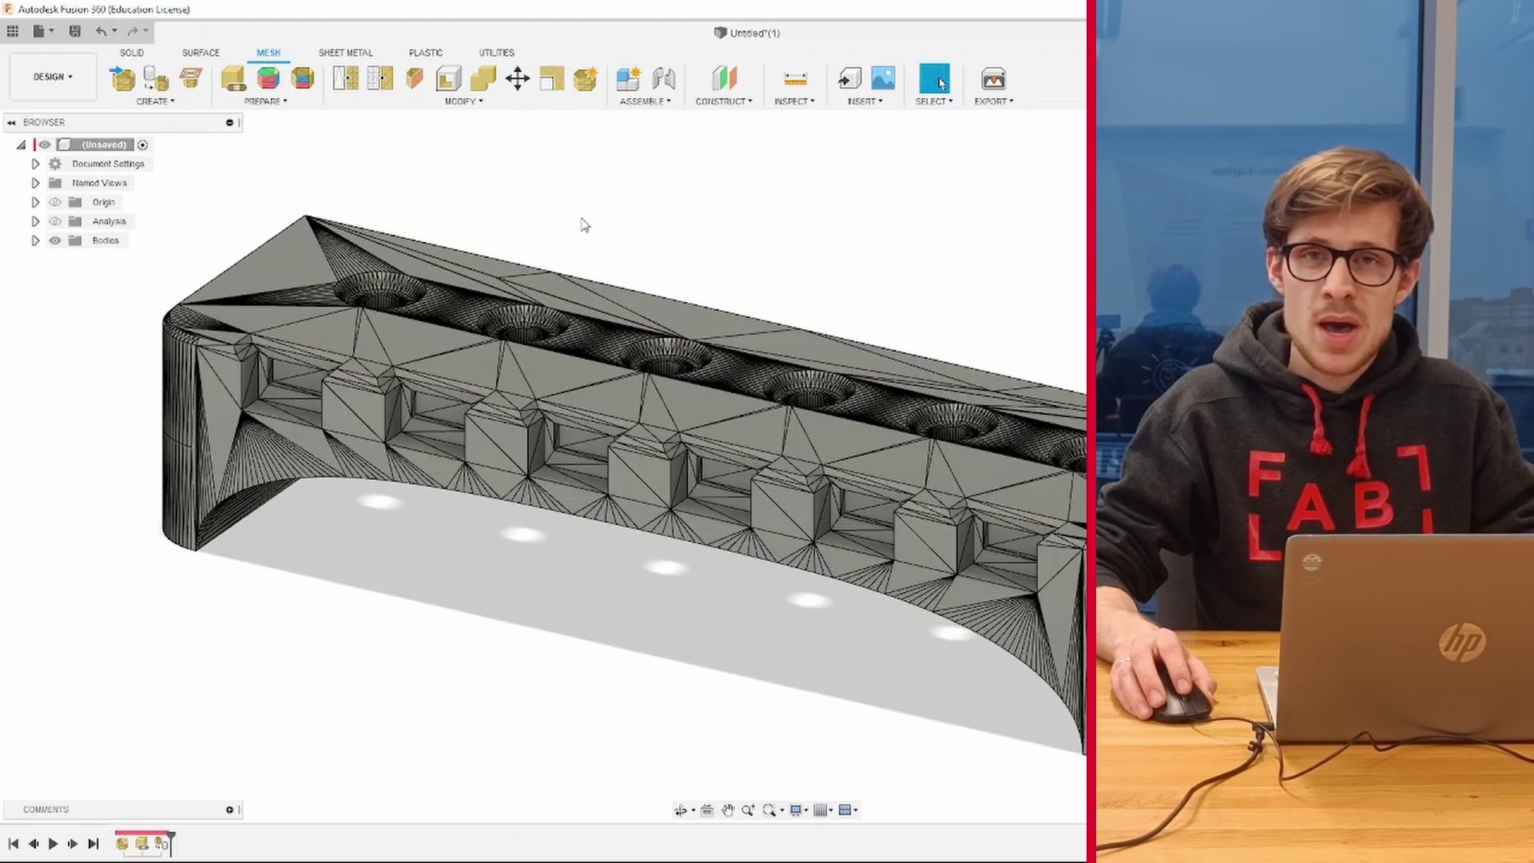
- Zoom around a countersunk hole, then open the mesh Modify list to view Reduce
scroll(799, 388, up, 5)
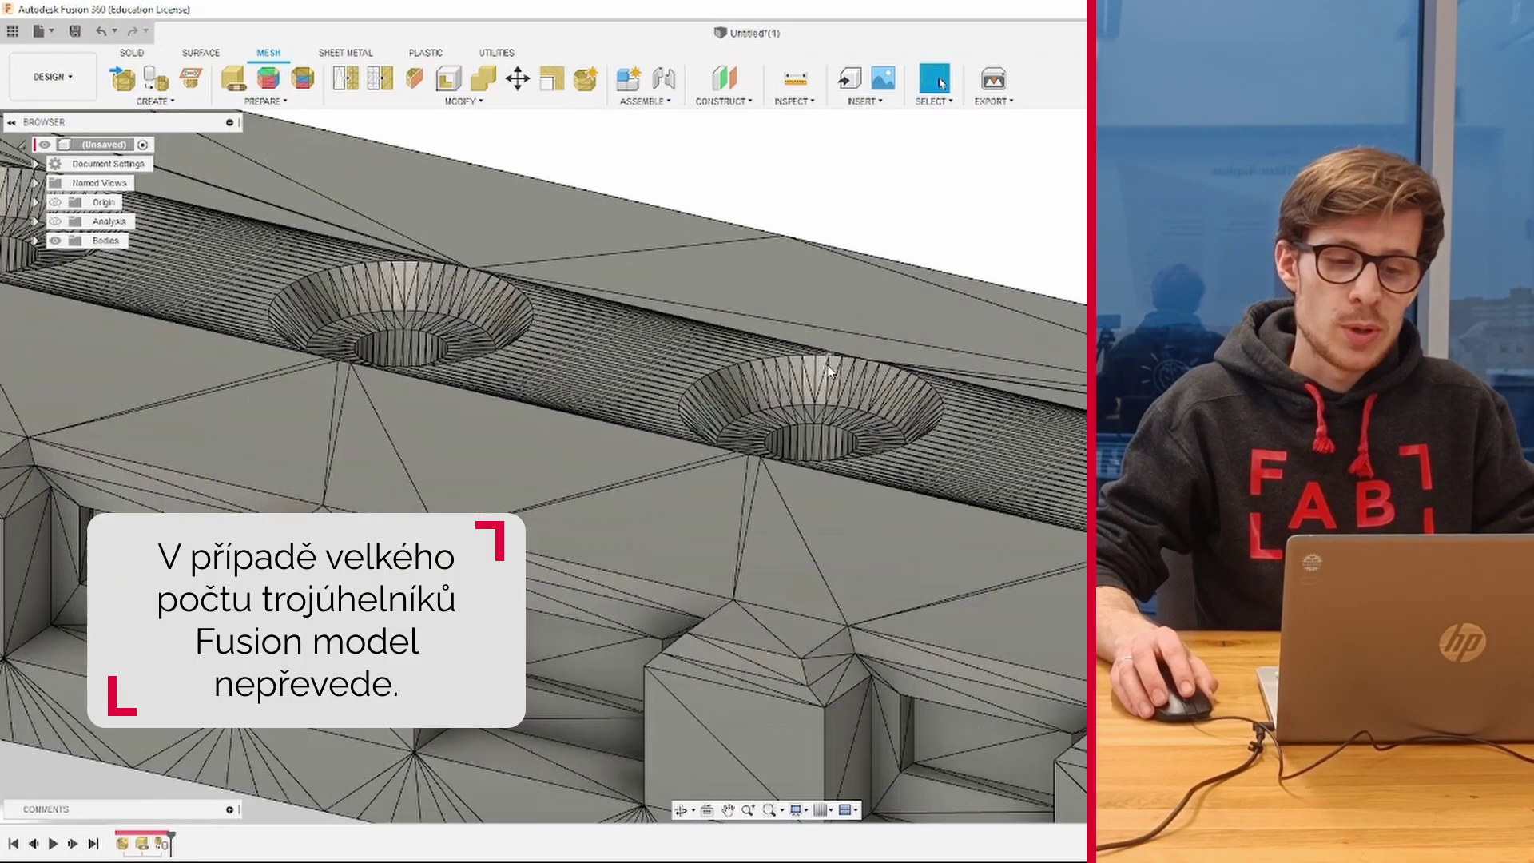
scroll(760, 380, up, 4)
scroll(724, 370, up, 2)
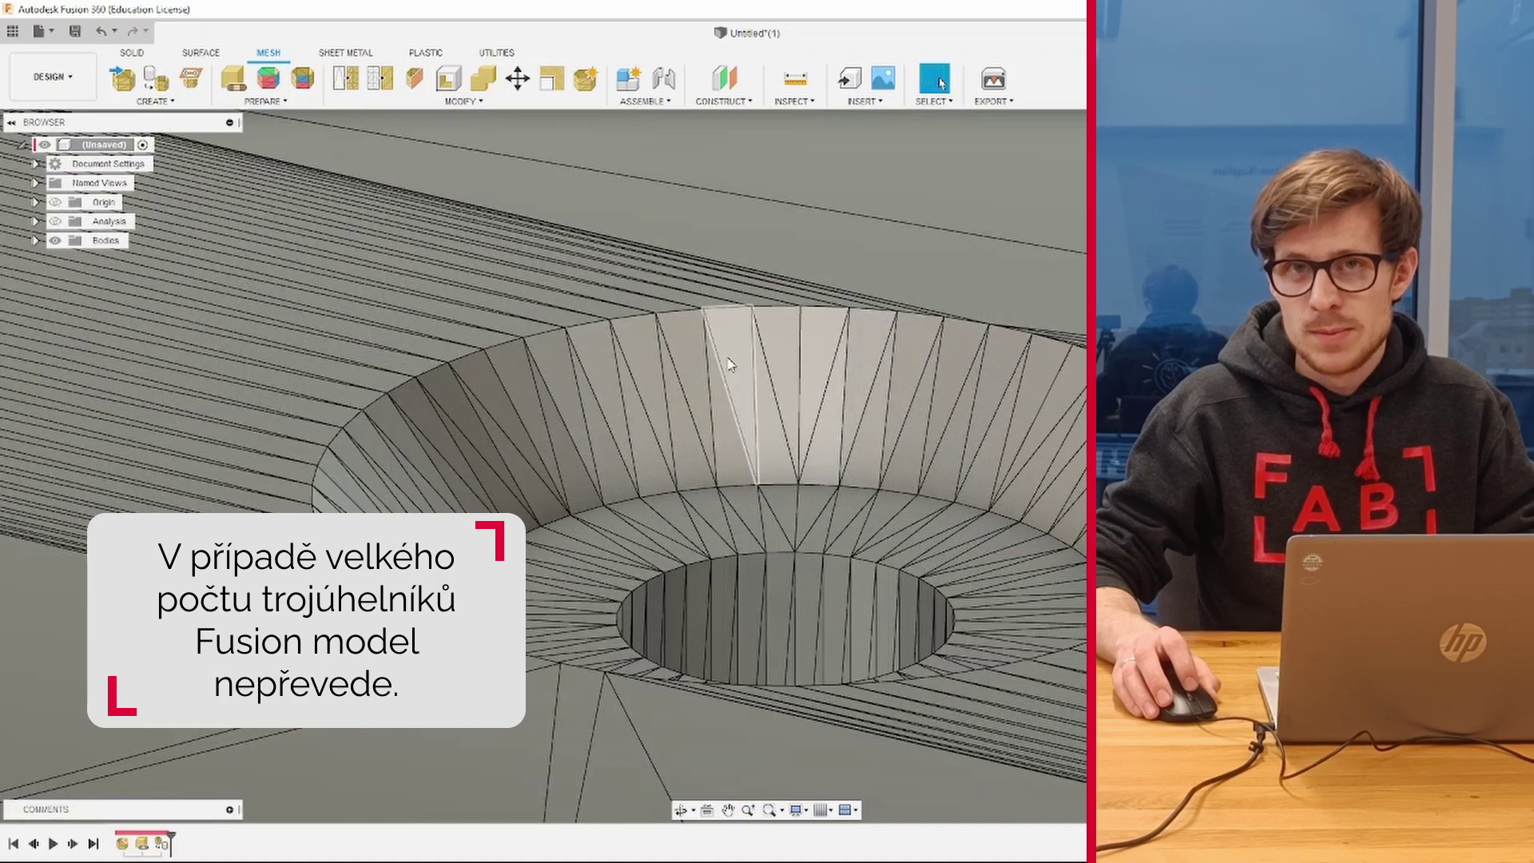
scroll(883, 414, down, 10)
scroll(769, 391, down, 2)
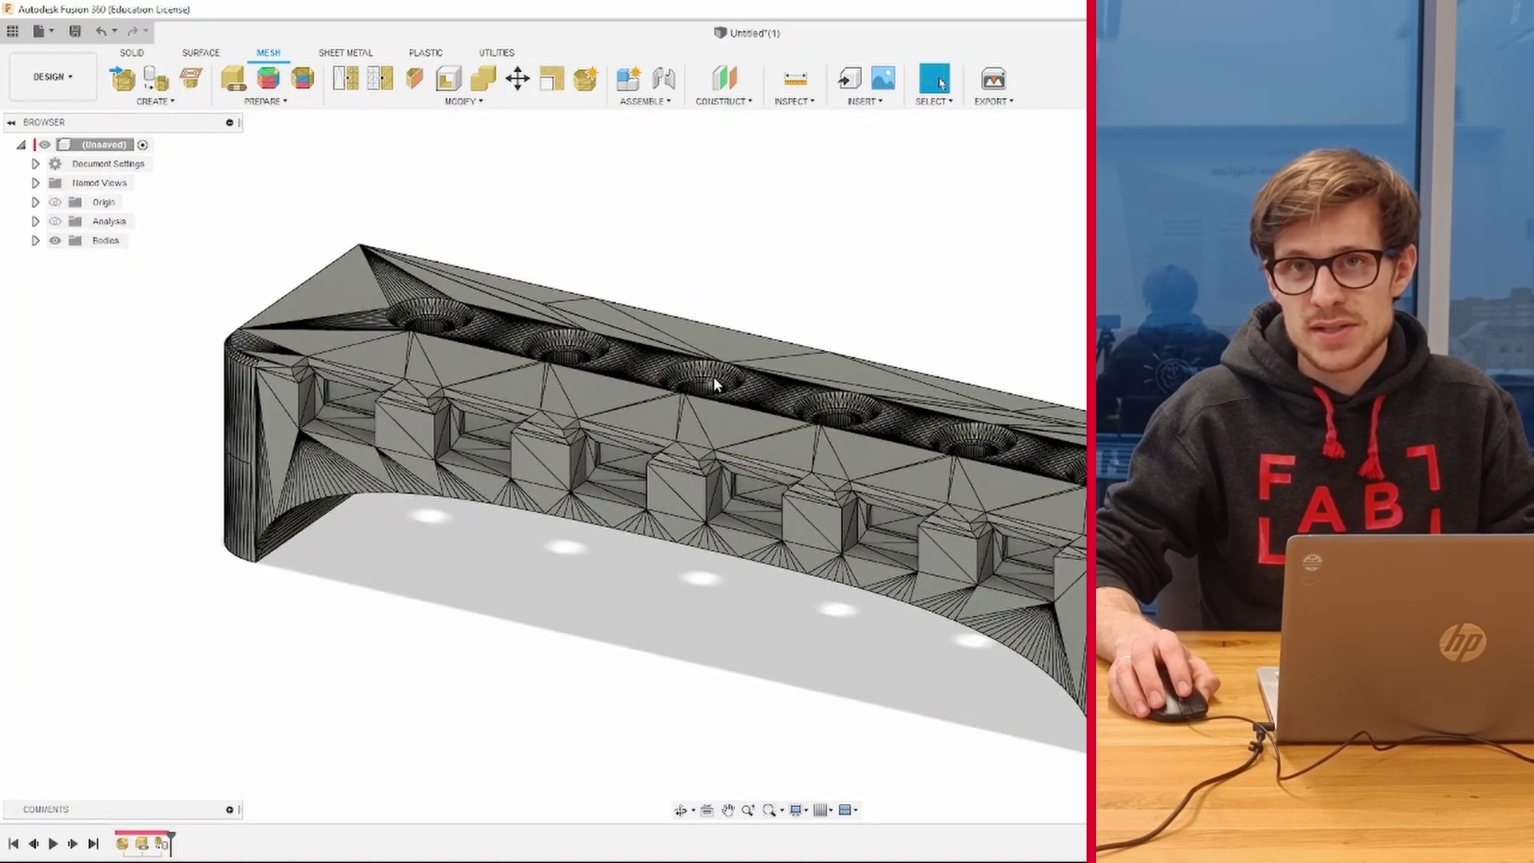
middle_drag(713, 376, 637, 267)
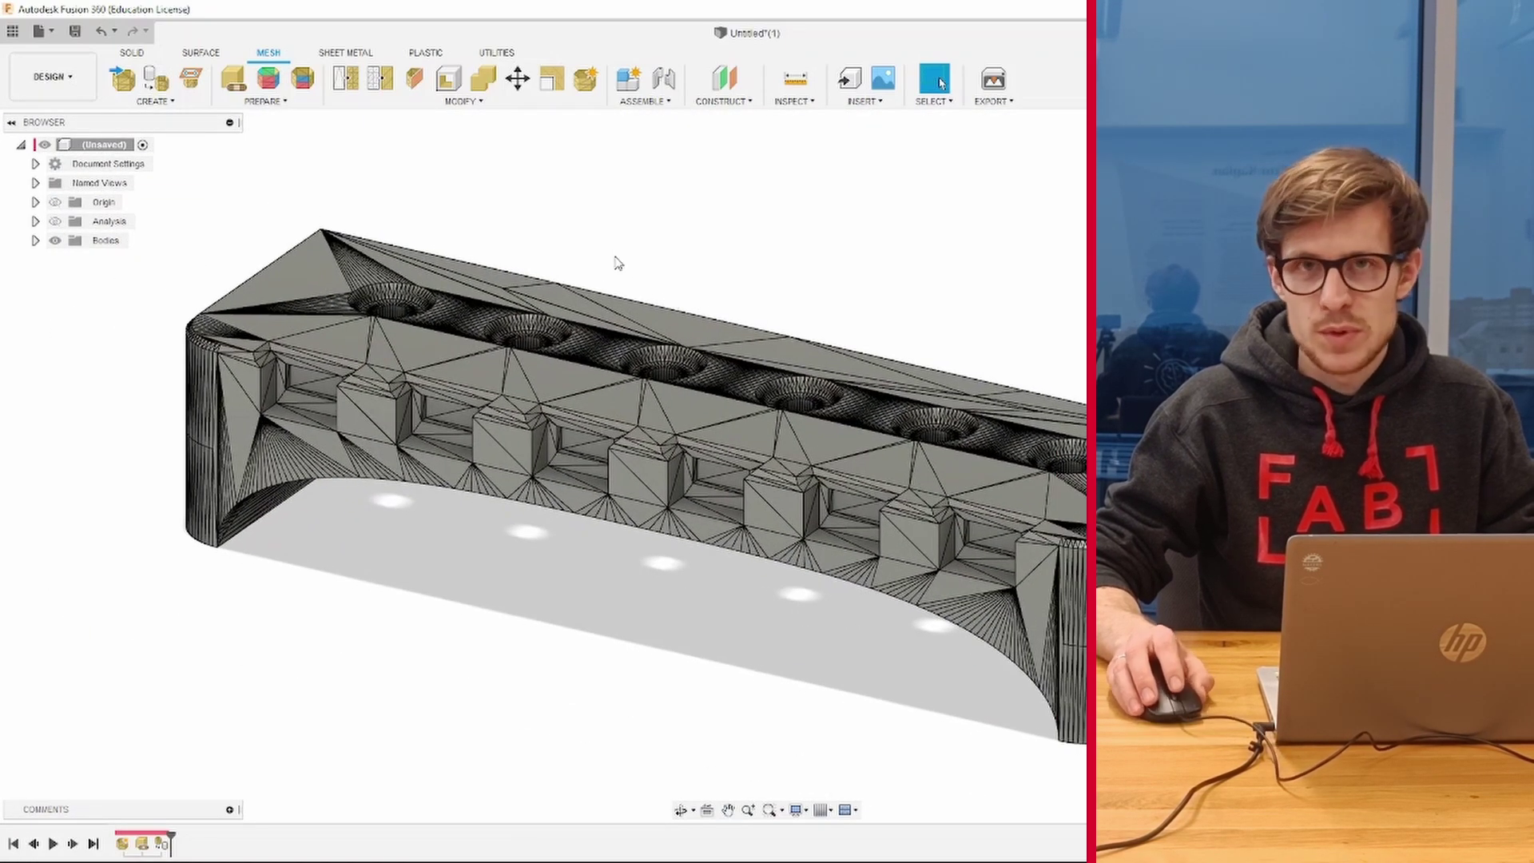
click(471, 108)
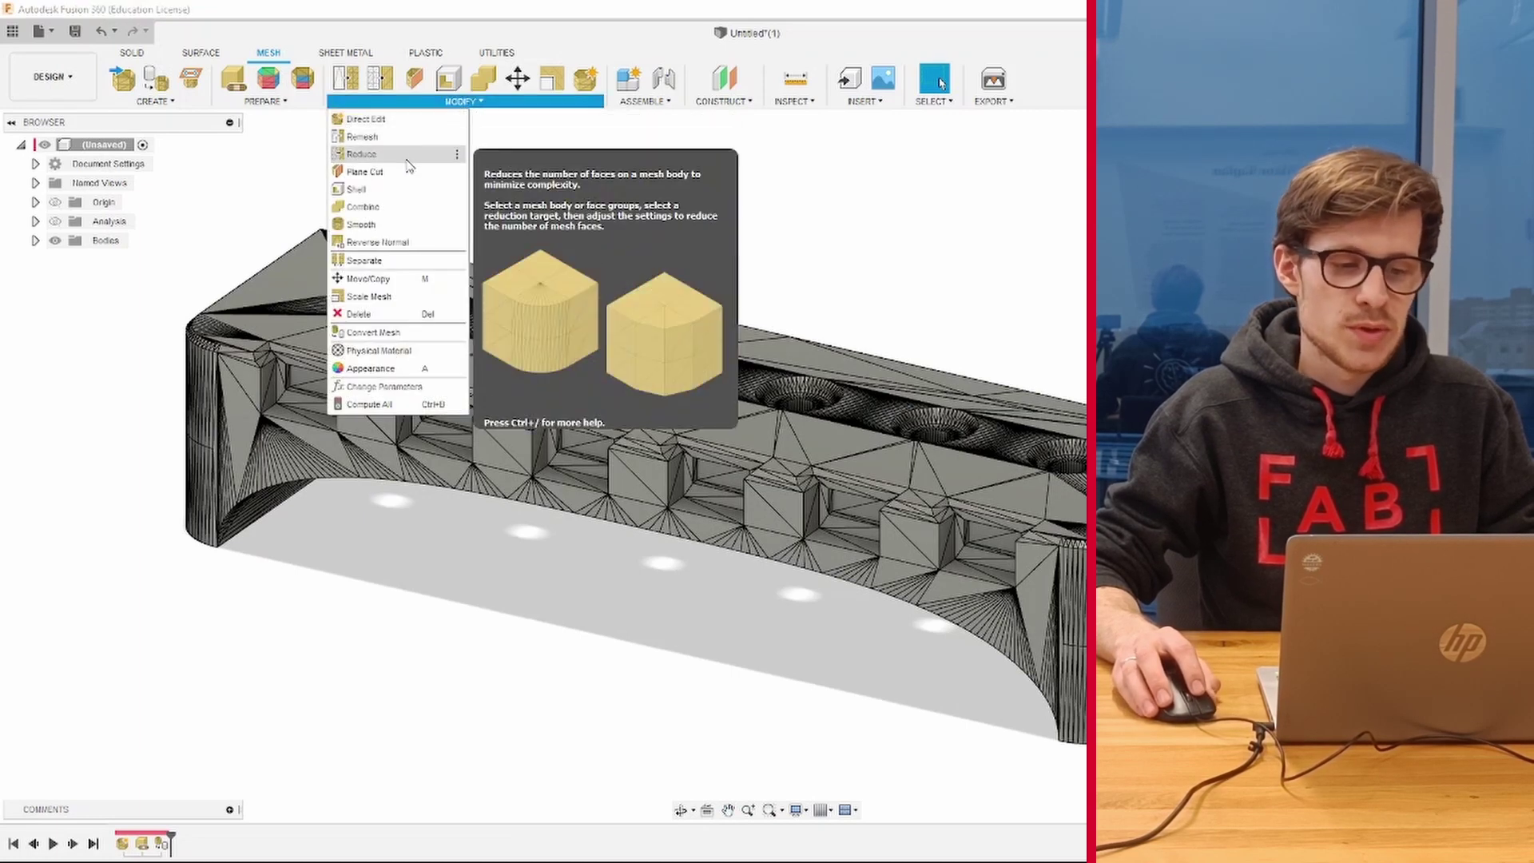
- Dismiss the Modify list and zoom in and out to examine the holder's triangulated facets
click(949, 190)
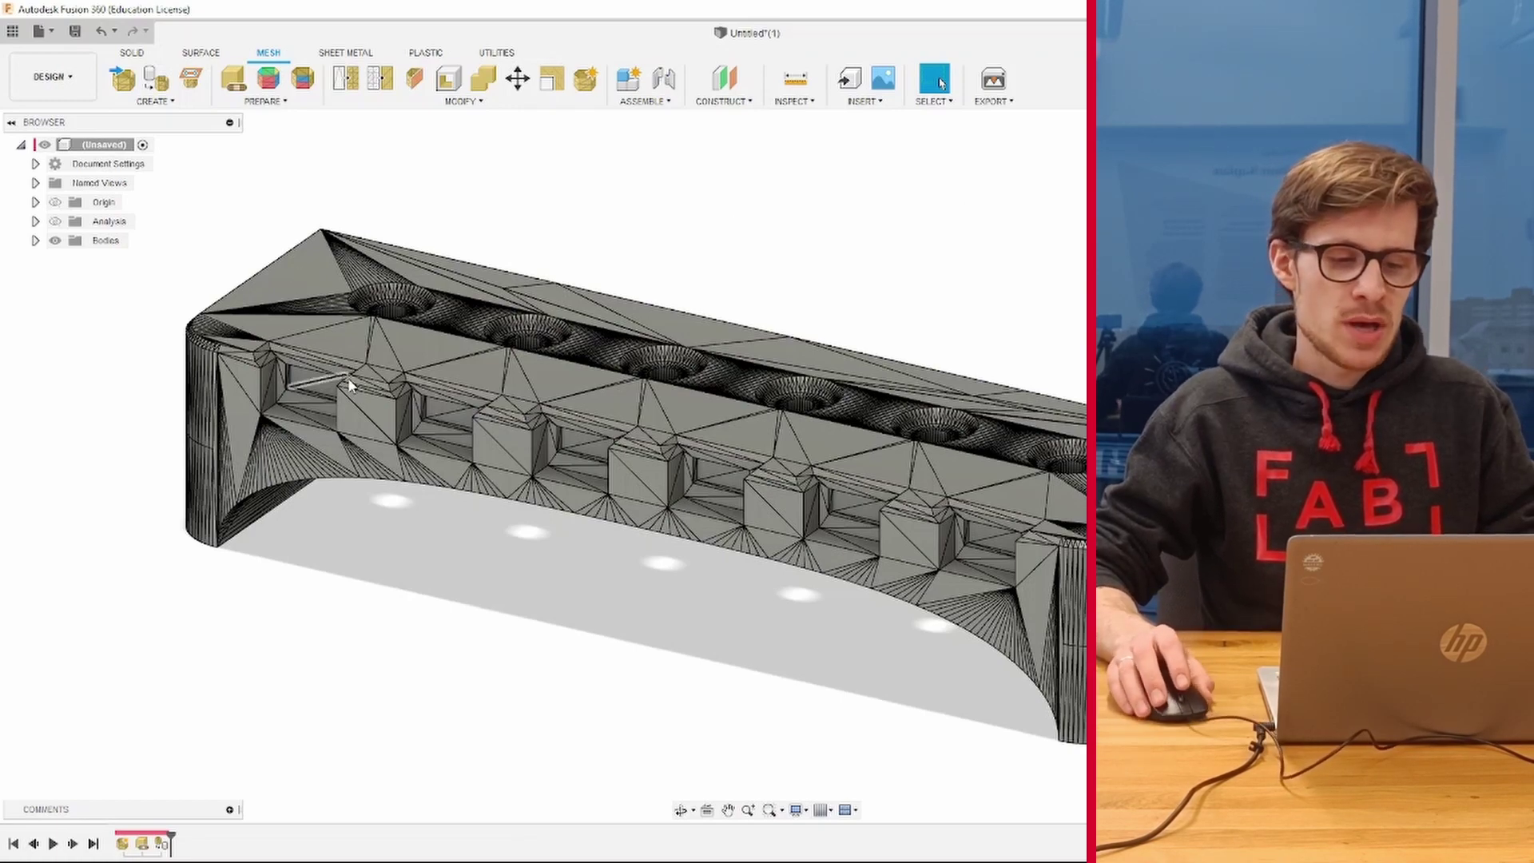
scroll(469, 212, up, 1)
scroll(182, 250, up, 2)
scroll(259, 361, up, 2)
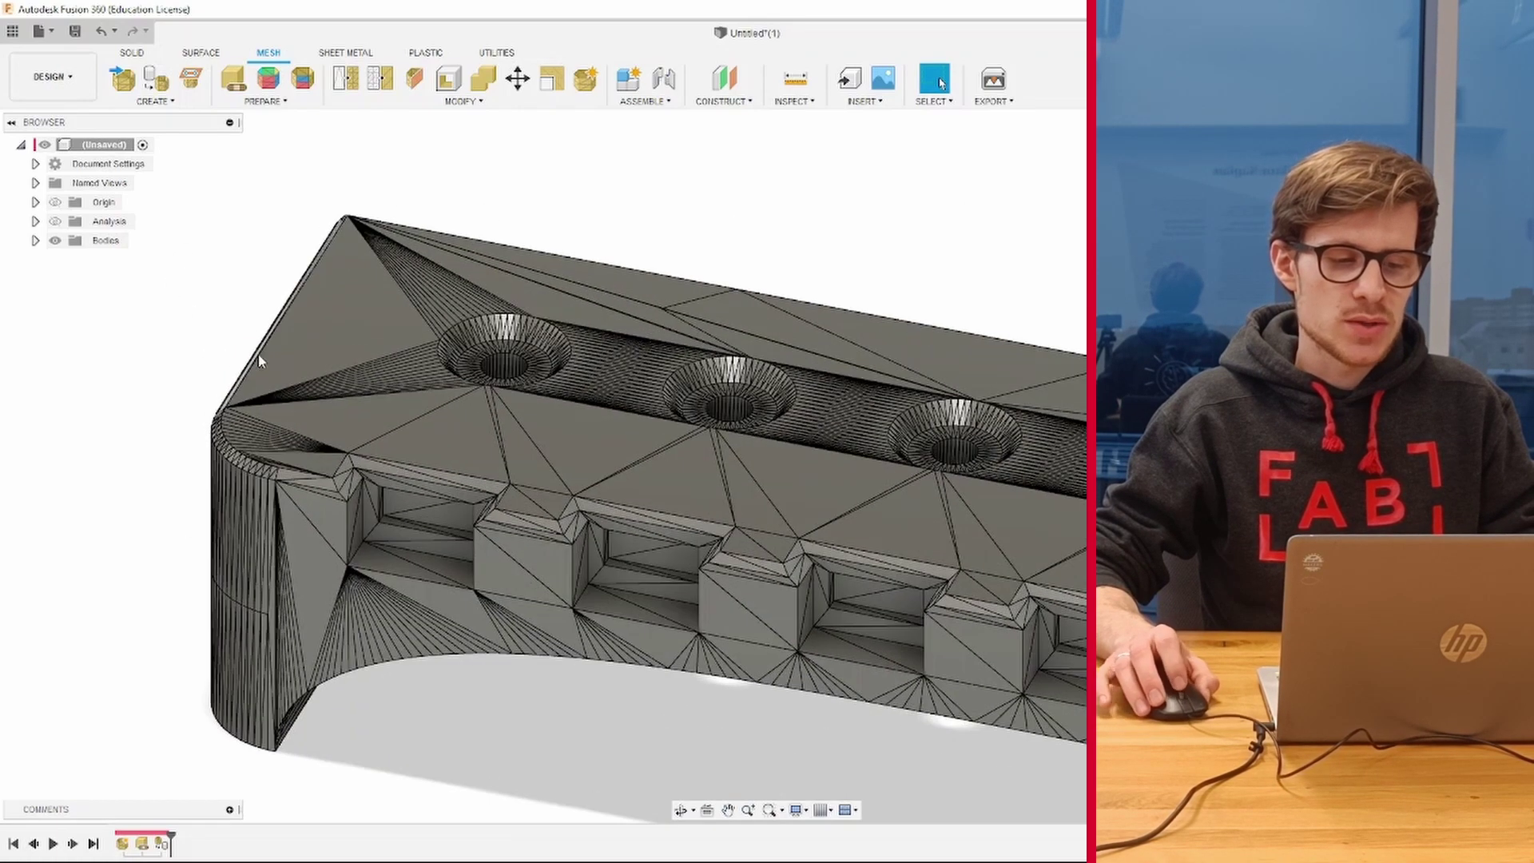
scroll(304, 391, up, 2)
scroll(206, 418, up, 1)
scroll(237, 356, down, 2)
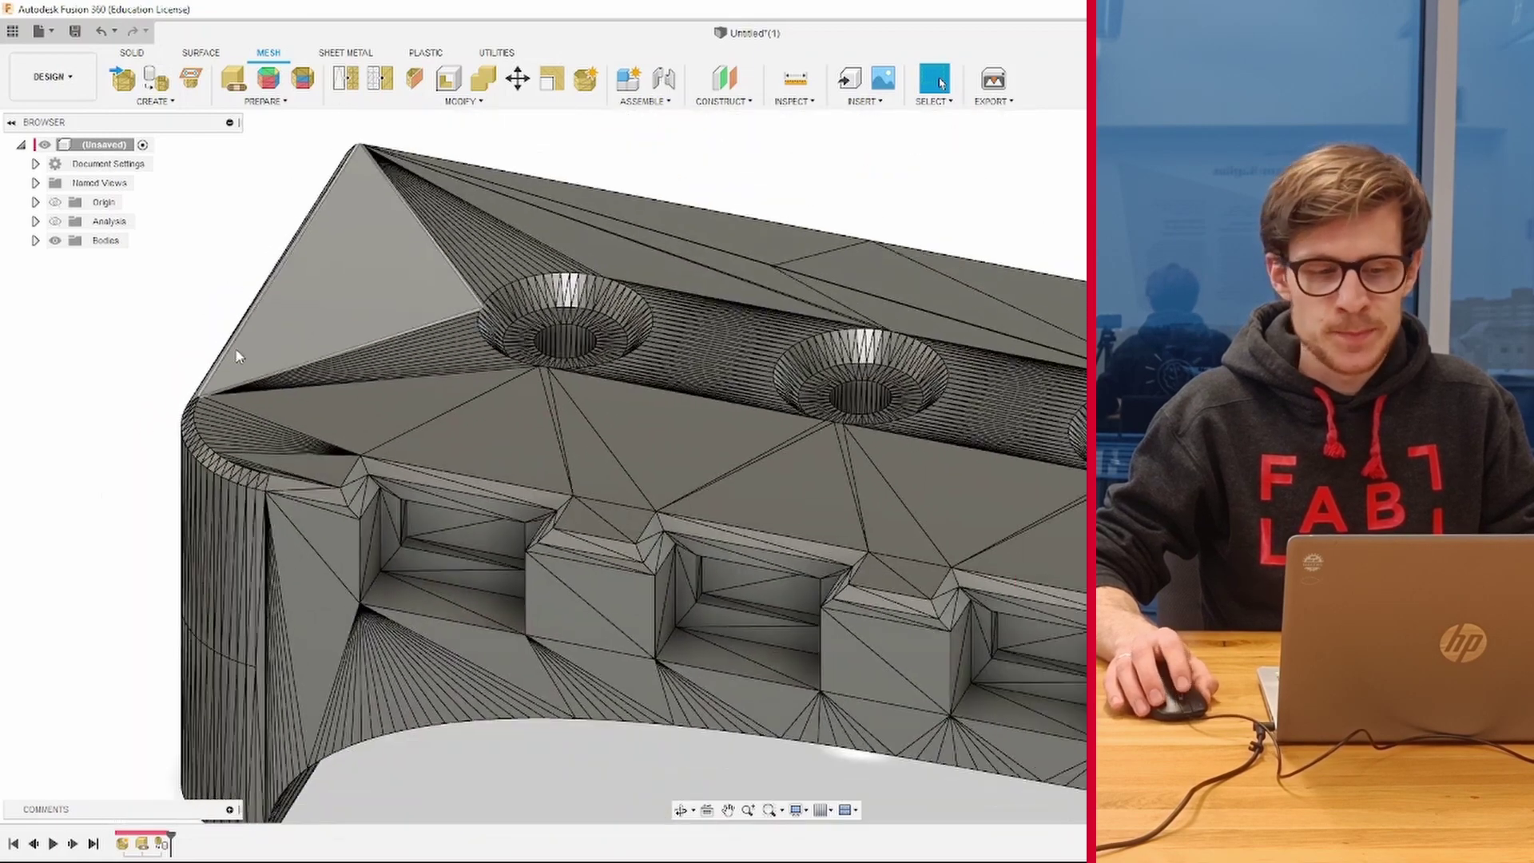
scroll(236, 356, down, 4)
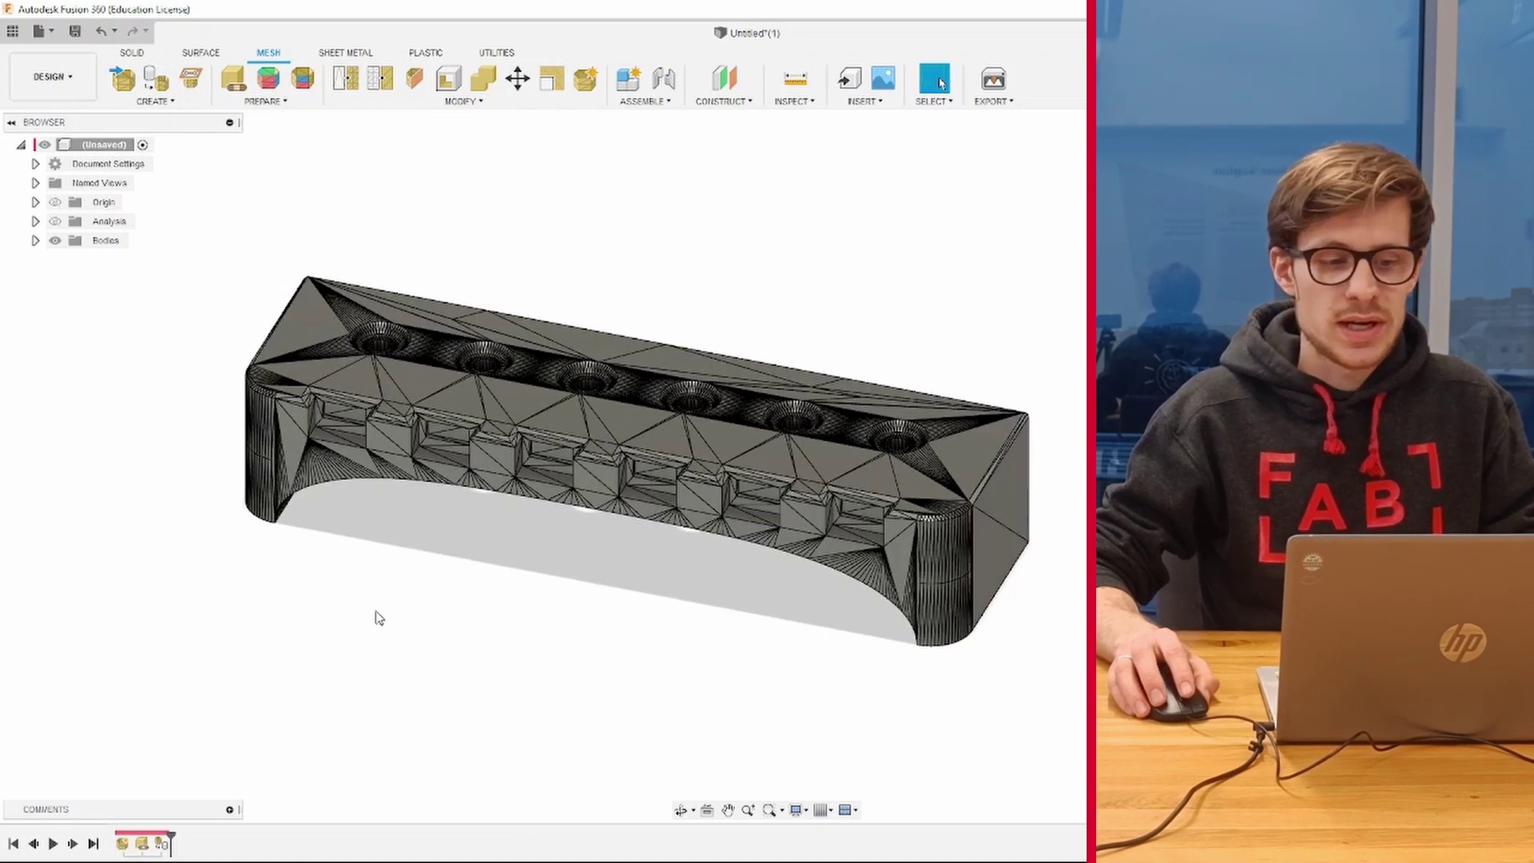
scroll(331, 376, up, 2)
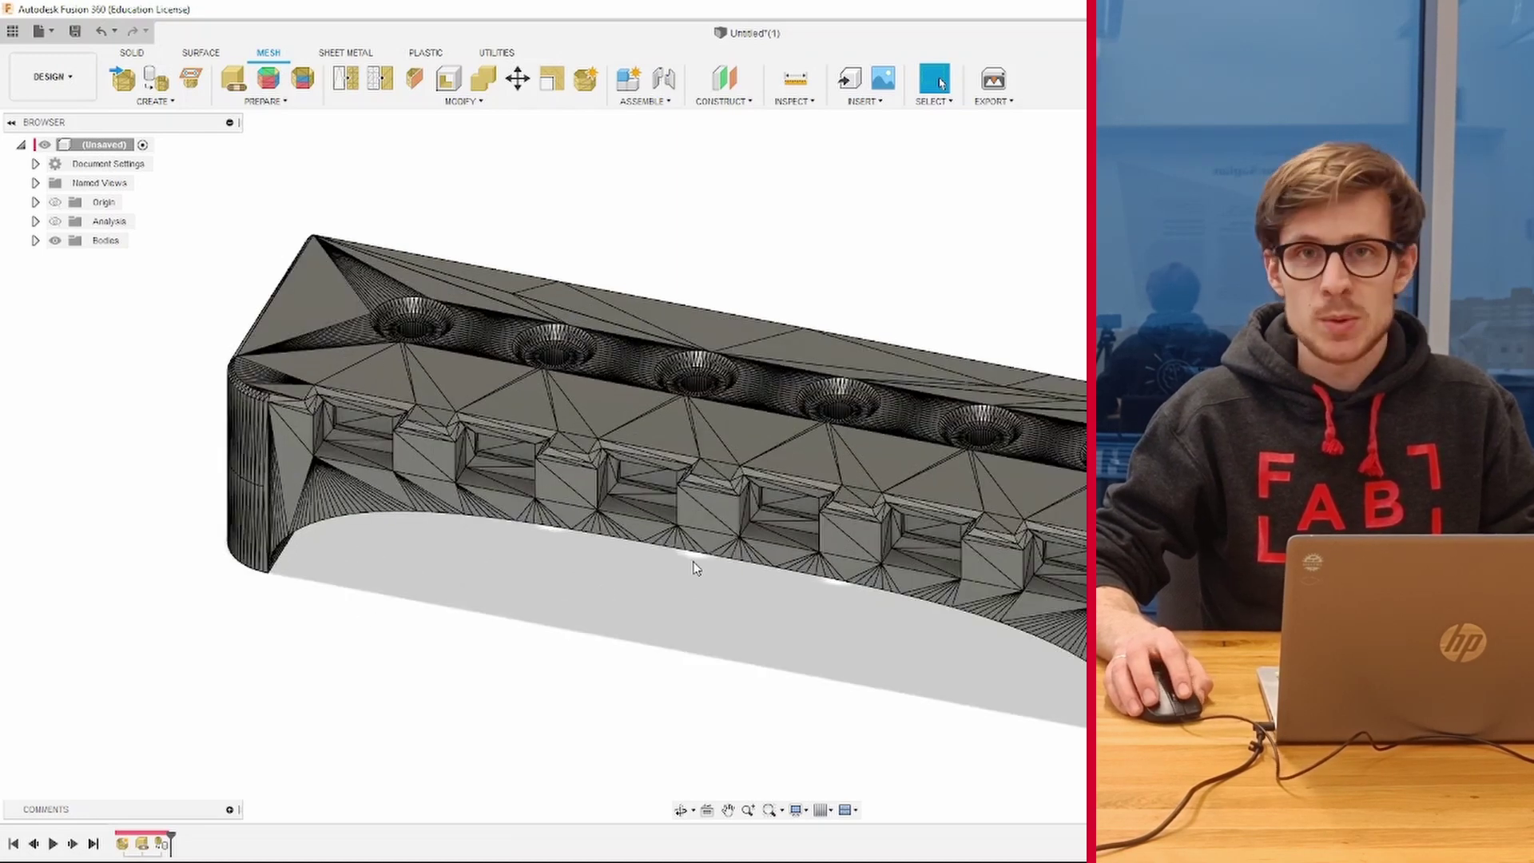
- Delete the stray triangles on the bracket's top and end so the top is flat
click(747, 441)
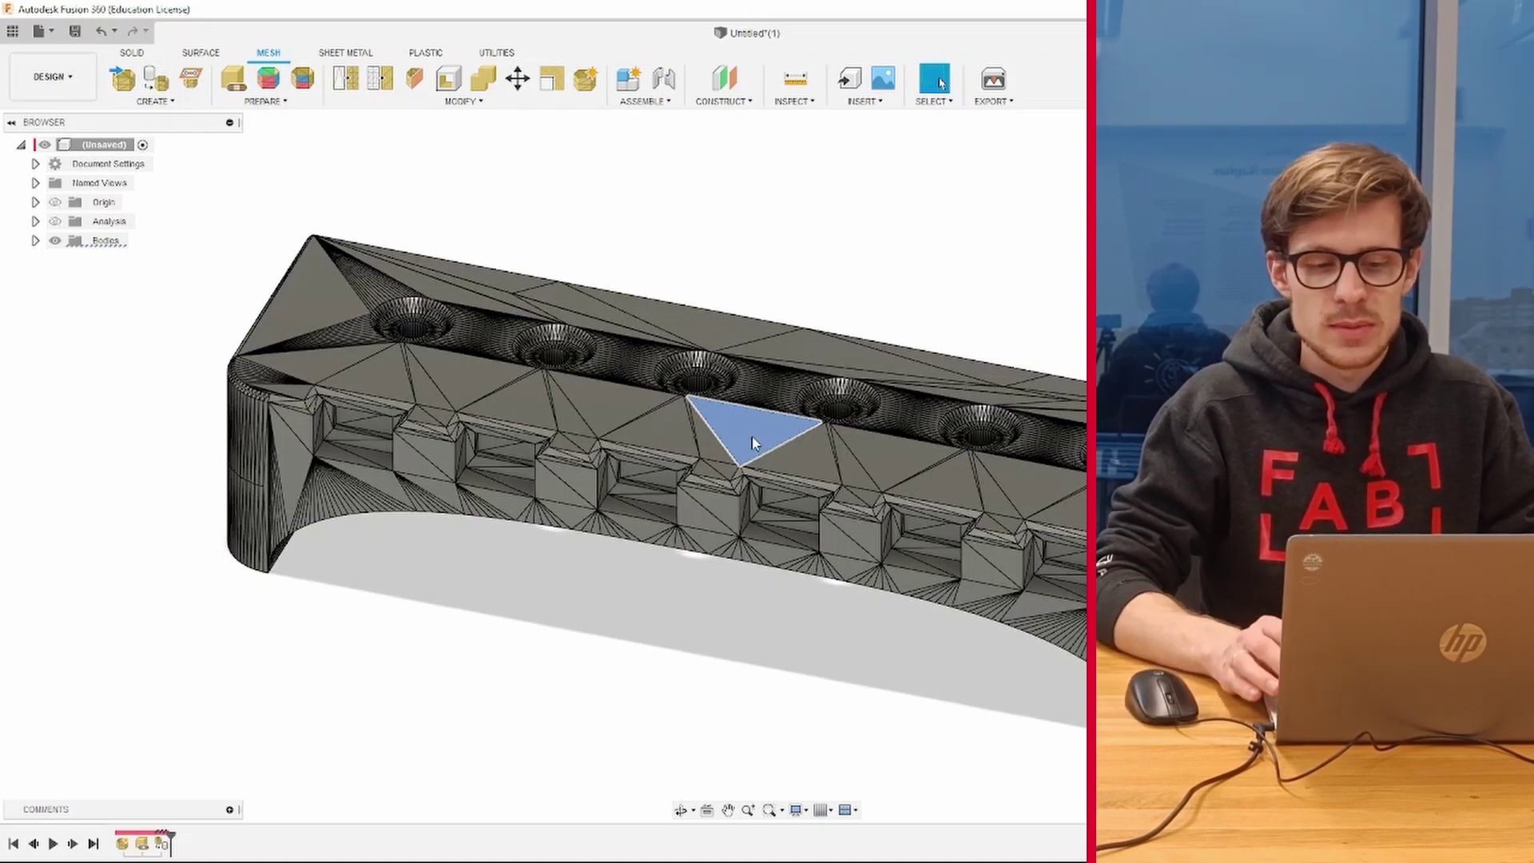
key(Delete)
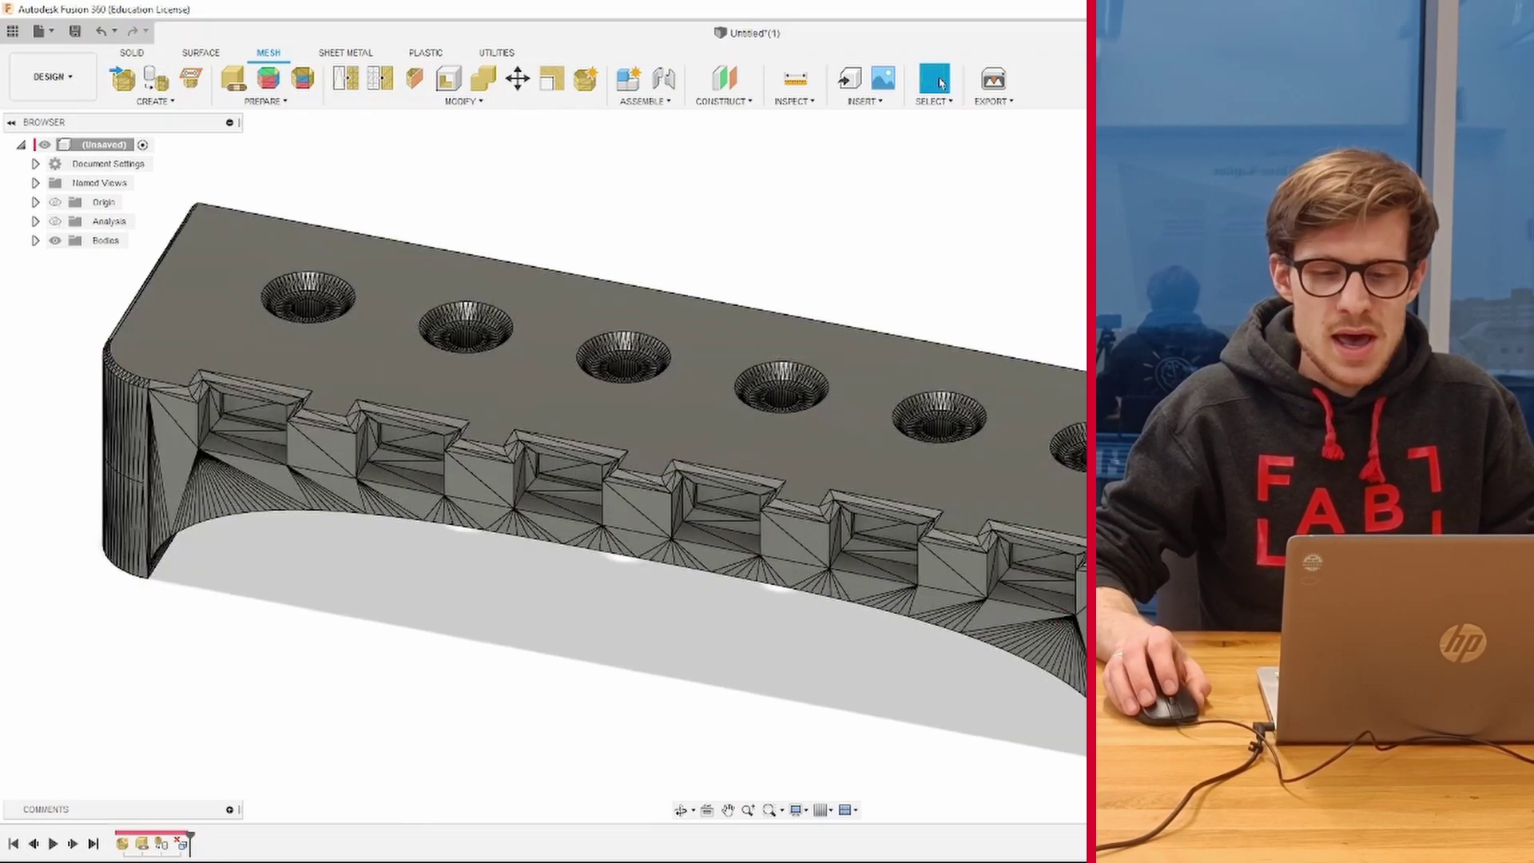
scroll(951, 520, up, 5)
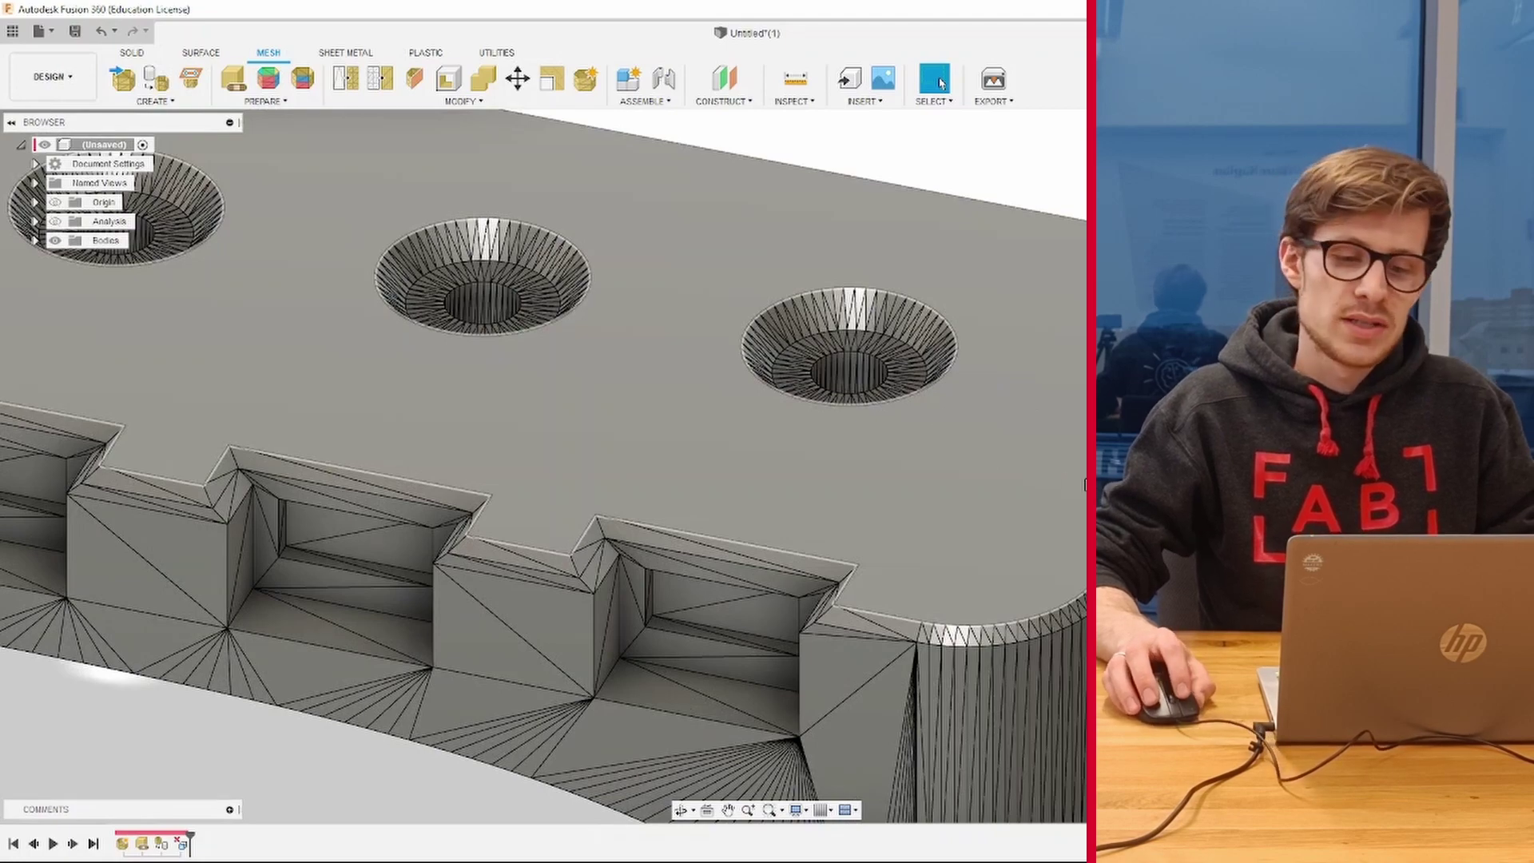
click(943, 417)
scroll(943, 416, down, 5)
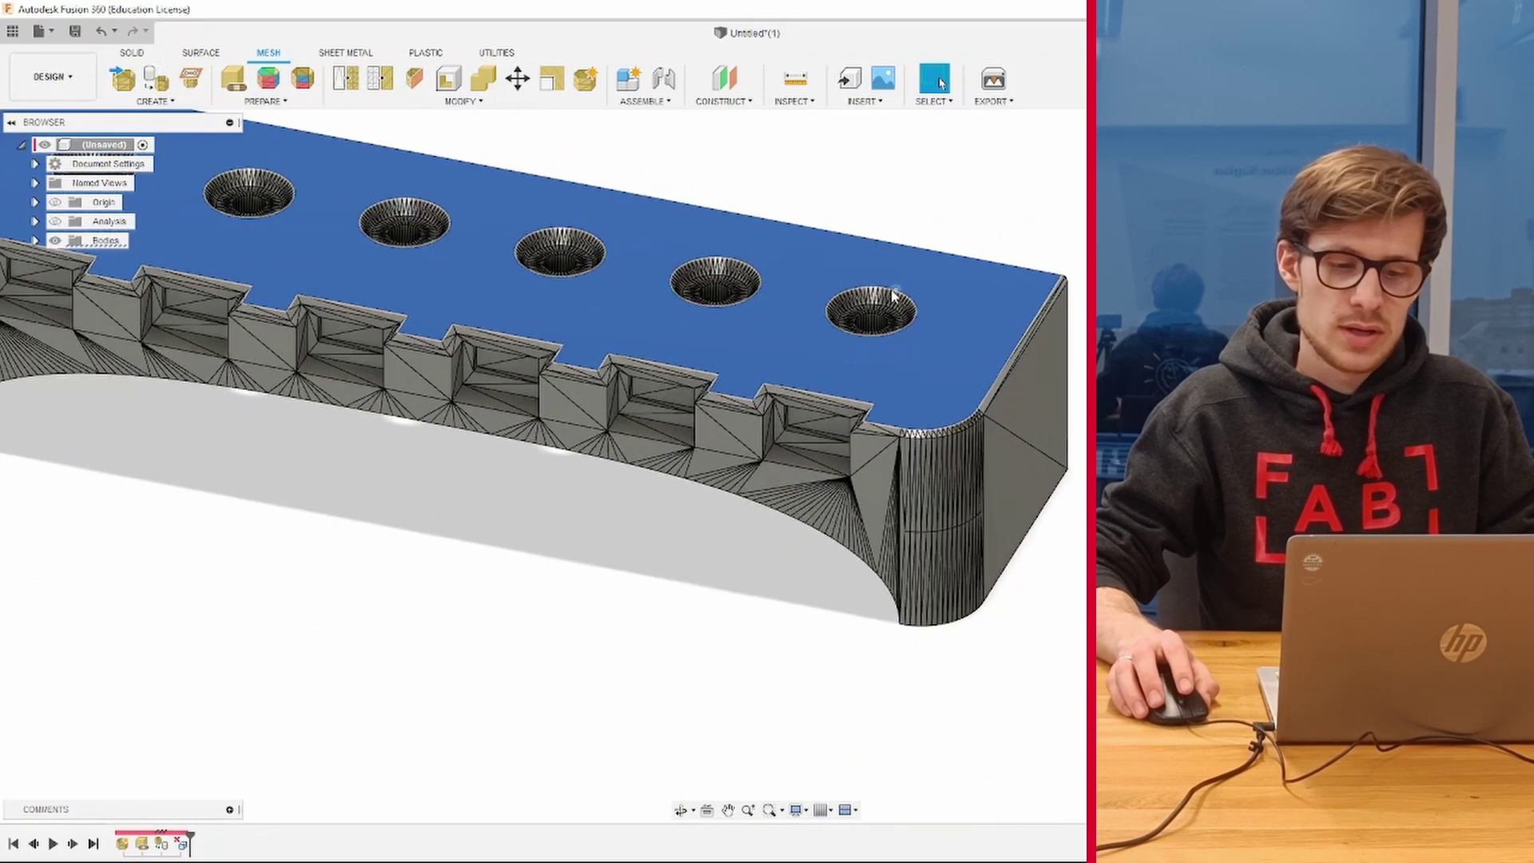
click(879, 467)
key(Delete)
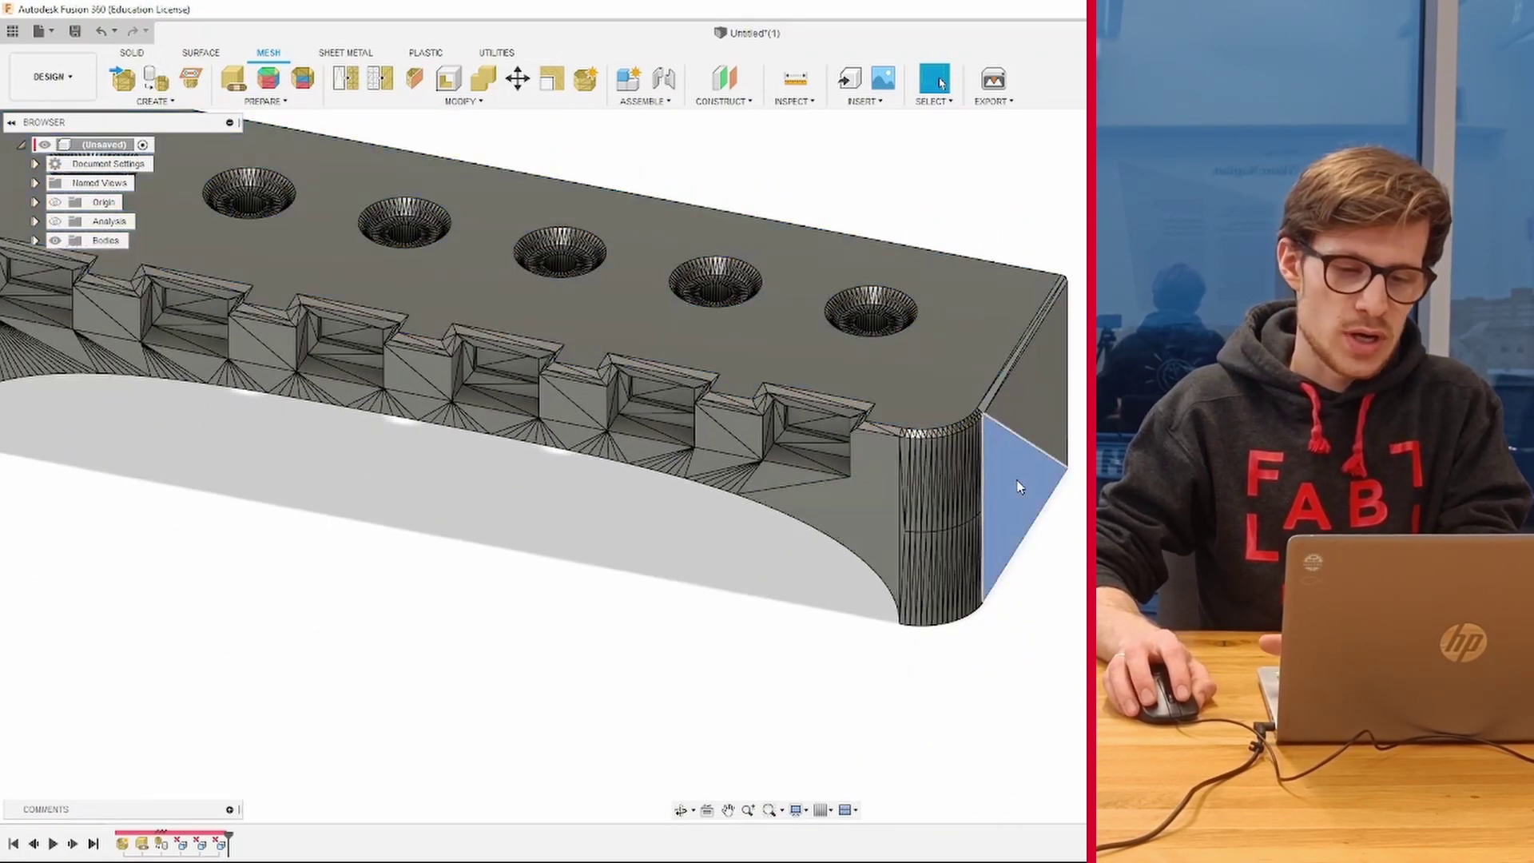
- Delete the stray triangle fans inside the slots and hole bottoms
click(716, 470)
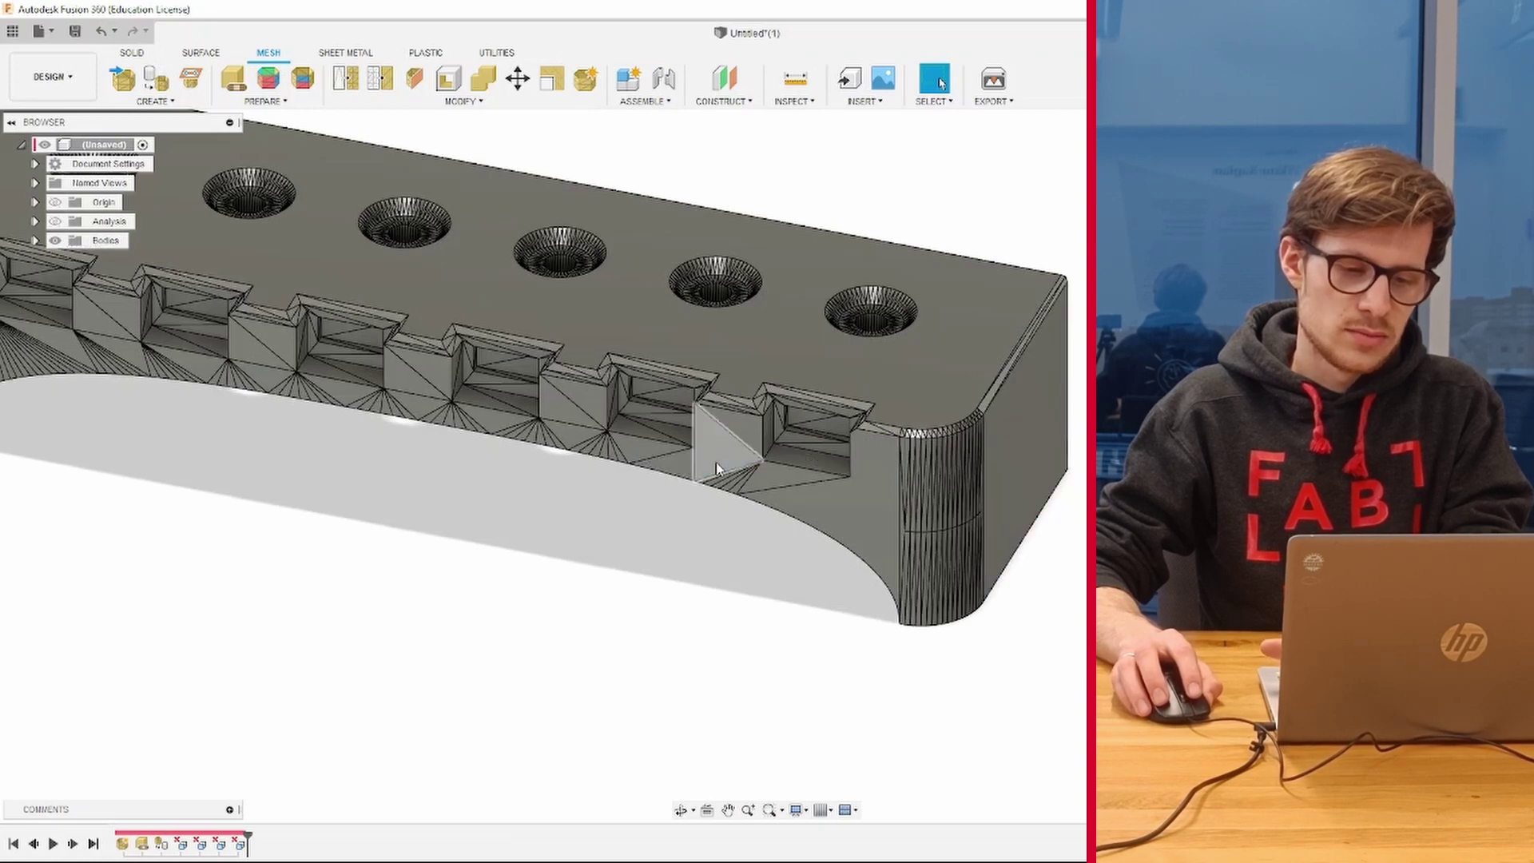
key(Delete)
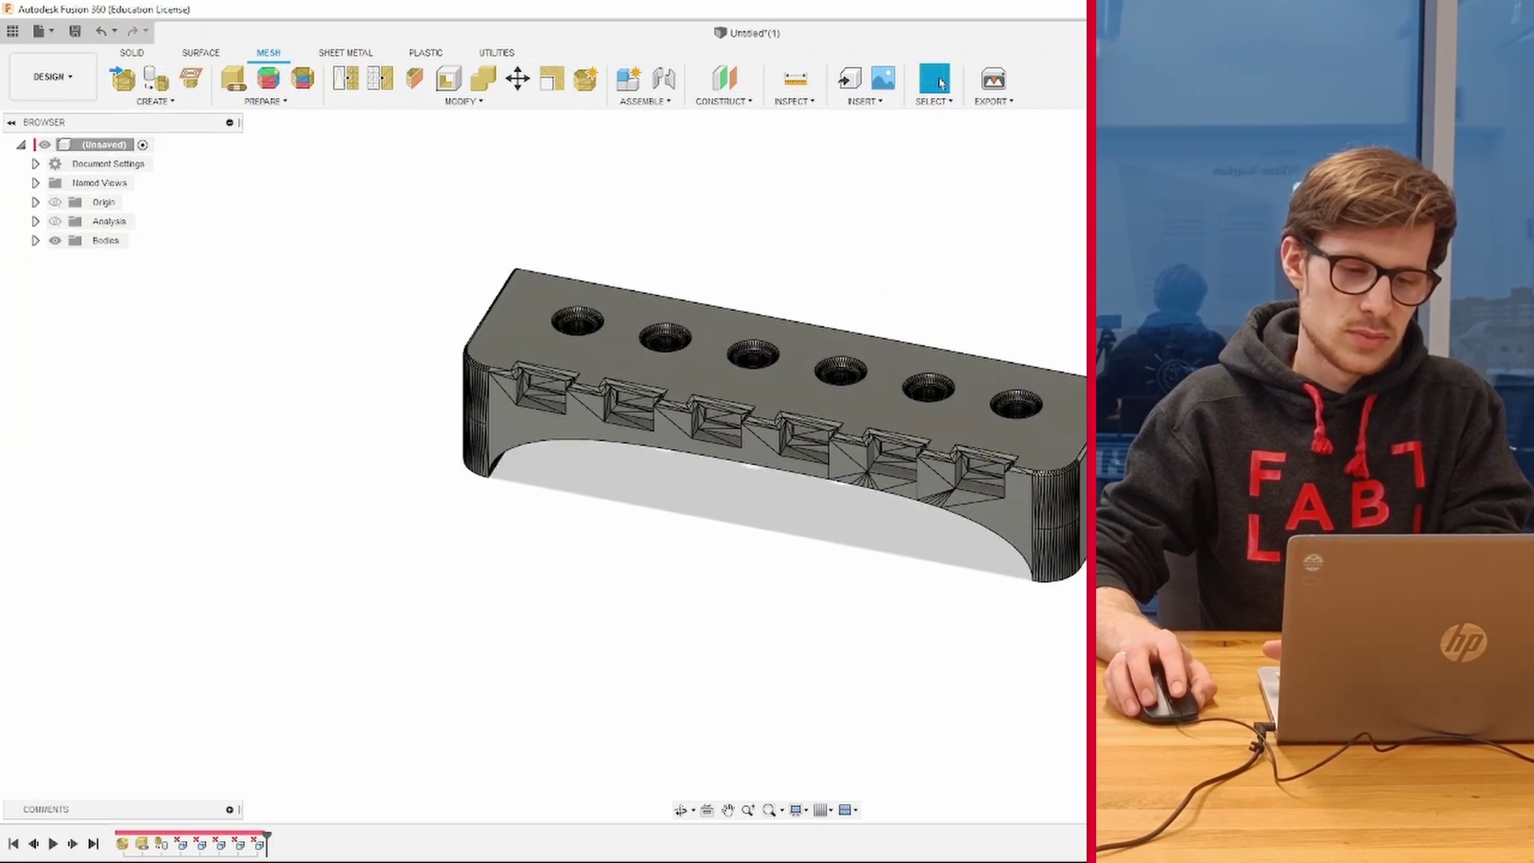
scroll(765, 493, up, 2)
scroll(863, 480, up, 3)
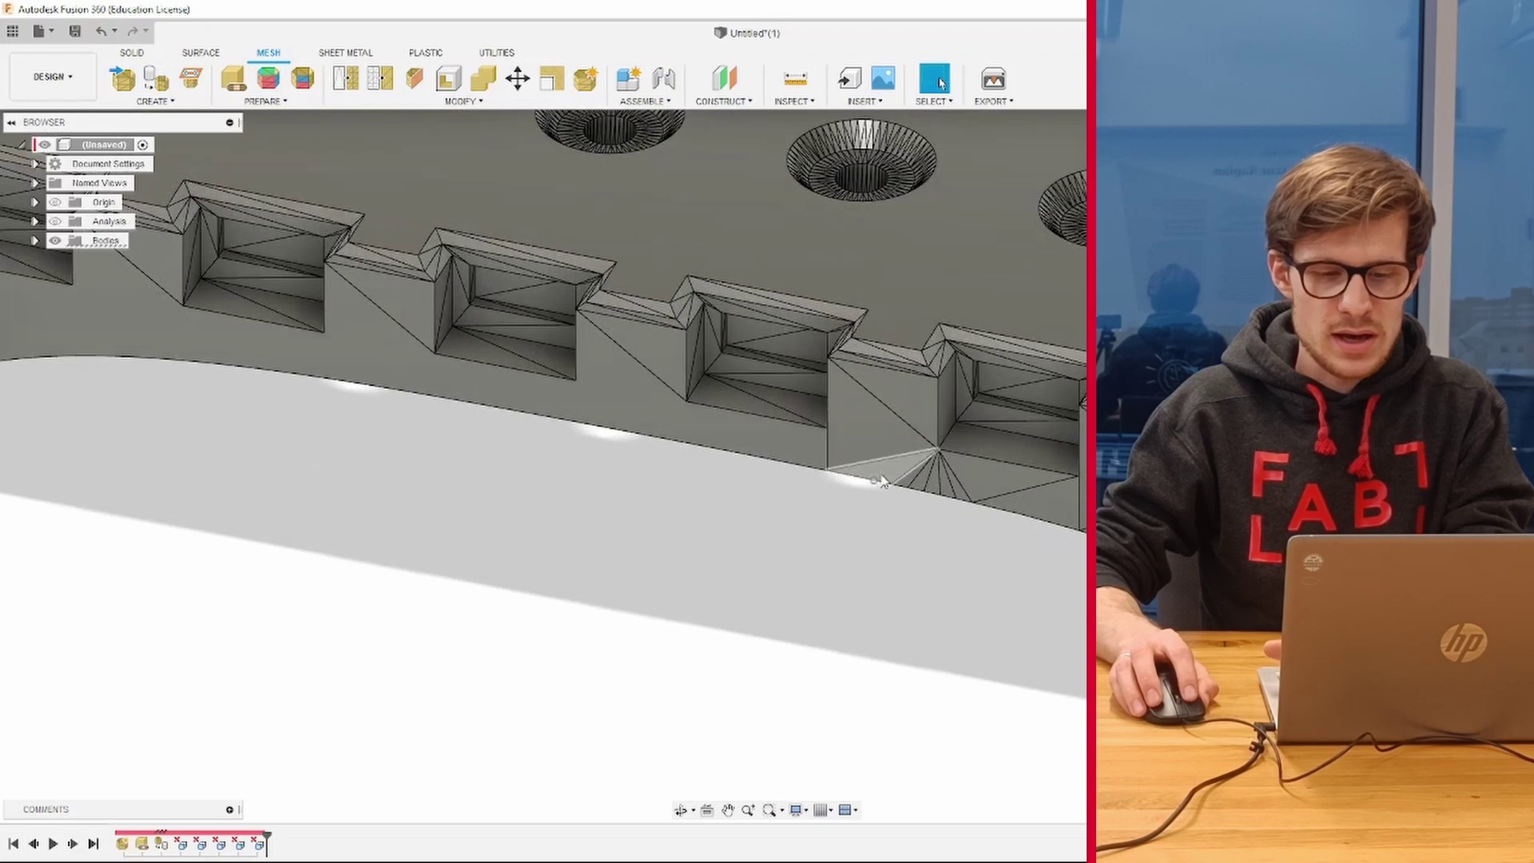
key(Delete)
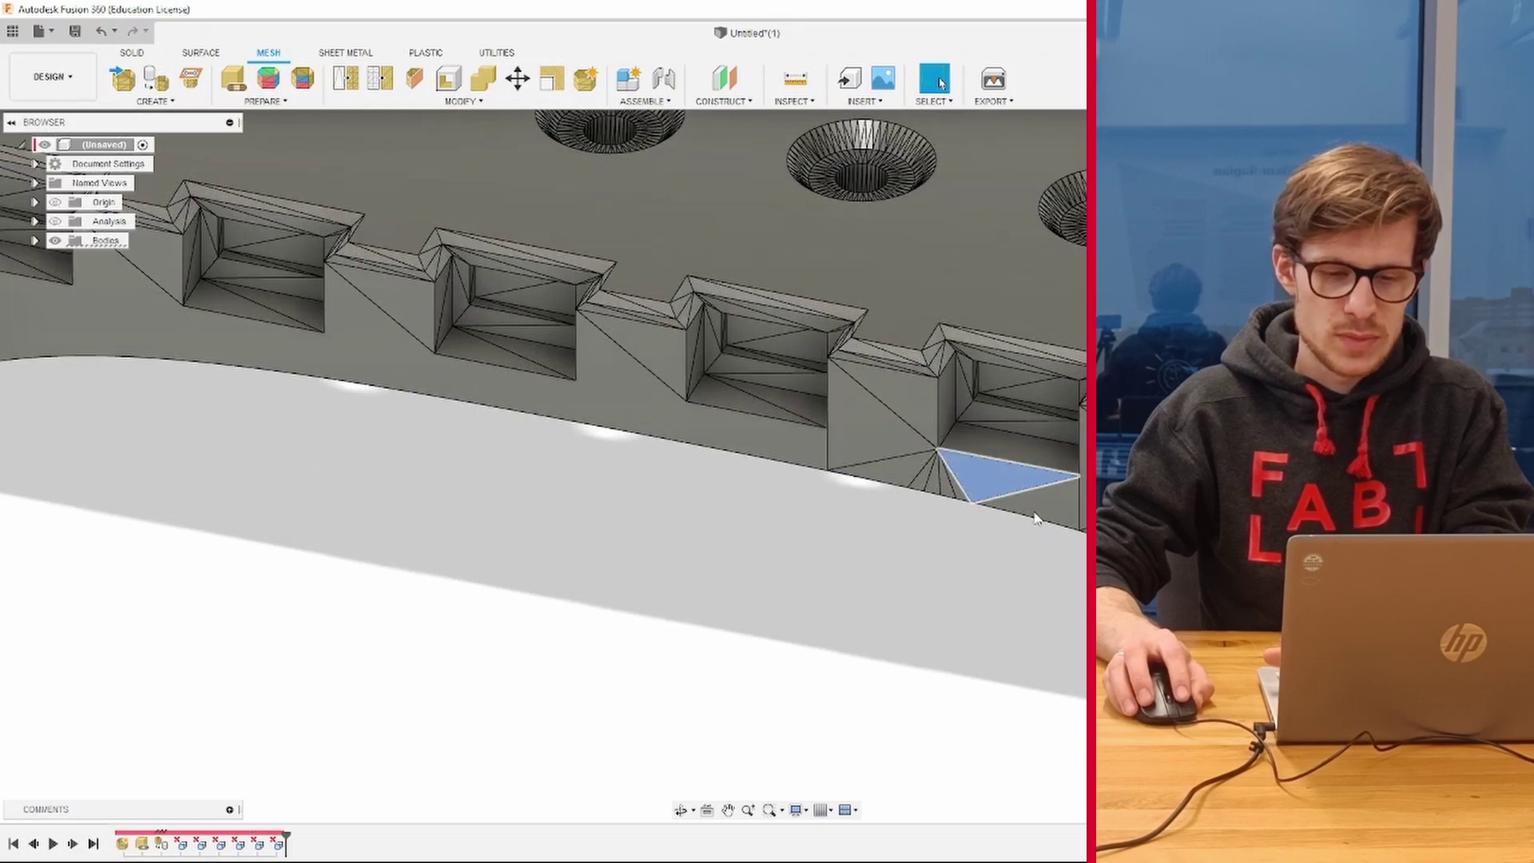
key(Delete)
key(Delete)
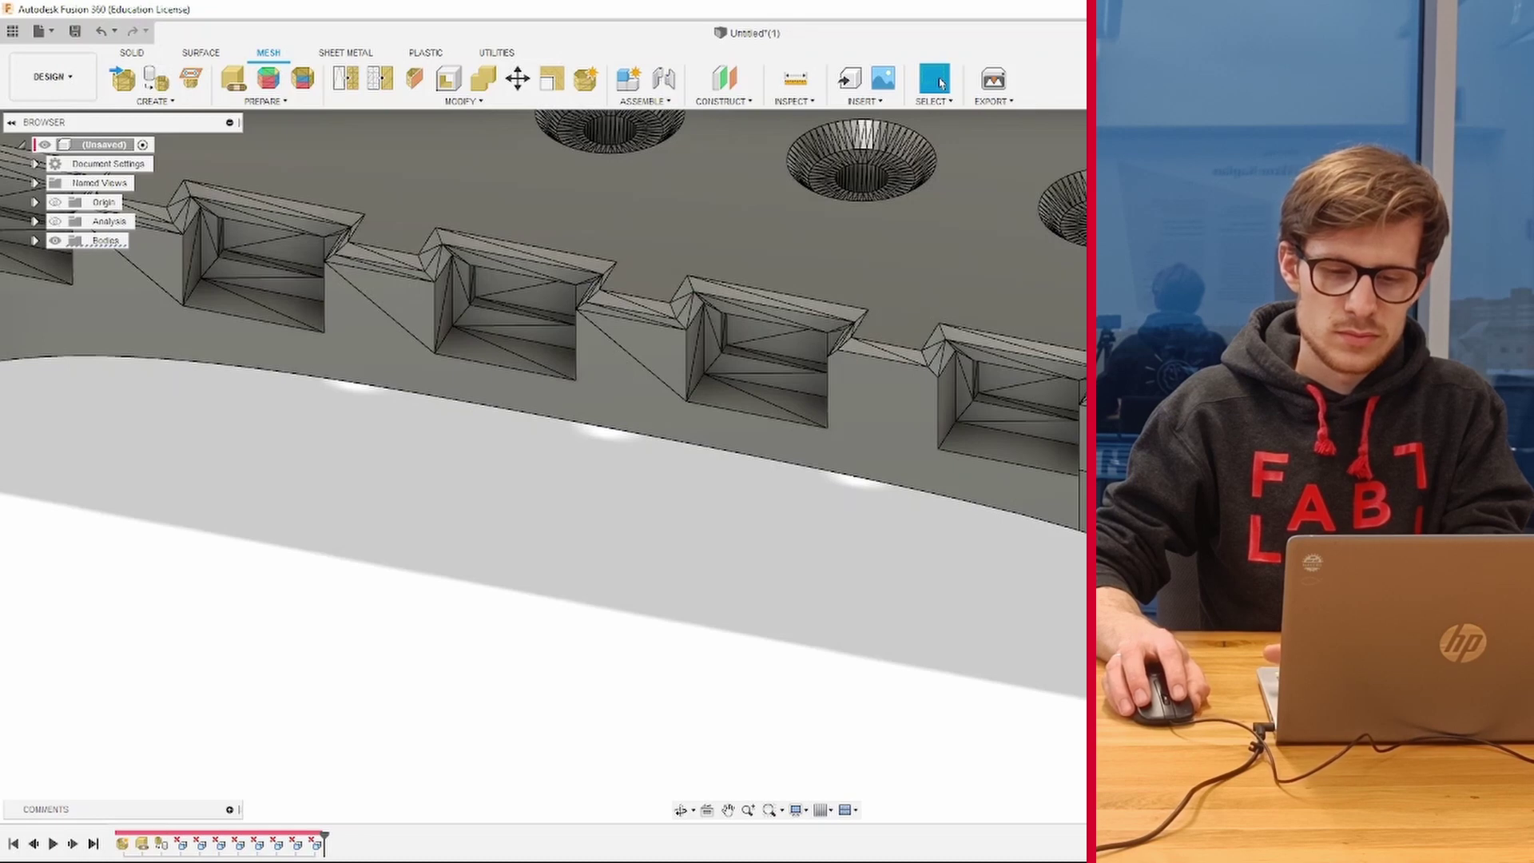
key(Delete)
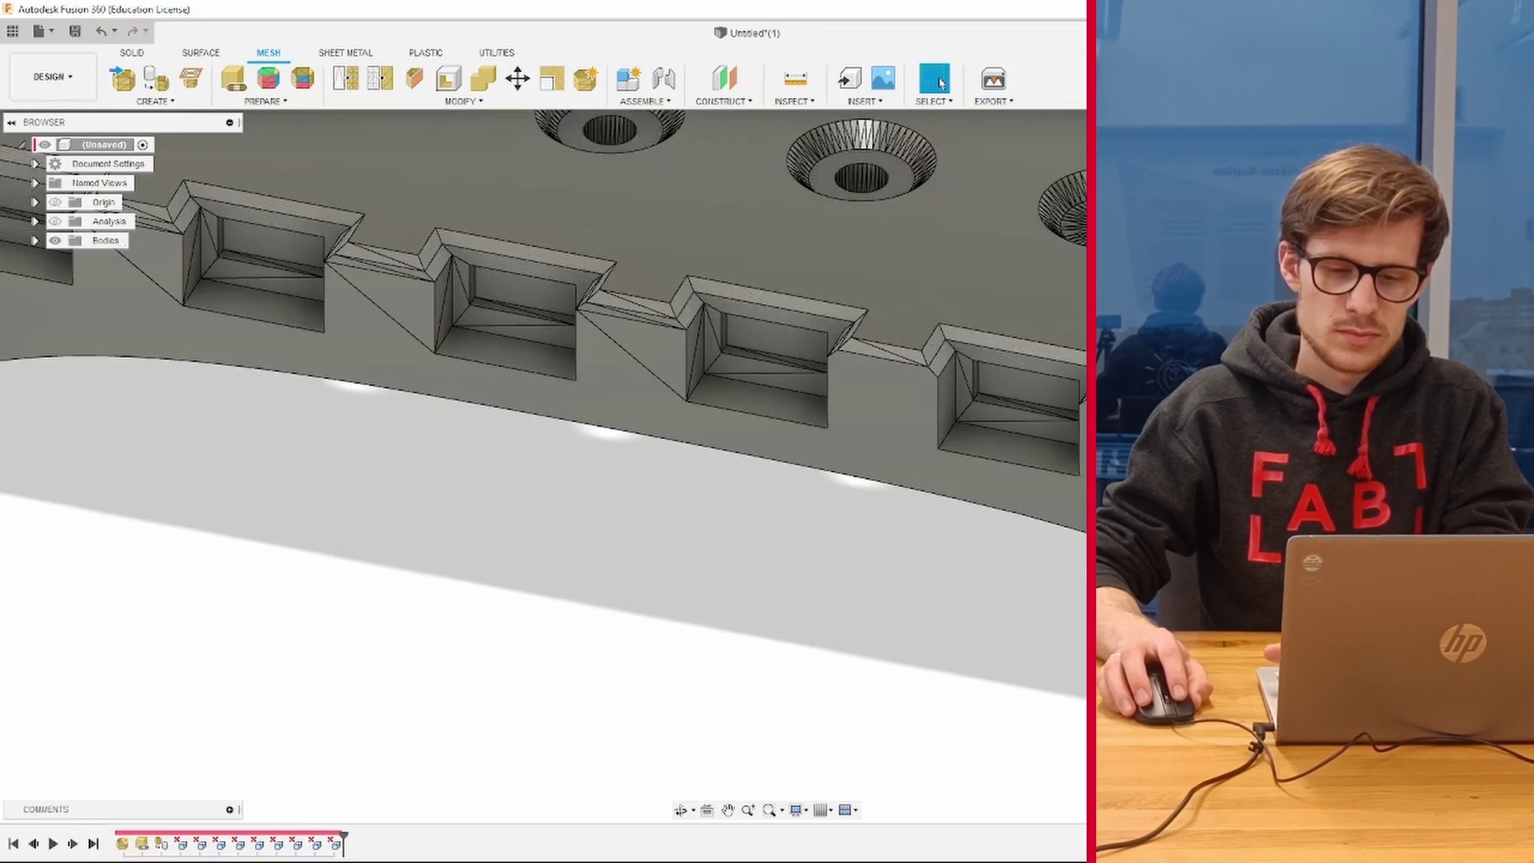
scroll(1049, 554, down, 5)
- Orbit around the bracket to view its top, low side and curved underside
scroll(1048, 555, down, 1)
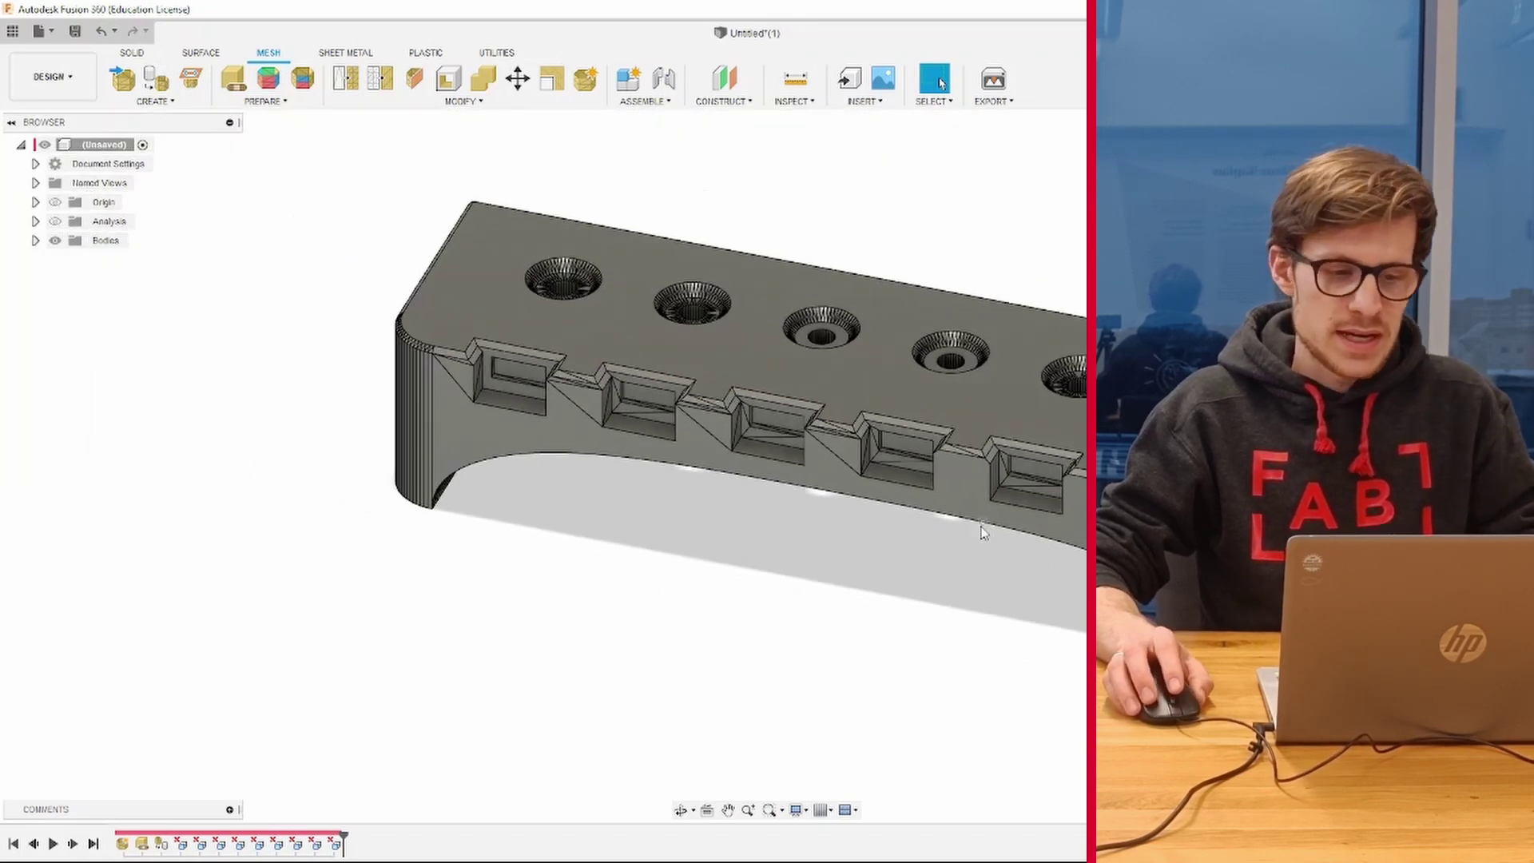
scroll(1049, 555, up, 3)
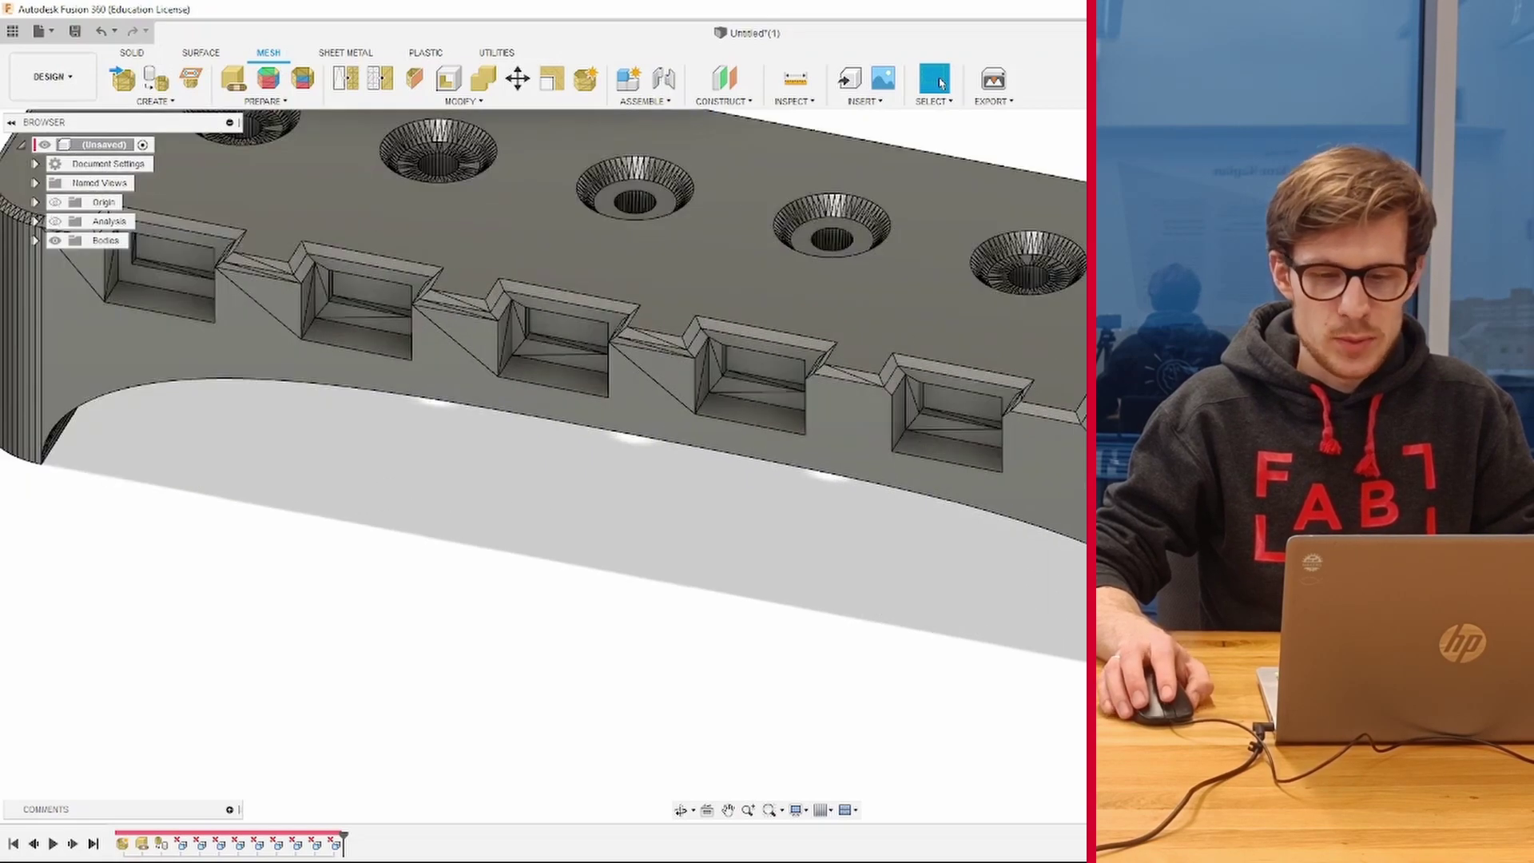
shift+middle_drag(680, 337, 384, 254)
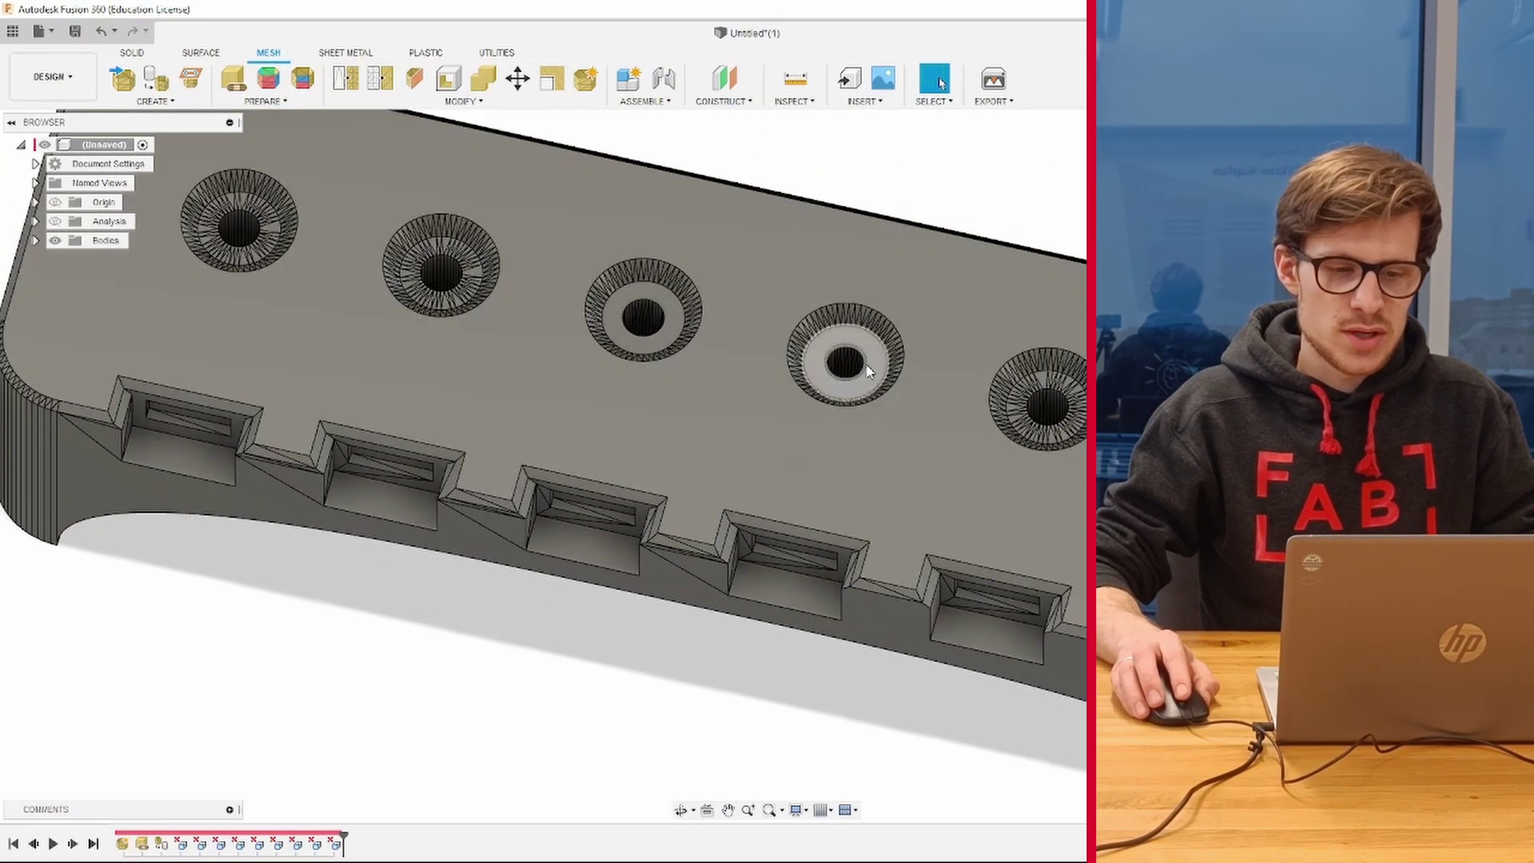
scroll(384, 254, up, 2)
scroll(384, 254, up, 1)
scroll(447, 264, up, 2)
scroll(508, 273, down, 3)
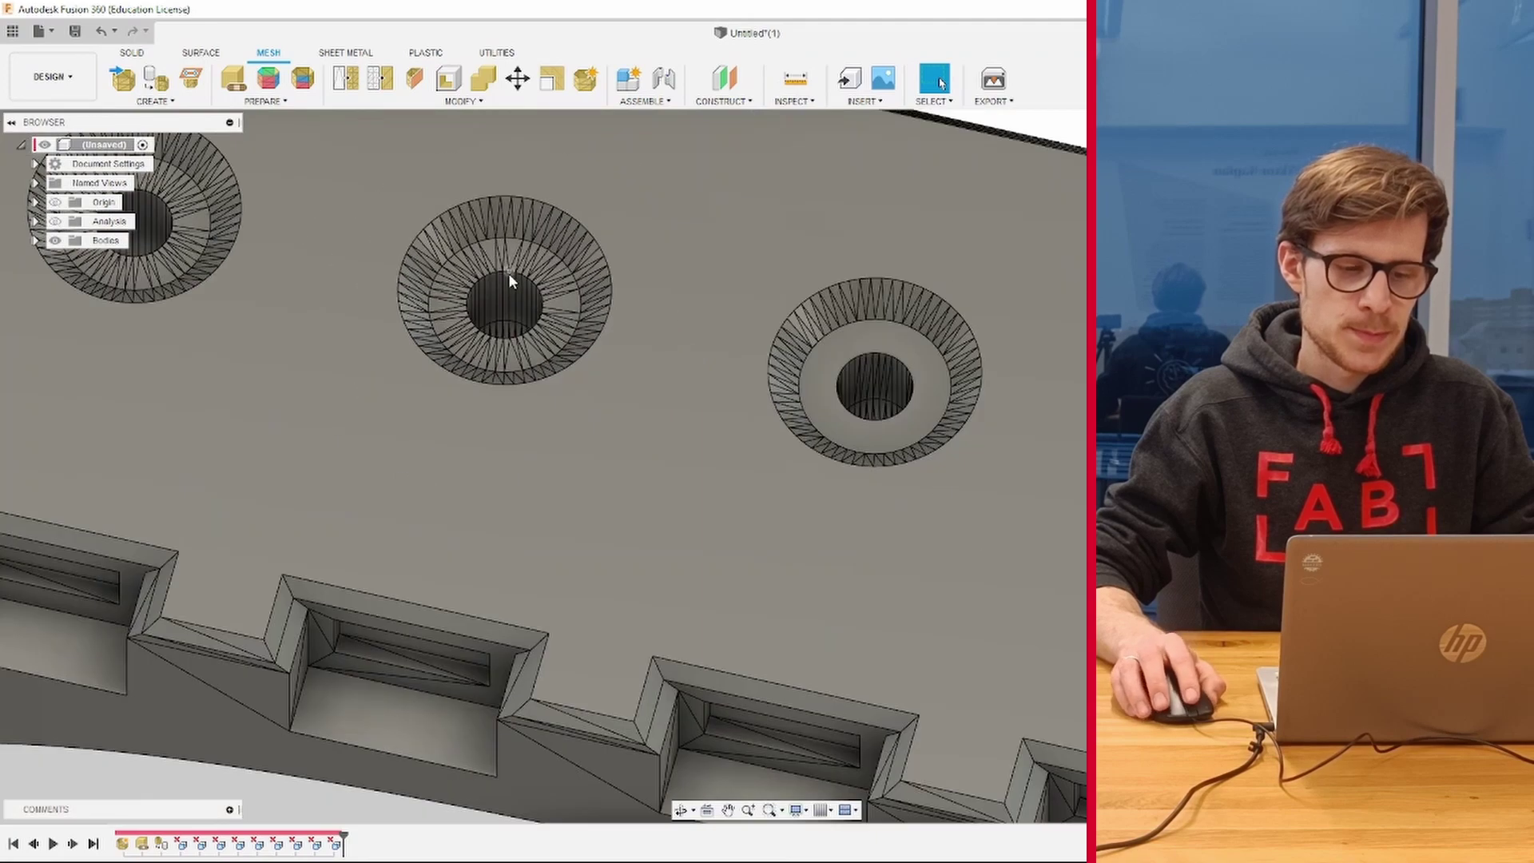
shift+middle_drag(508, 273, 694, 265)
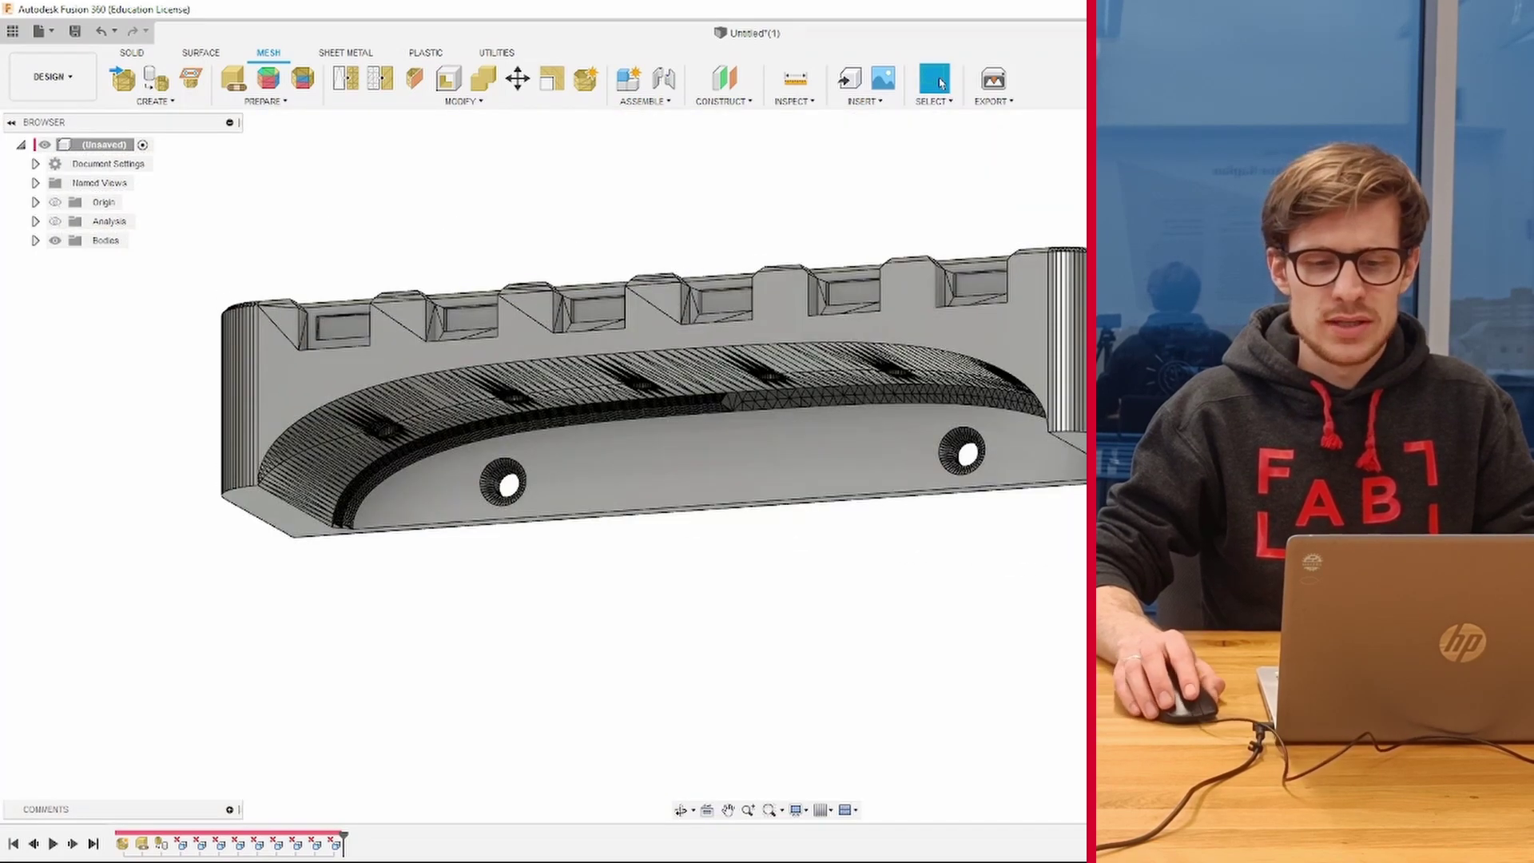
scroll(1063, 303, up, 3)
shift+middle_drag(559, 399, 719, 360)
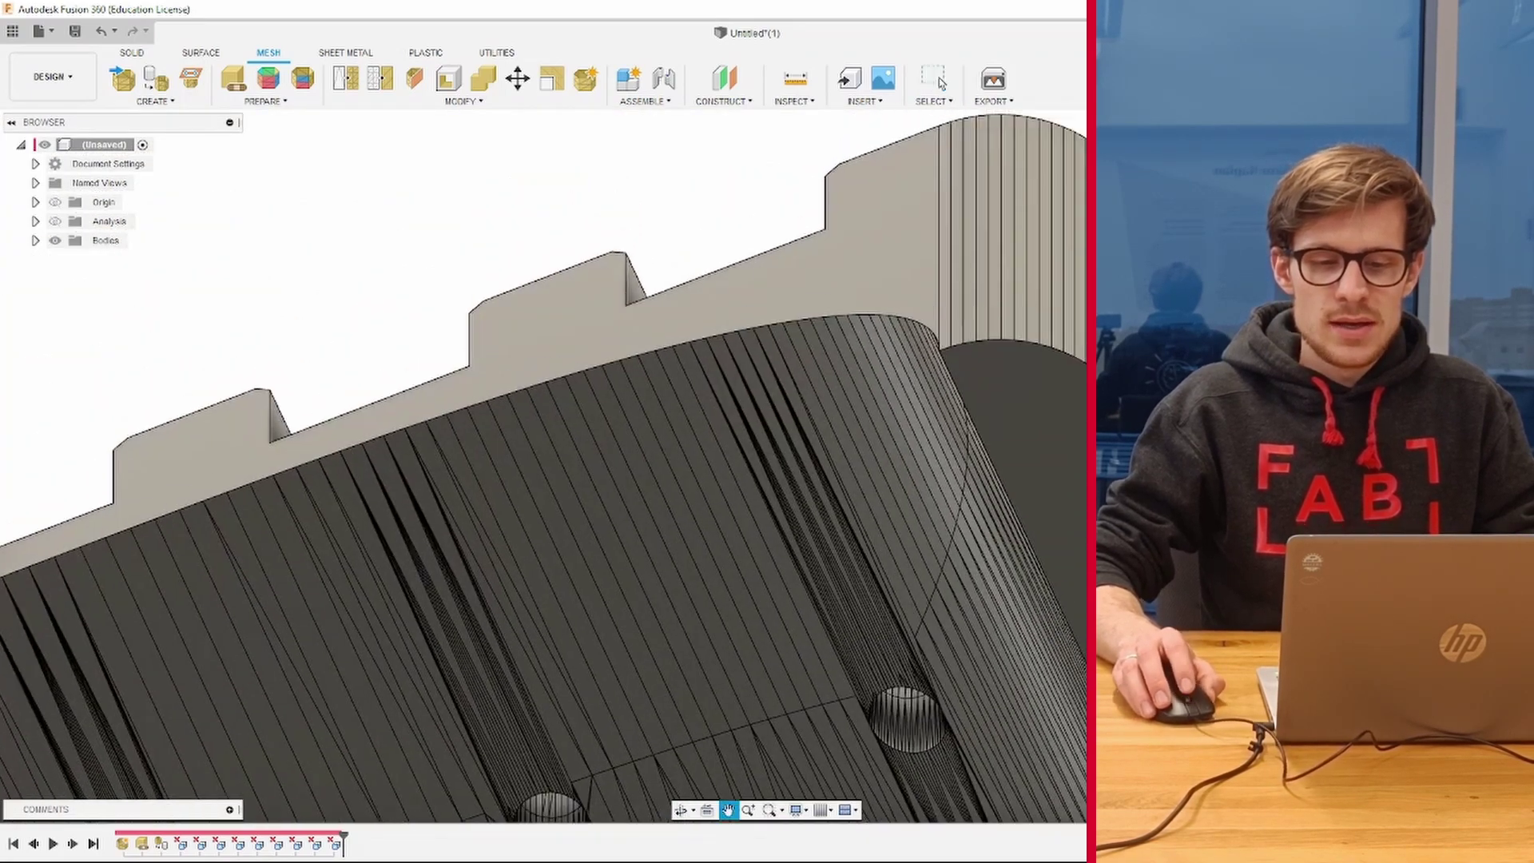
mouse_move(959, 343)
shift+middle_down()
mouse_move(924, 216)
mouse_move(924, 272)
mouse_move(919, 208)
shift+middle_up()
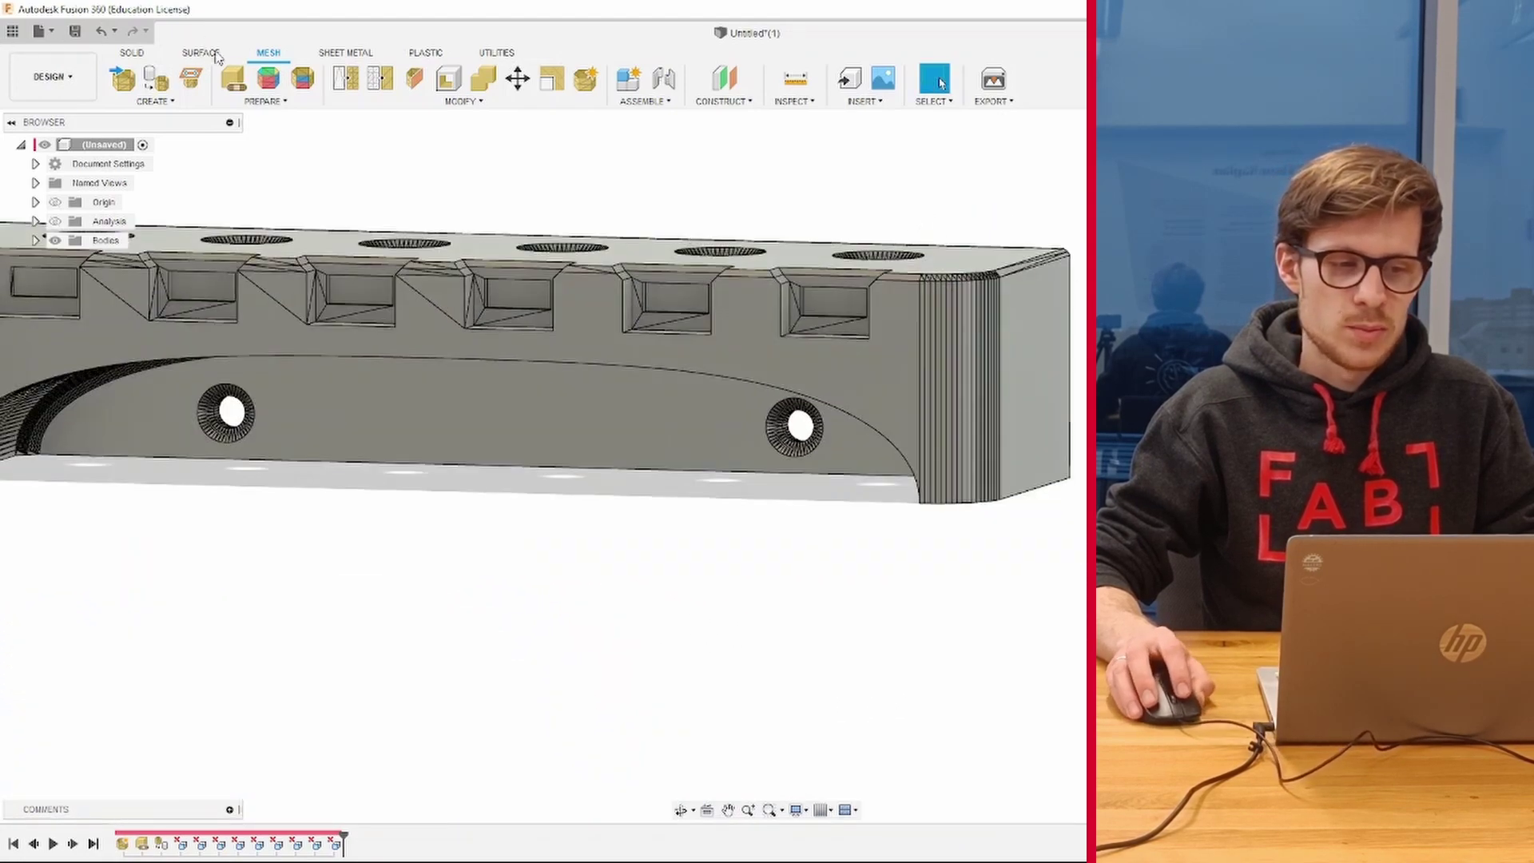
- Pan and zoom in on the right screwdriver holes on the top face
middle_drag(999, 190, 959, 232)
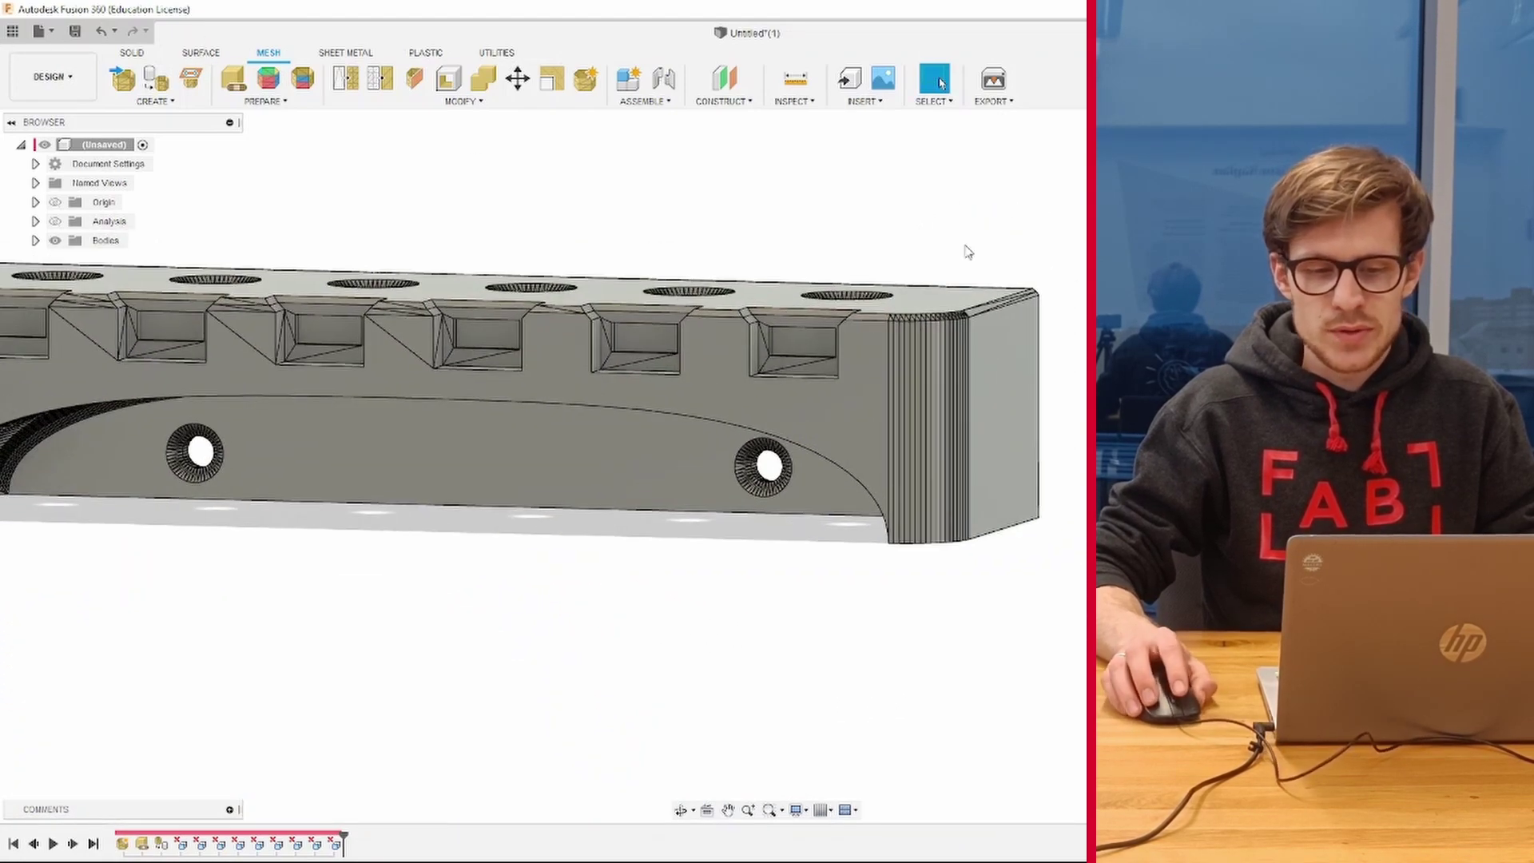
scroll(1199, 511, down, 3)
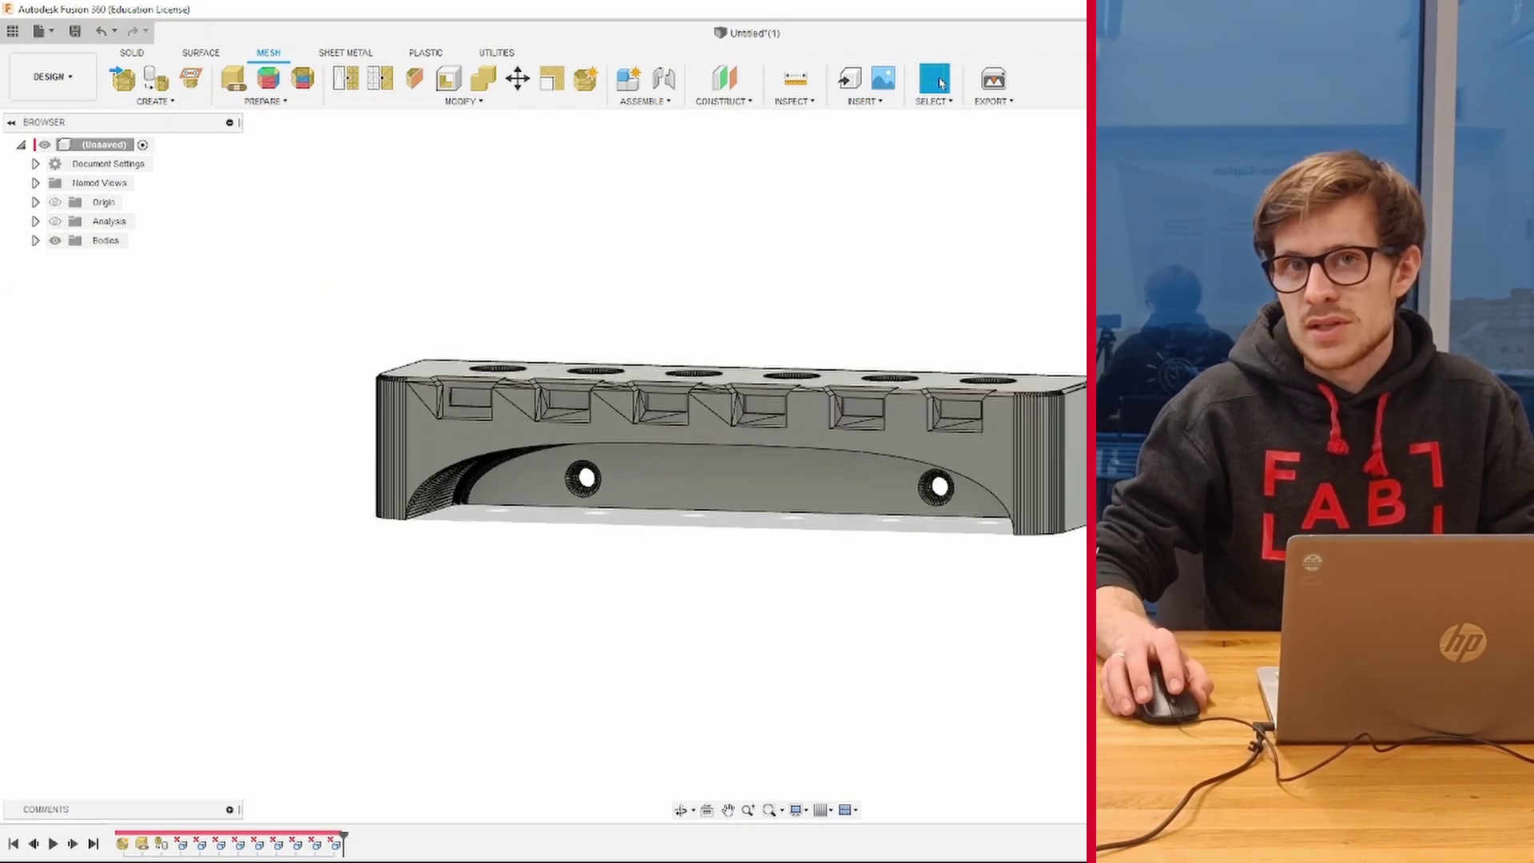
scroll(839, 330, down, 2)
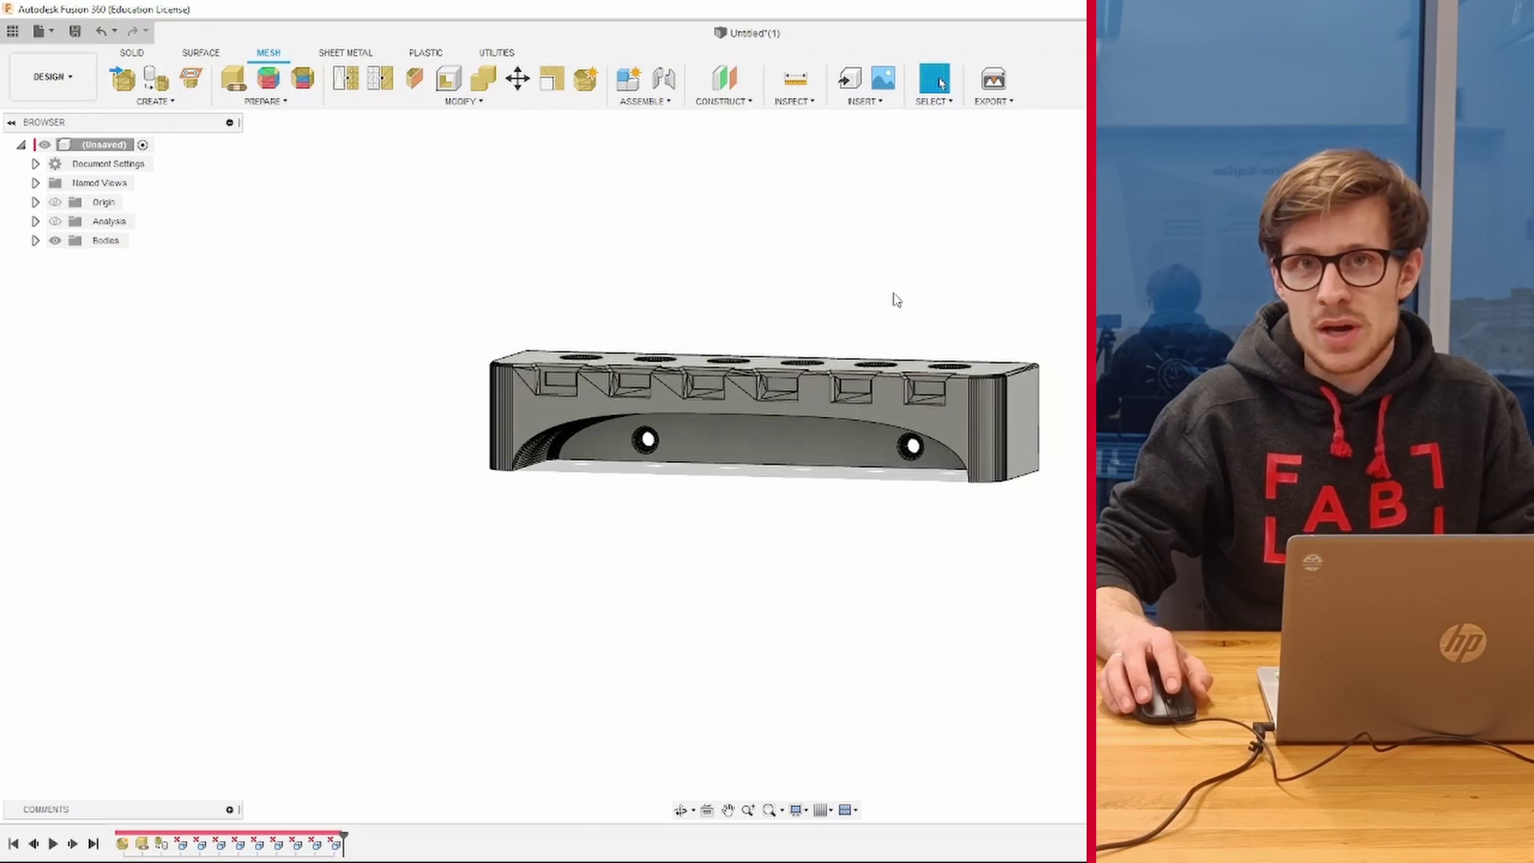
mouse_move(919, 298)
shift+middle_down()
mouse_move(890, 257)
mouse_move(904, 277)
shift+middle_up()
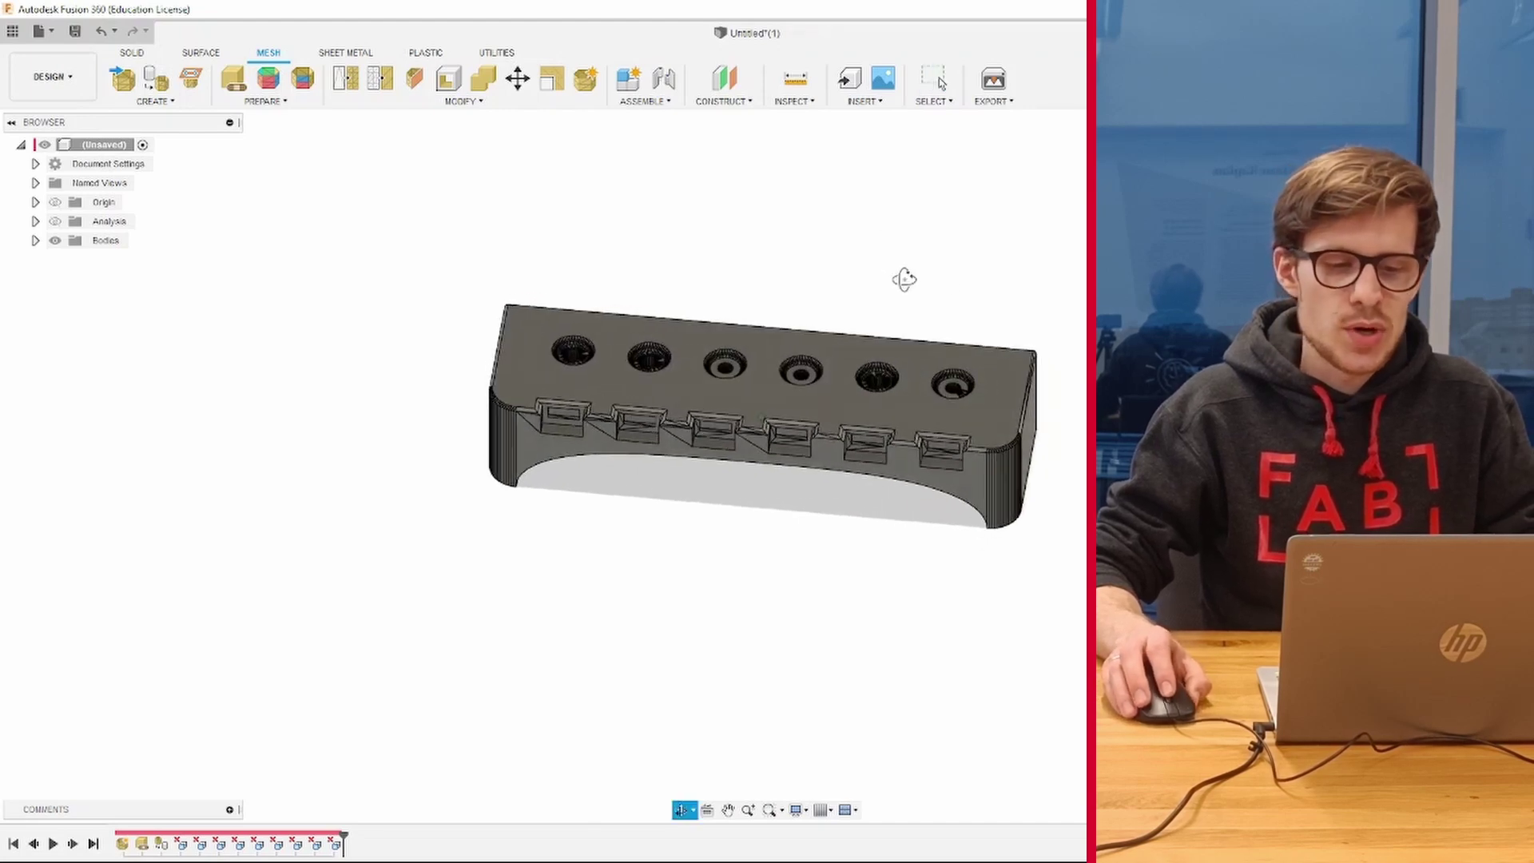
scroll(969, 387, up, 3)
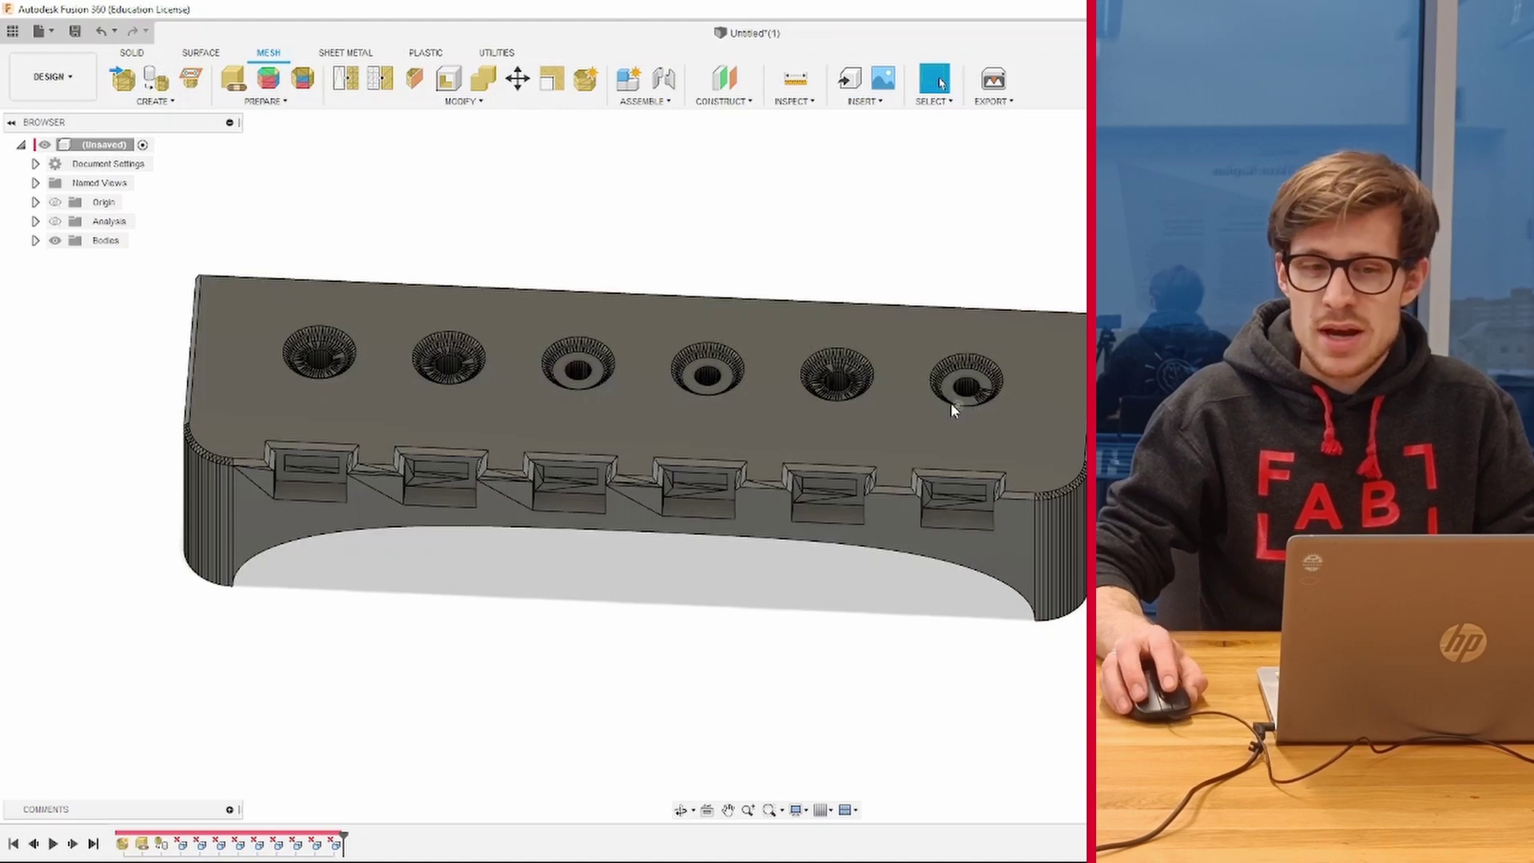
scroll(995, 396, up, 2)
scroll(999, 384, up, 2)
scroll(999, 384, up, 2)
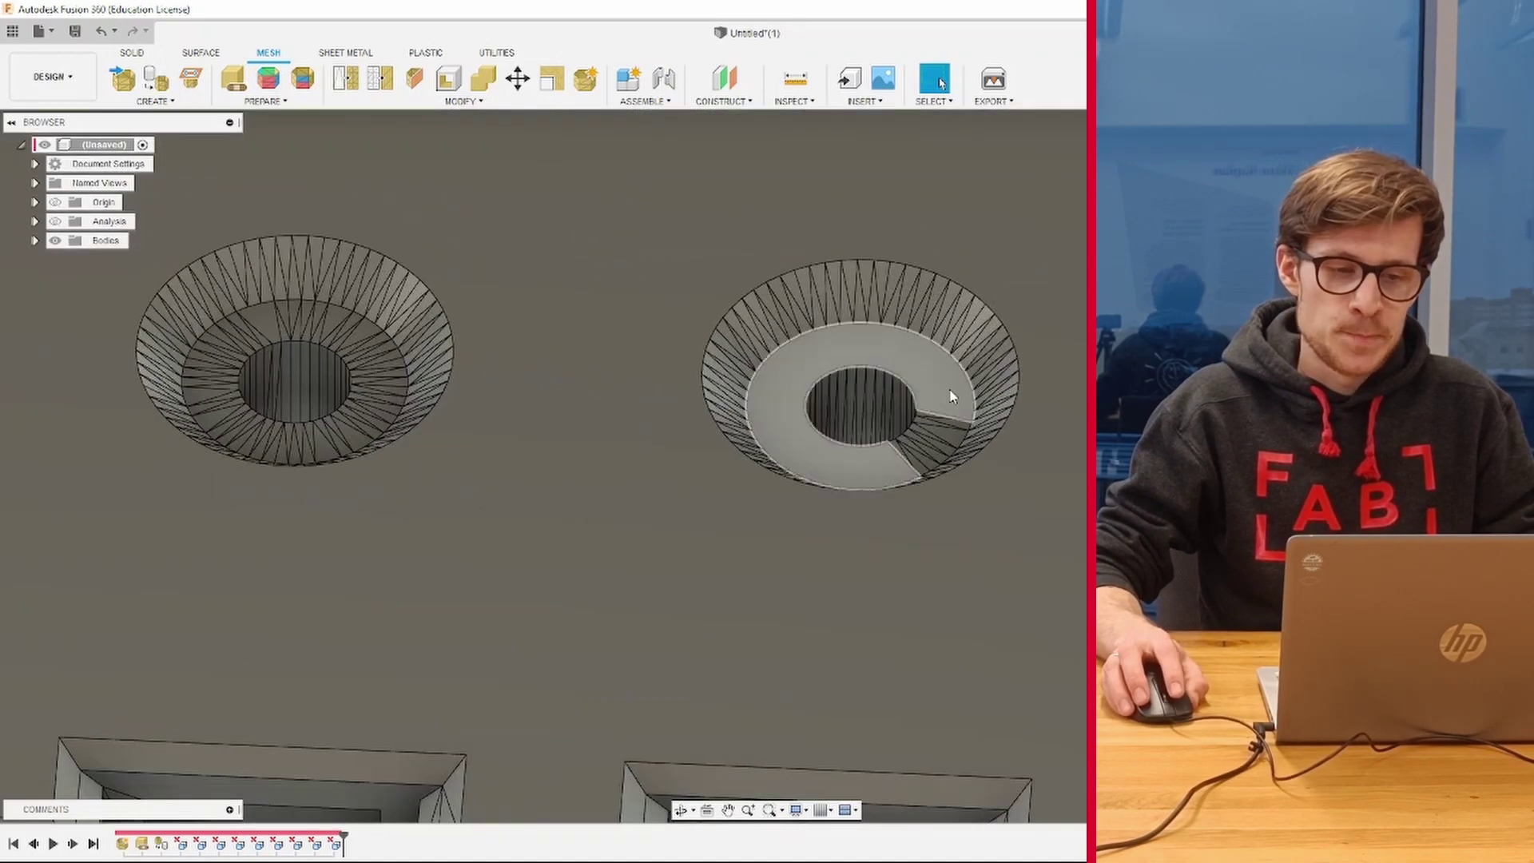
- Start a new sketch on the flat ring face inside the right screwdriver hole
click(144, 54)
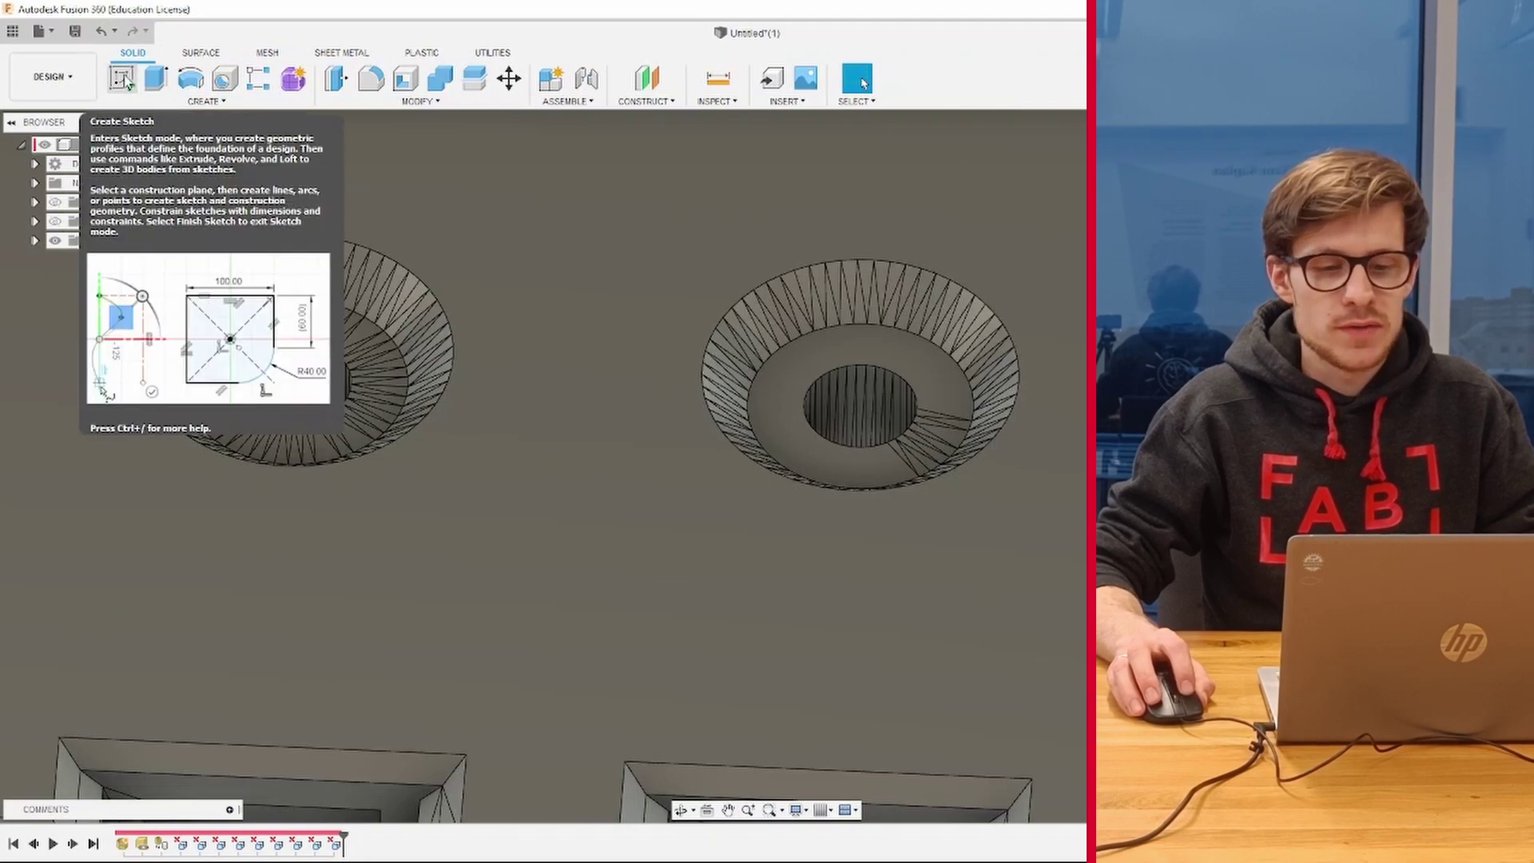
click(124, 80)
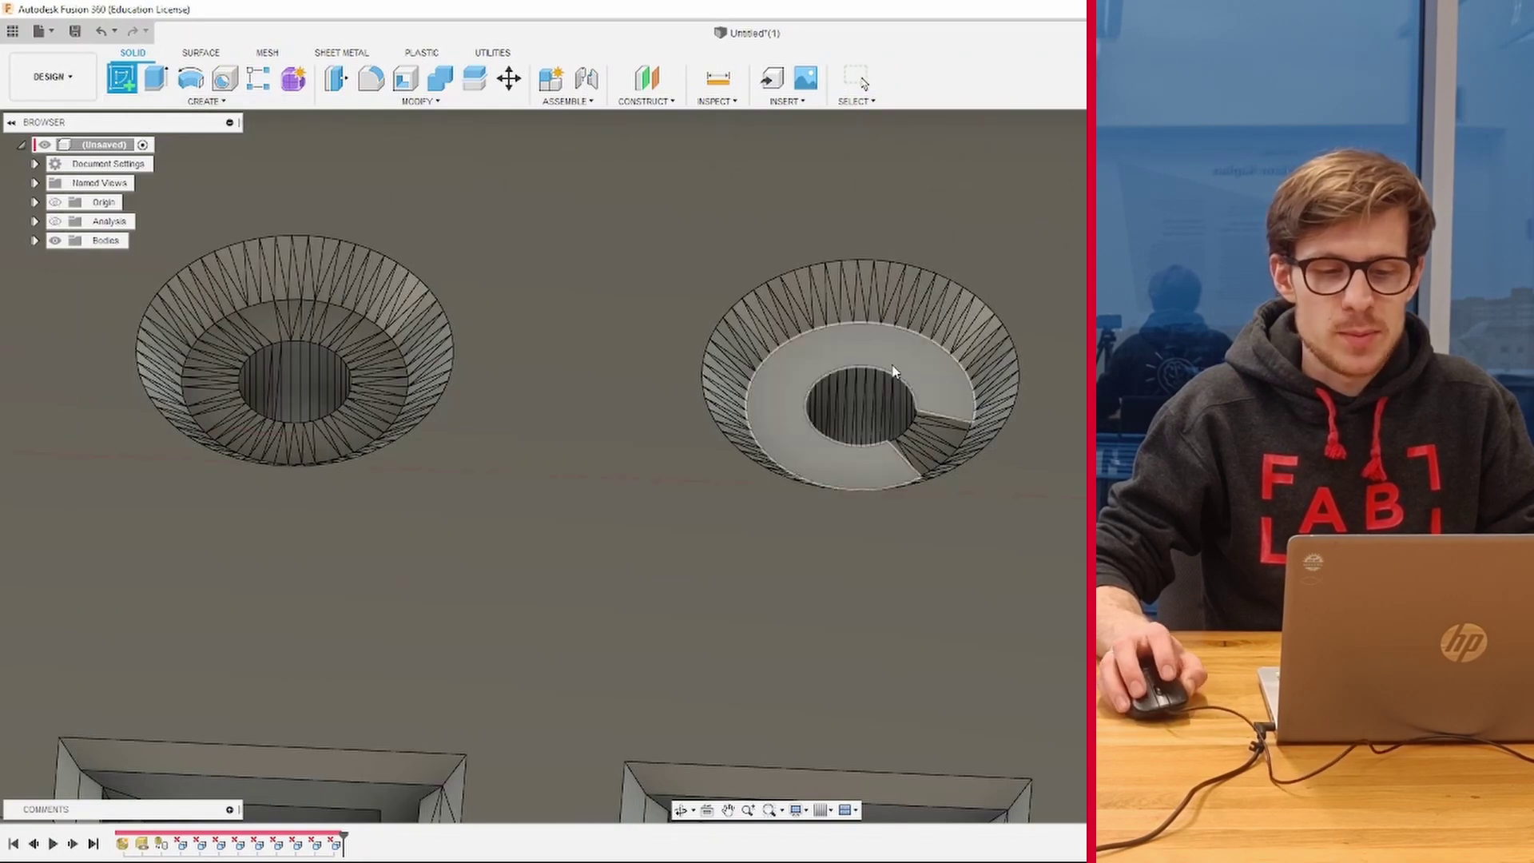
click(894, 371)
scroll(760, 486, up, 2)
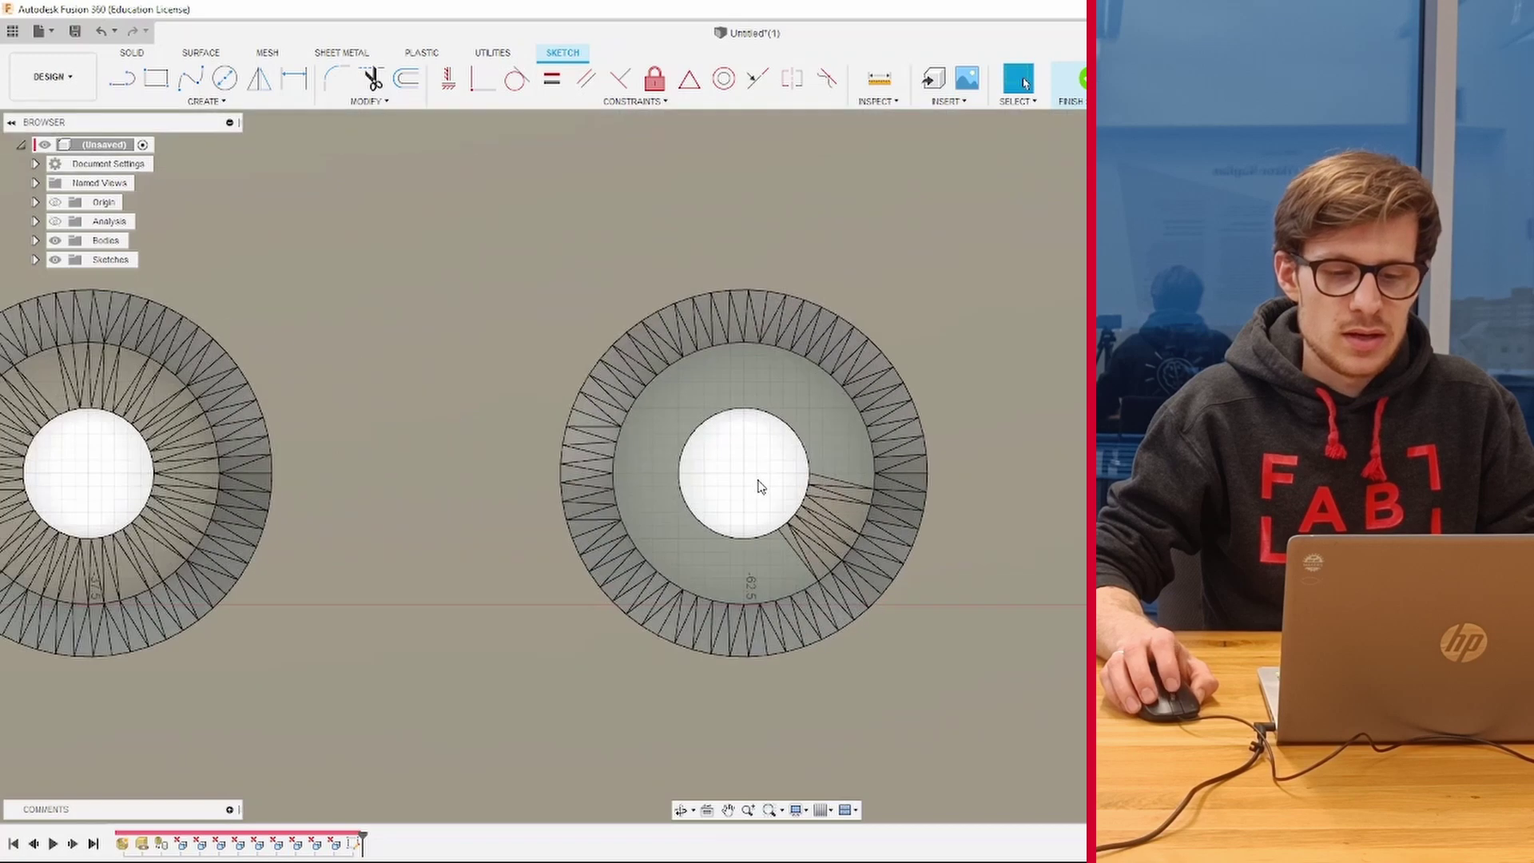
scroll(760, 486, up, 2)
scroll(760, 486, up, 1)
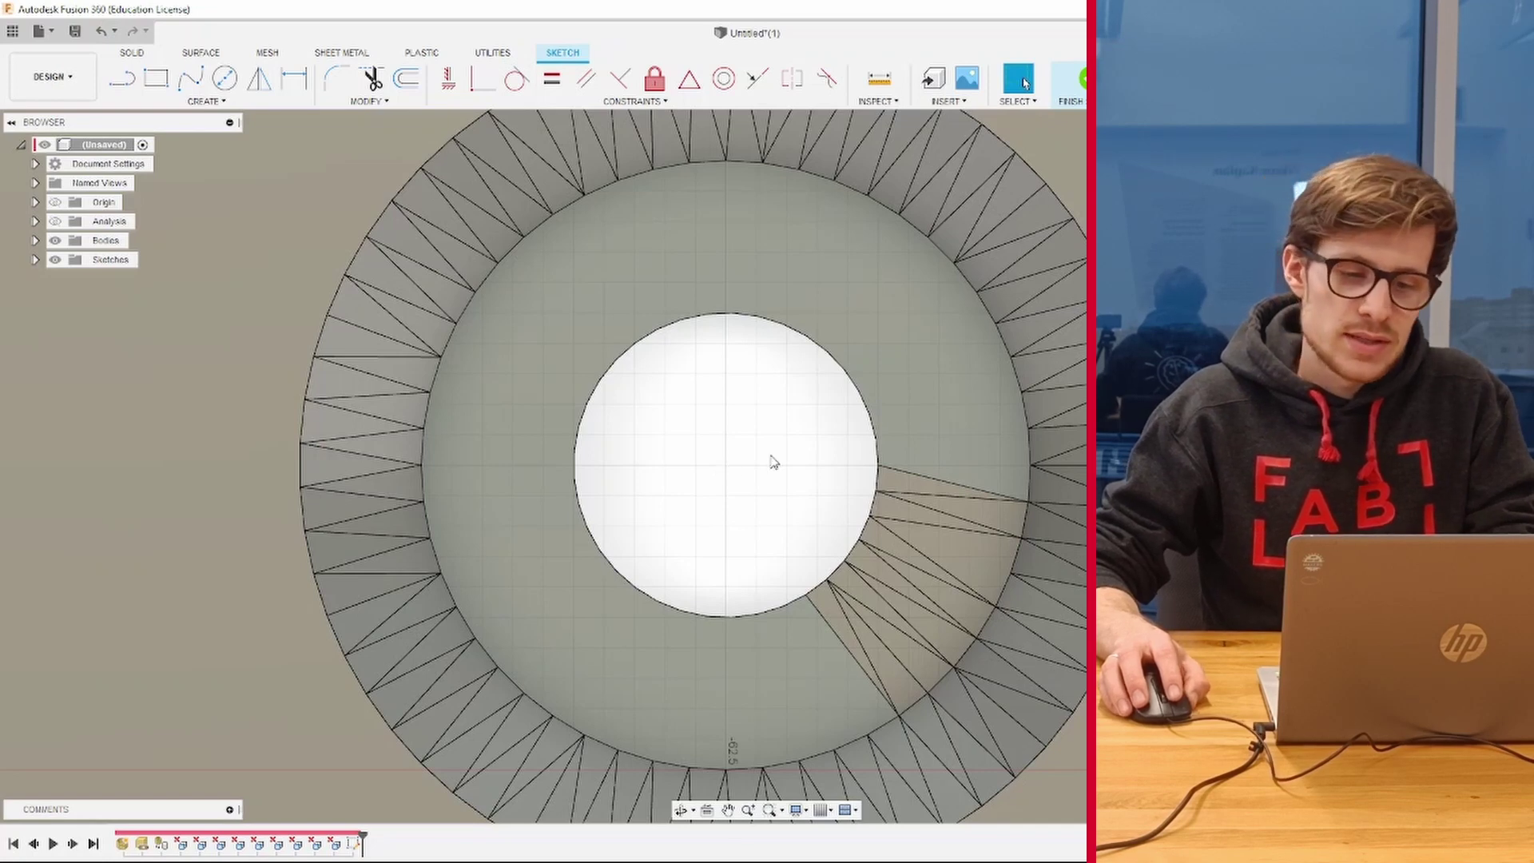
- Project the ring face's circular edges into the sketch
click(210, 102)
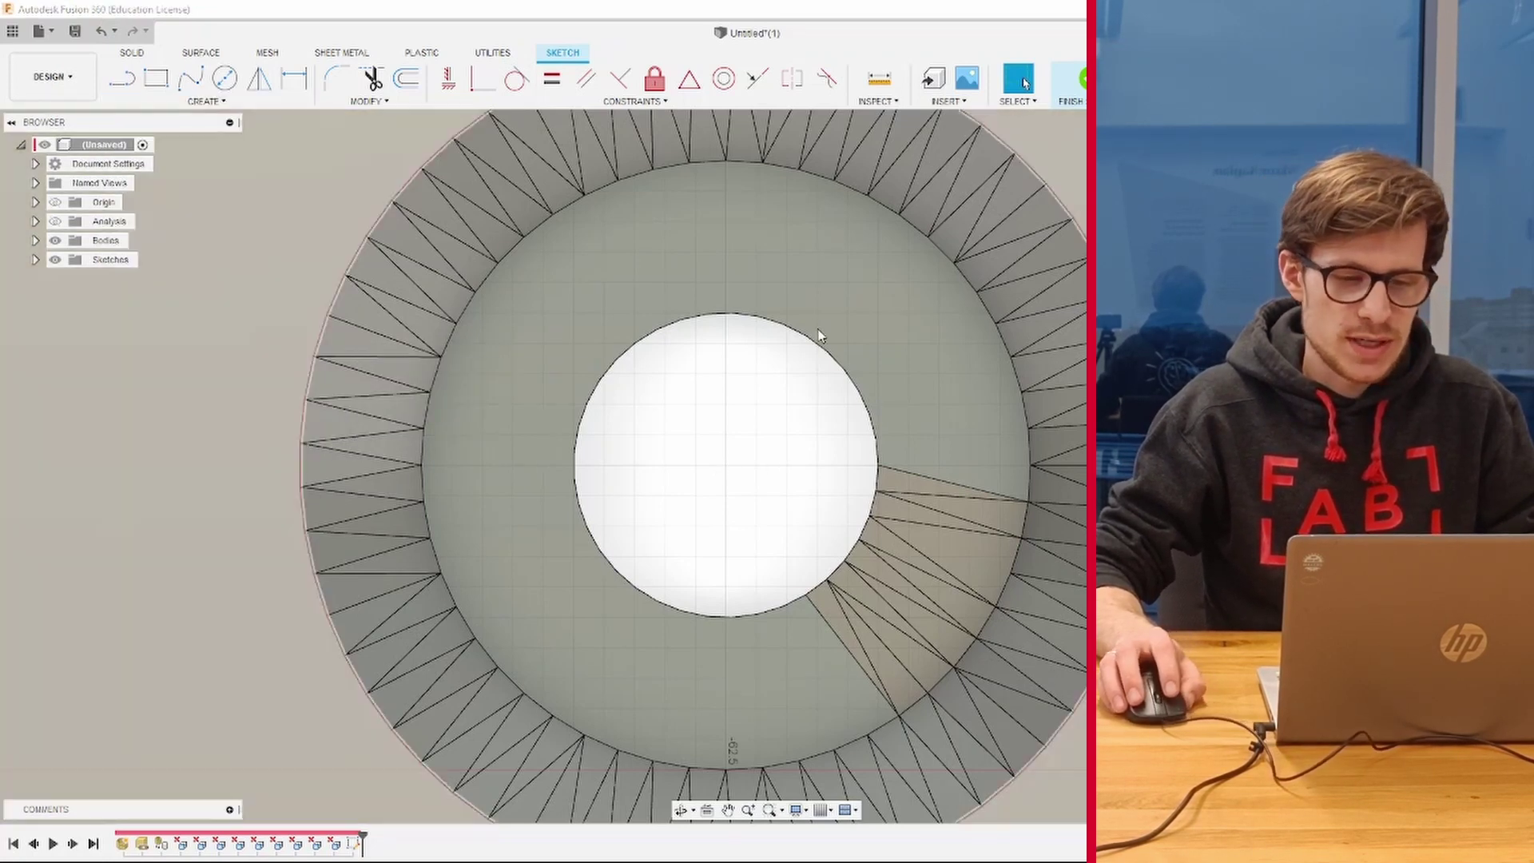
scroll(791, 501, up, 2)
scroll(783, 503, up, 1)
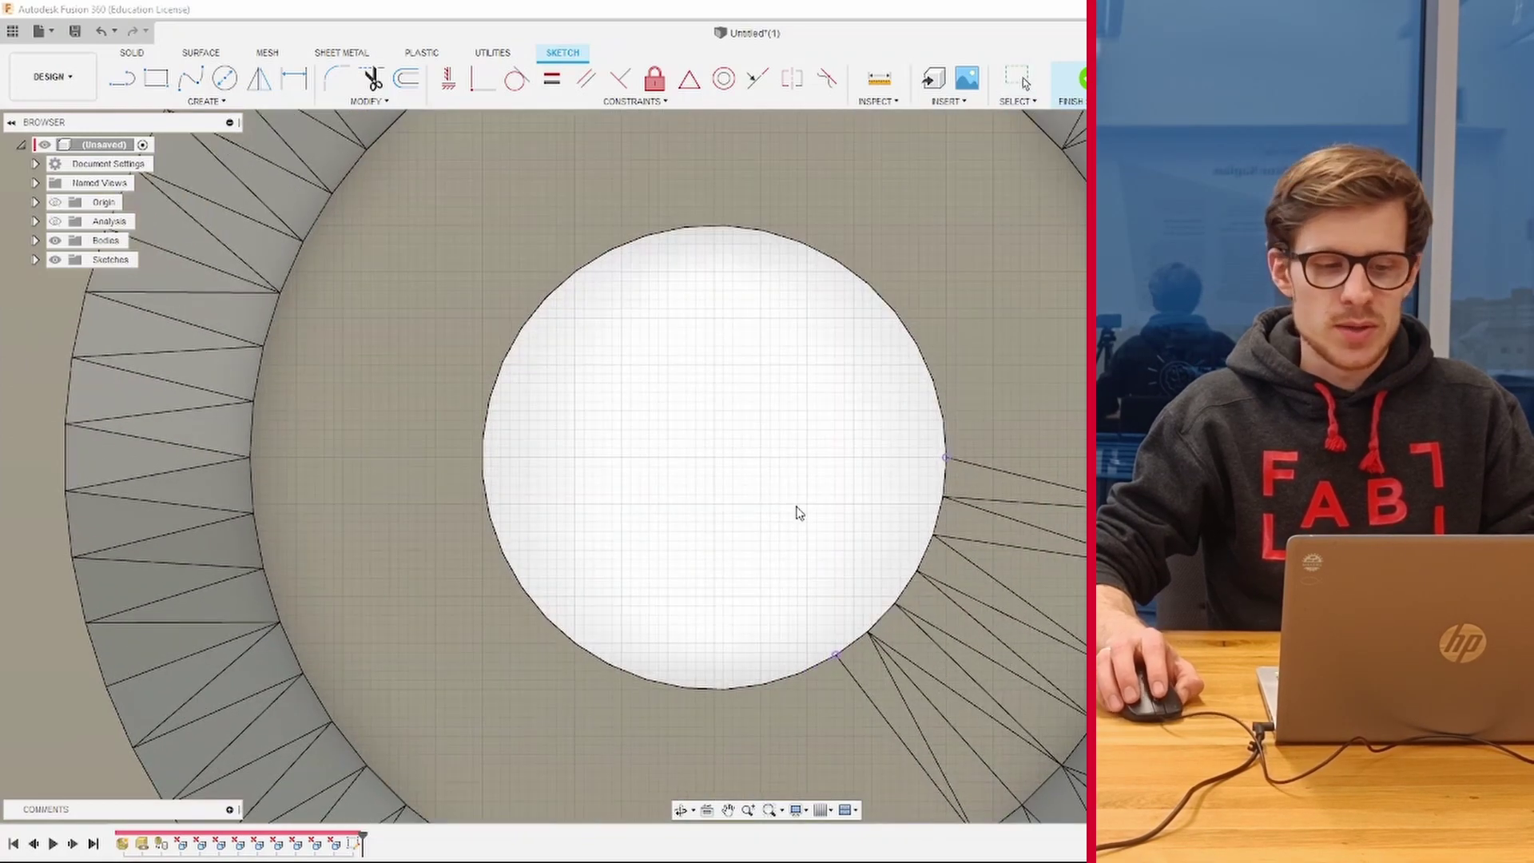
scroll(719, 515, up, 1)
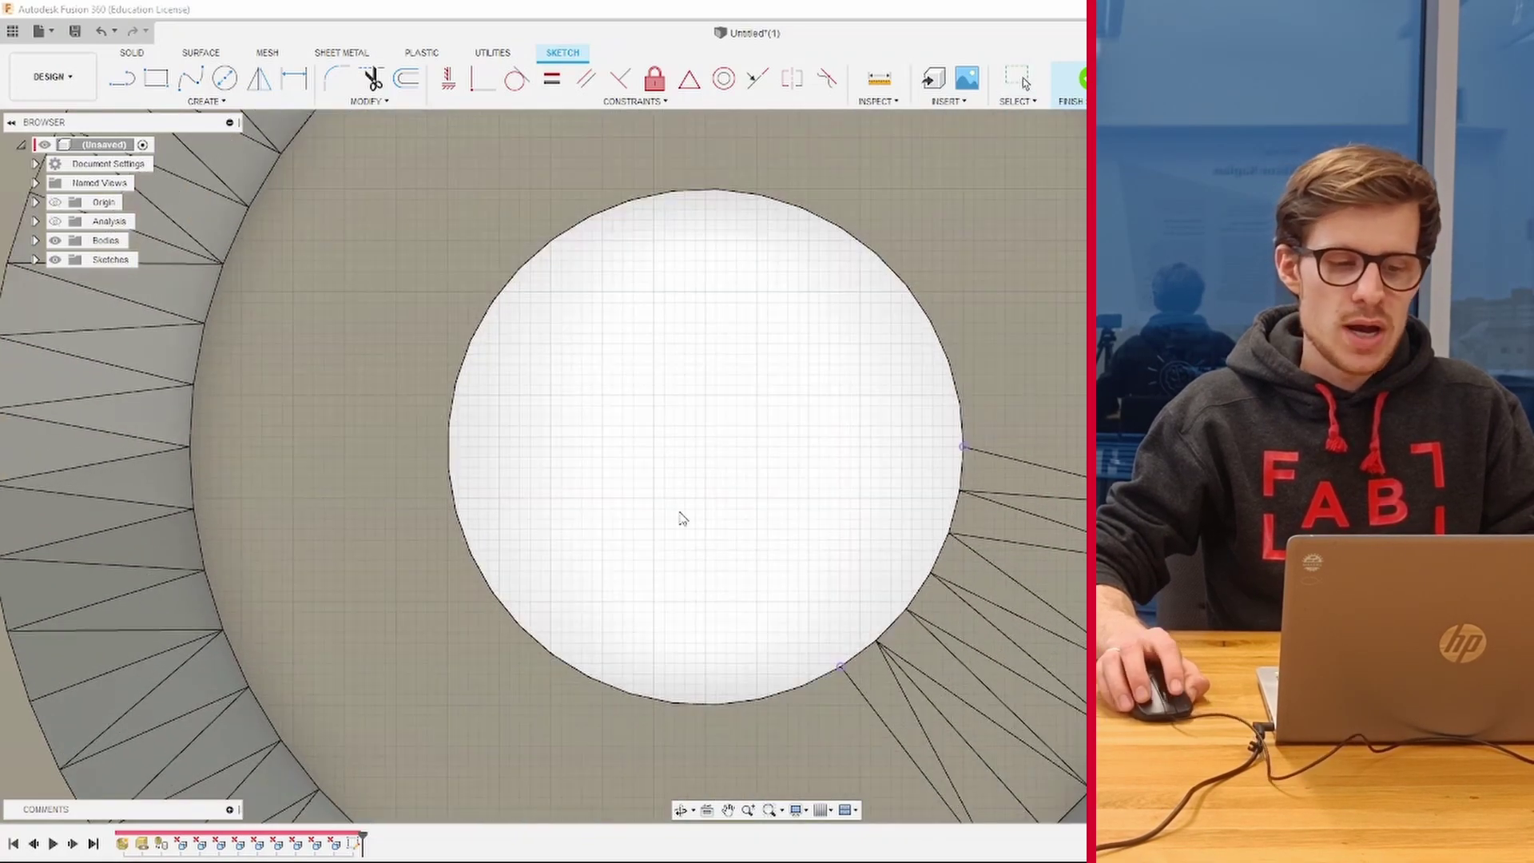
click(448, 475)
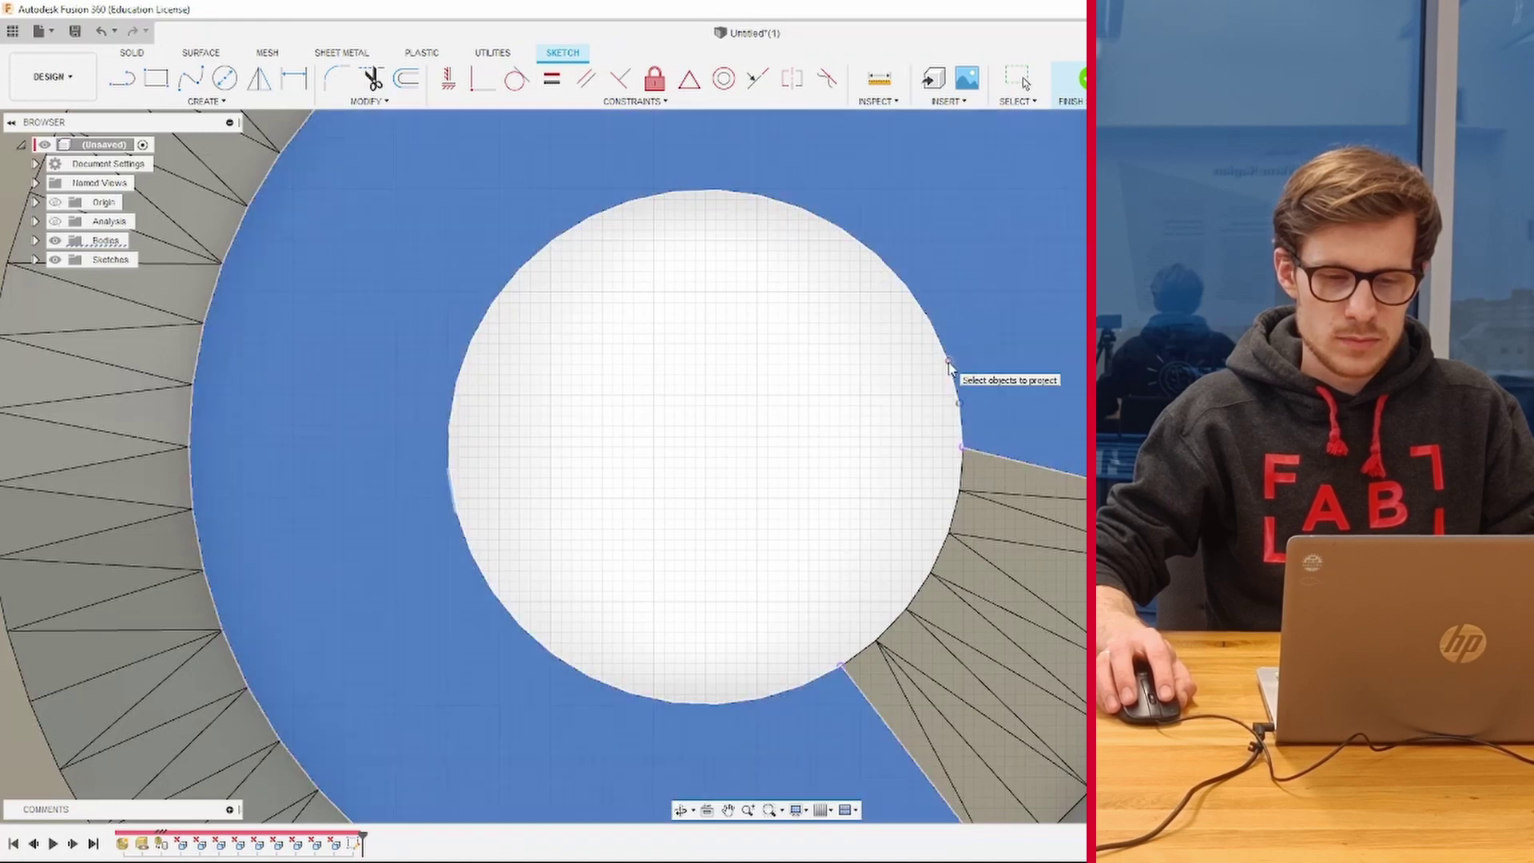
key(Escape)
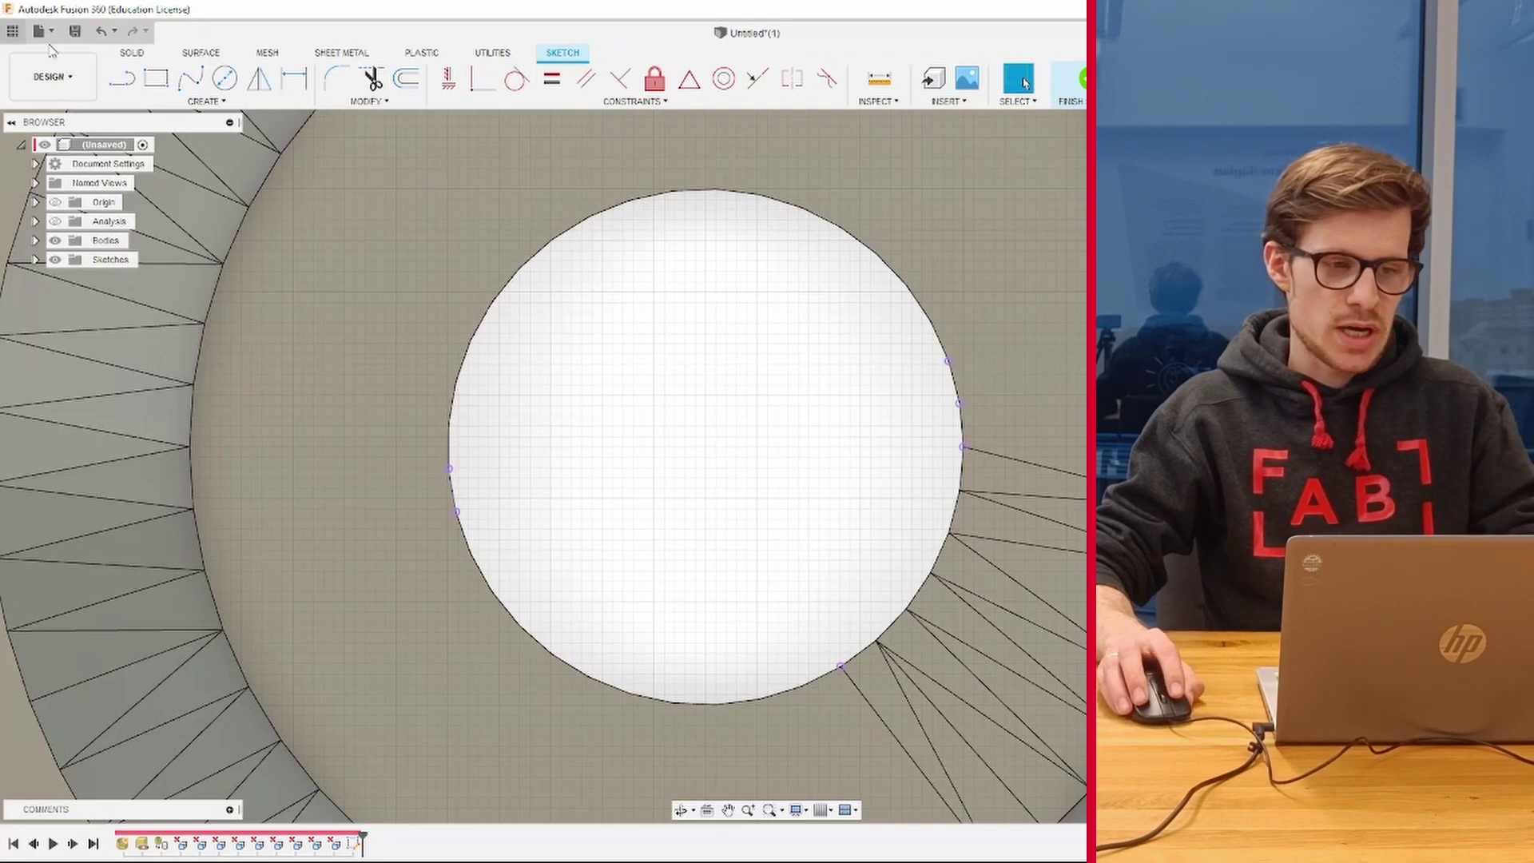
- Draw a line spanning the hole from its left edge to its right edge
click(114, 80)
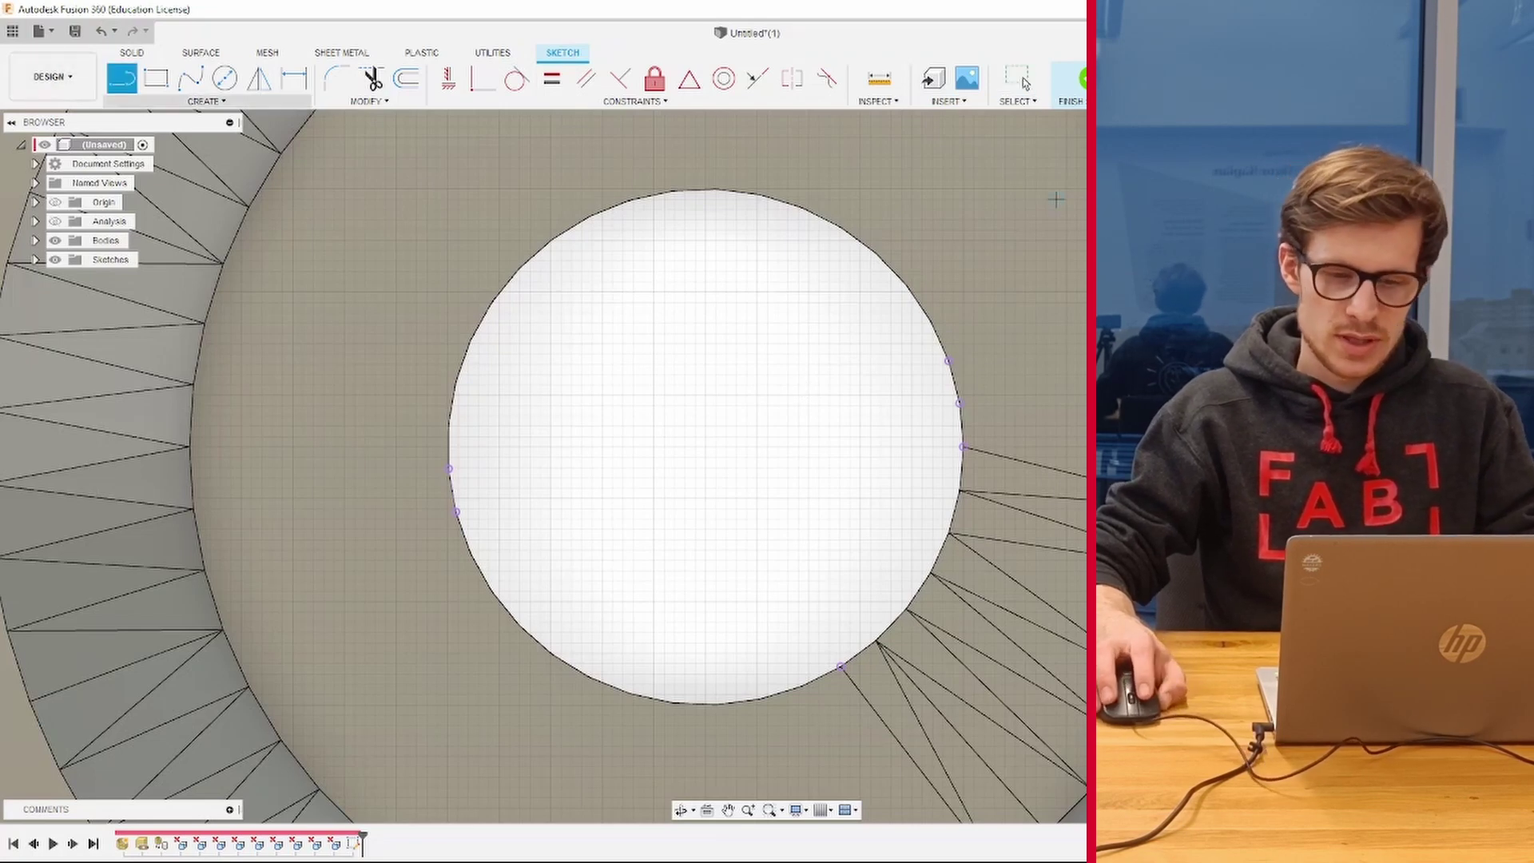
click(451, 490)
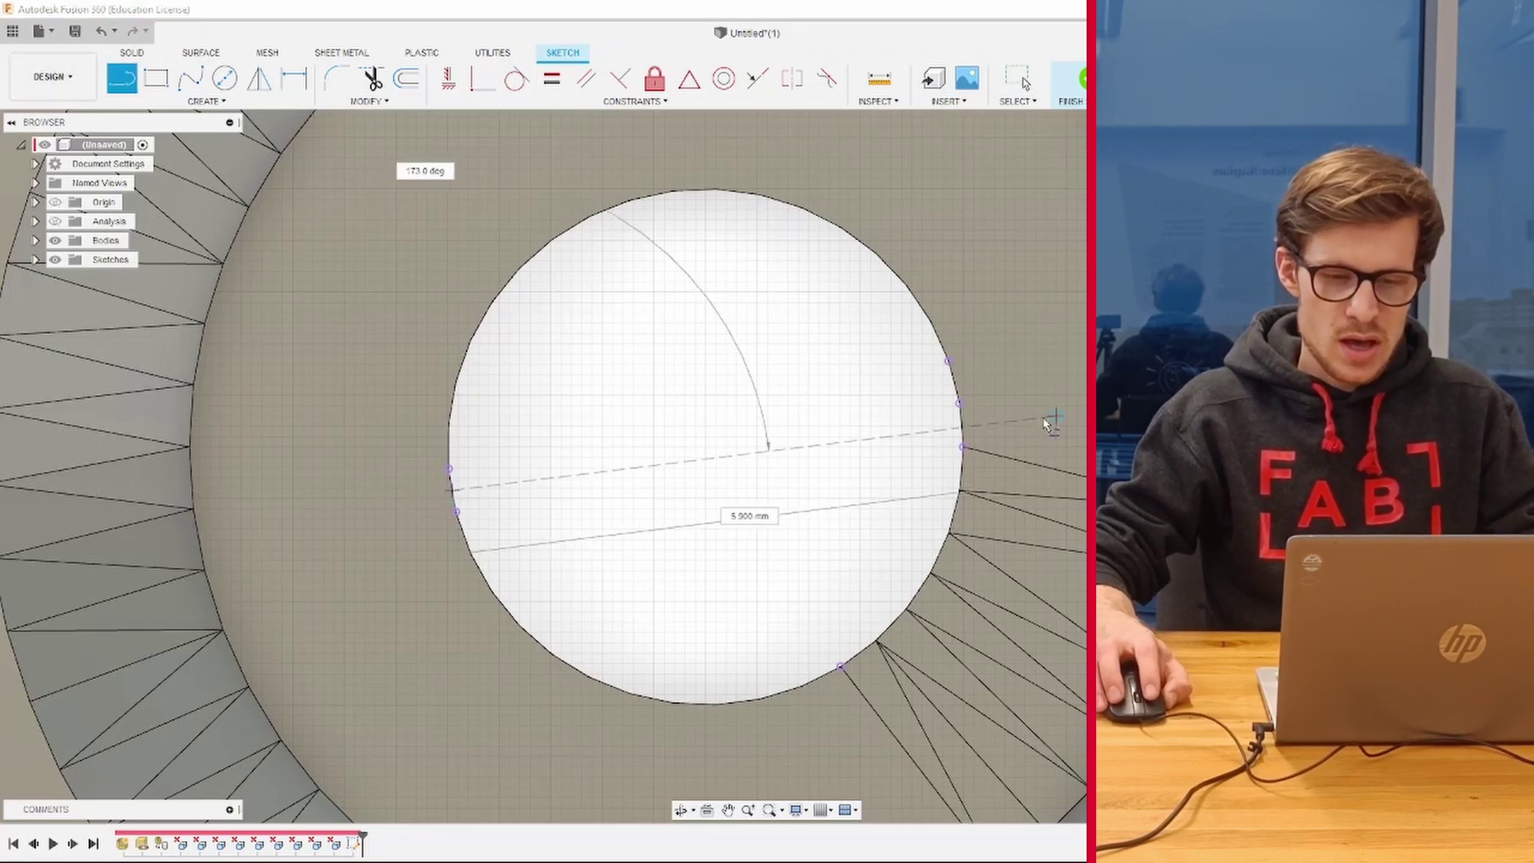
click(961, 404)
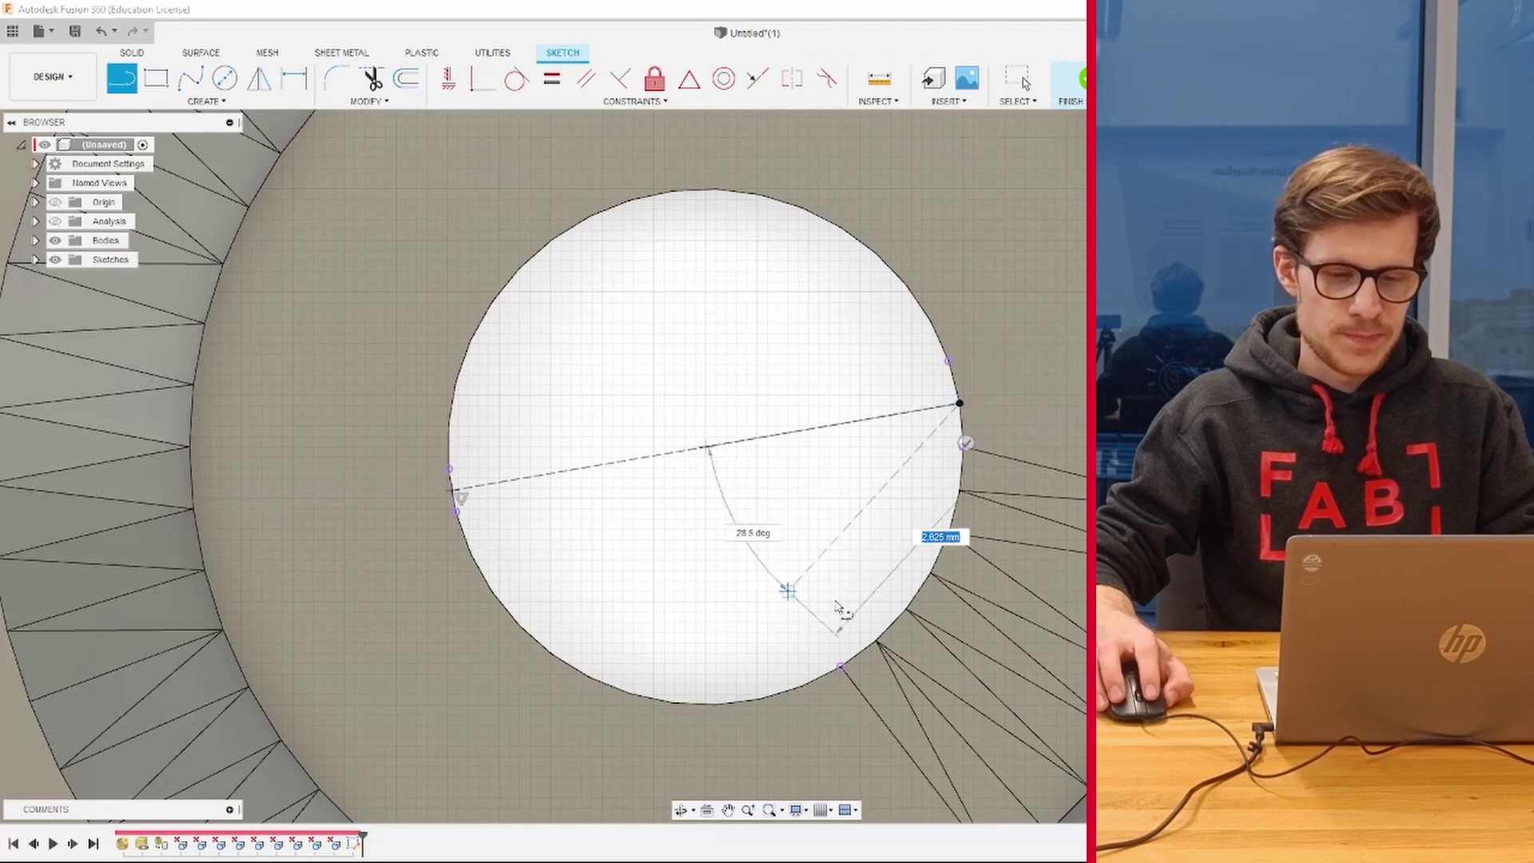
key(Escape)
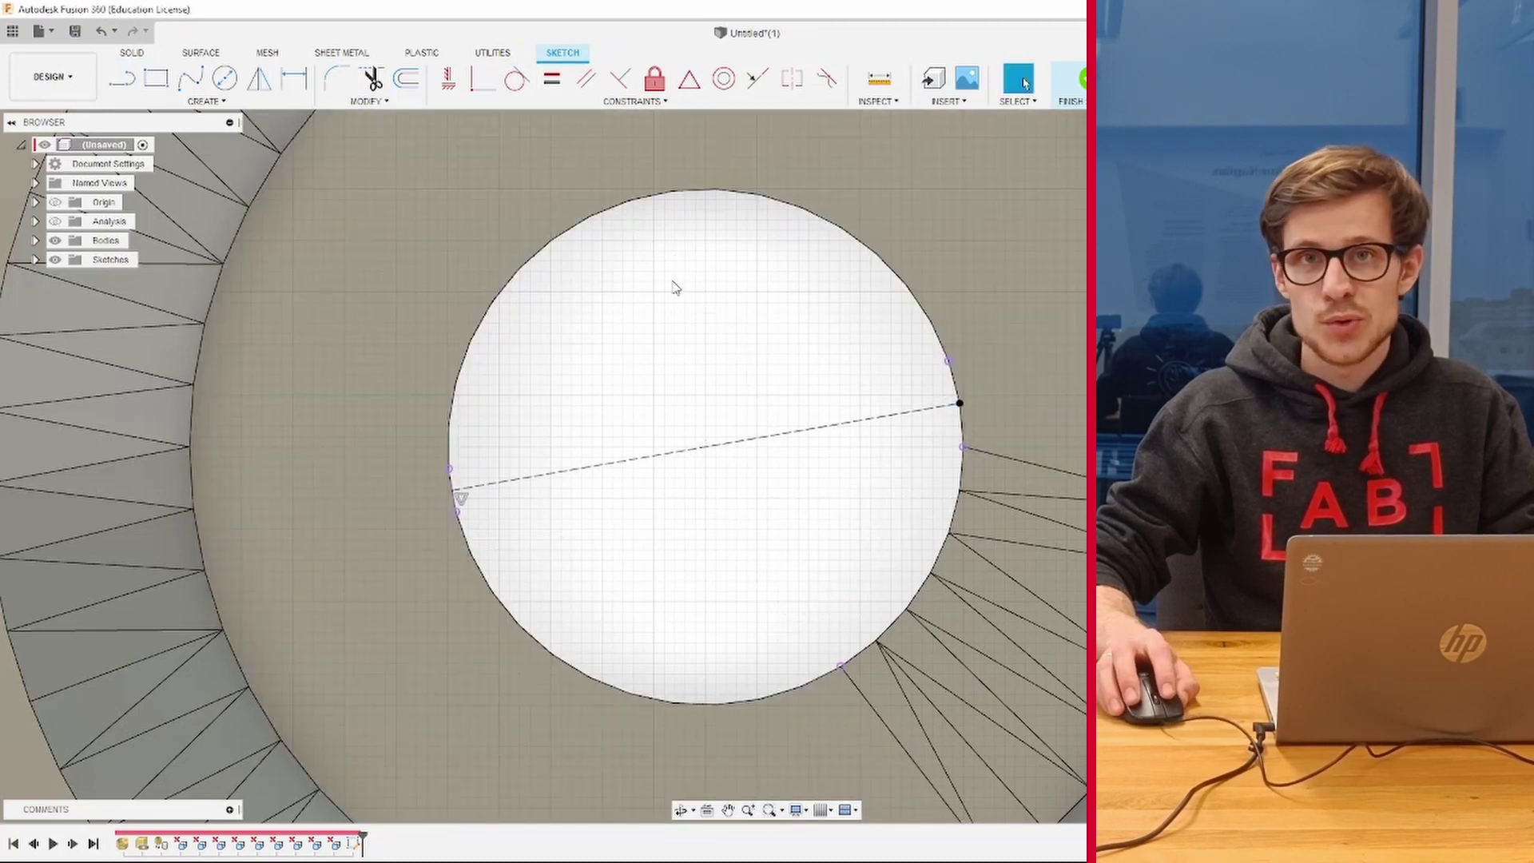
- Draw an 8 mm diameter circle centred on the line's midpoint
click(235, 86)
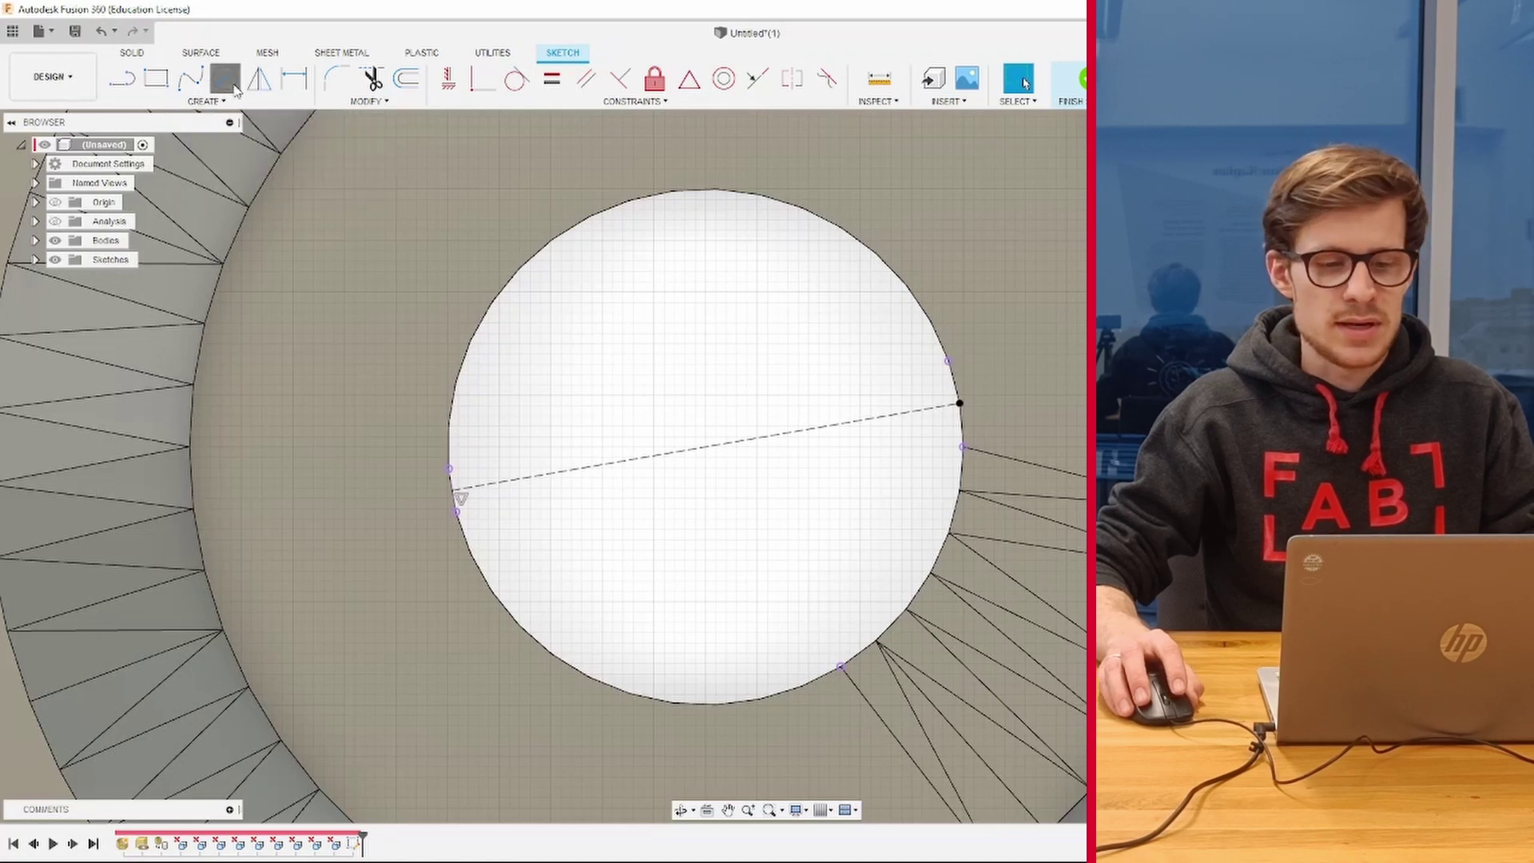
click(709, 447)
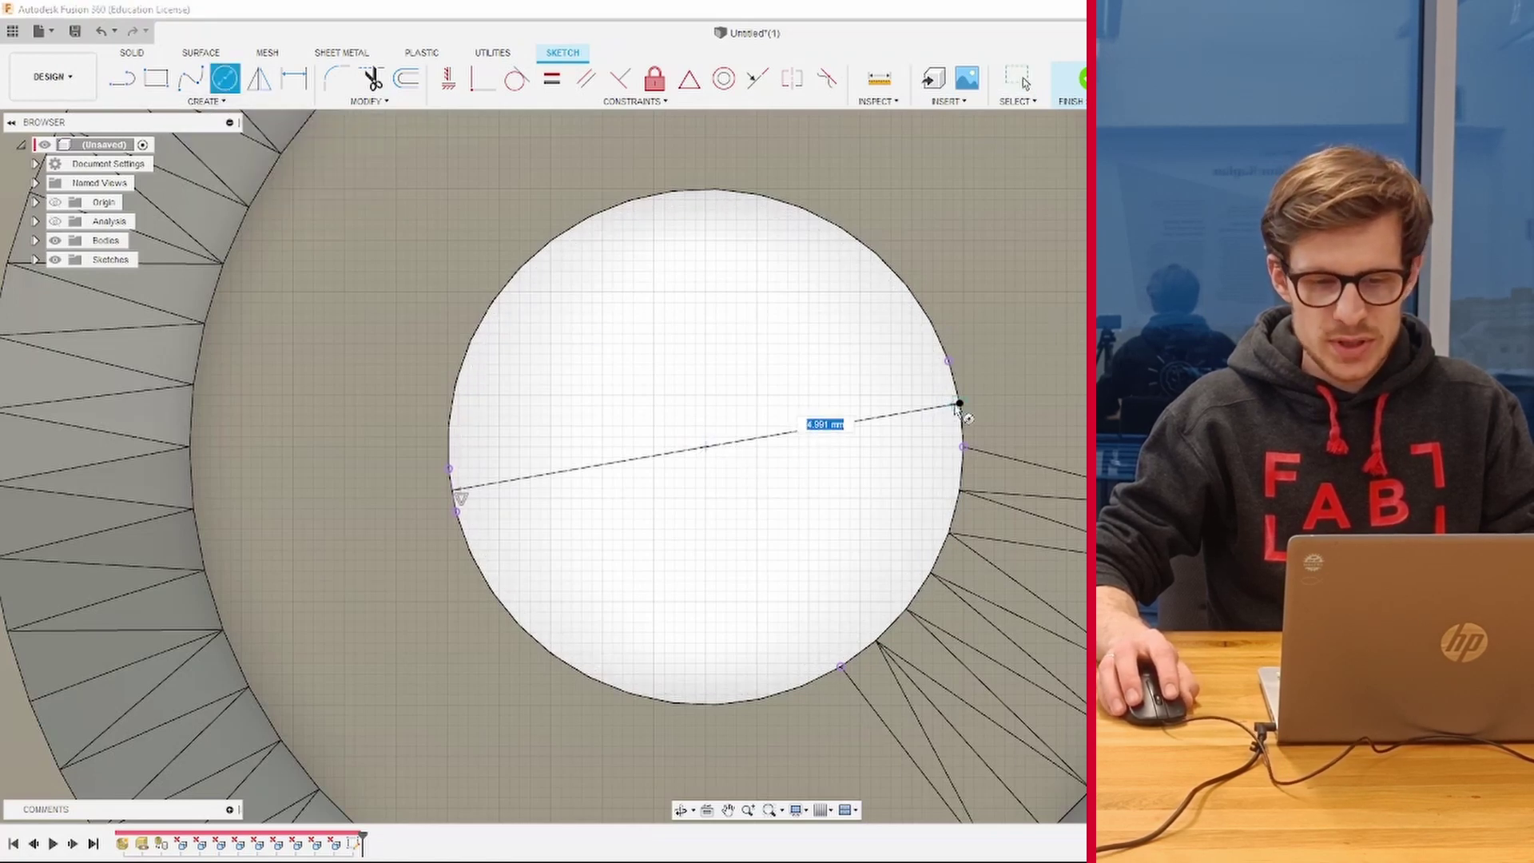
click(959, 405)
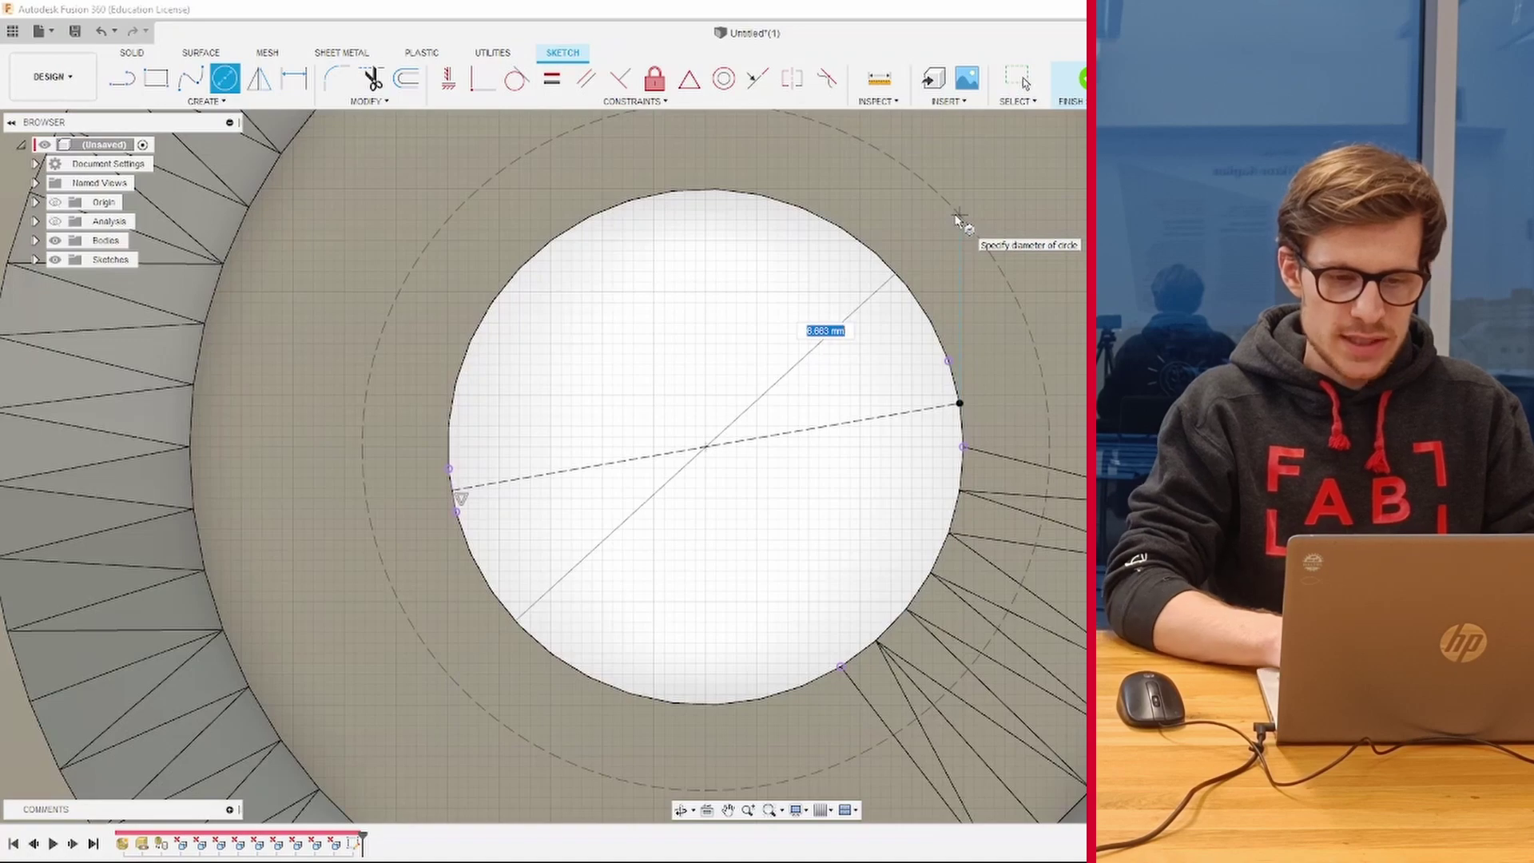
text(8)
key(Return)
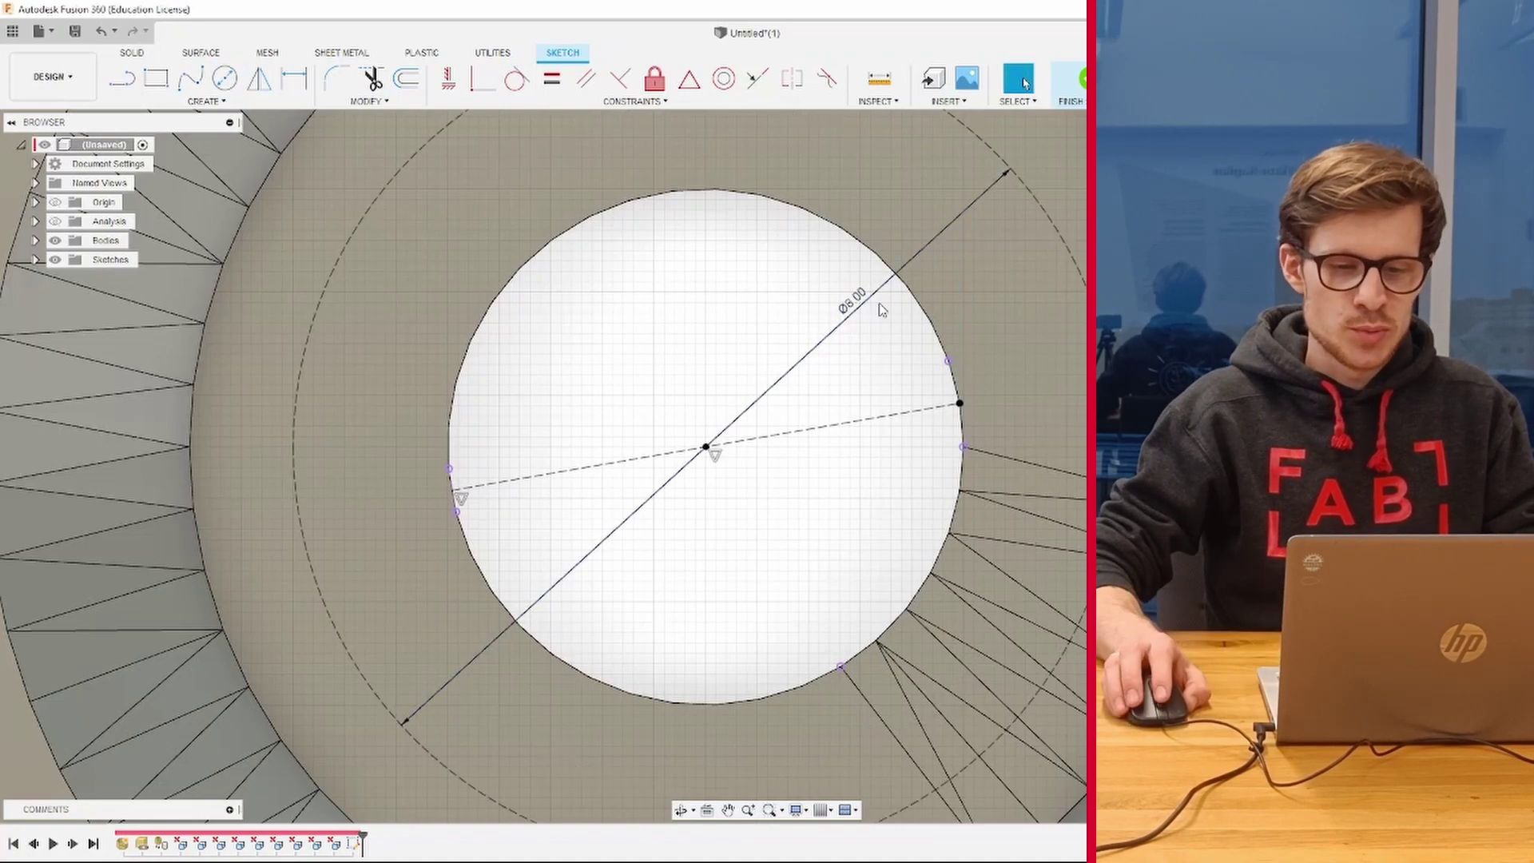
scroll(882, 308, down, 3)
key(Escape)
- Select the 8 mm circle and finish the sketch
click(934, 186)
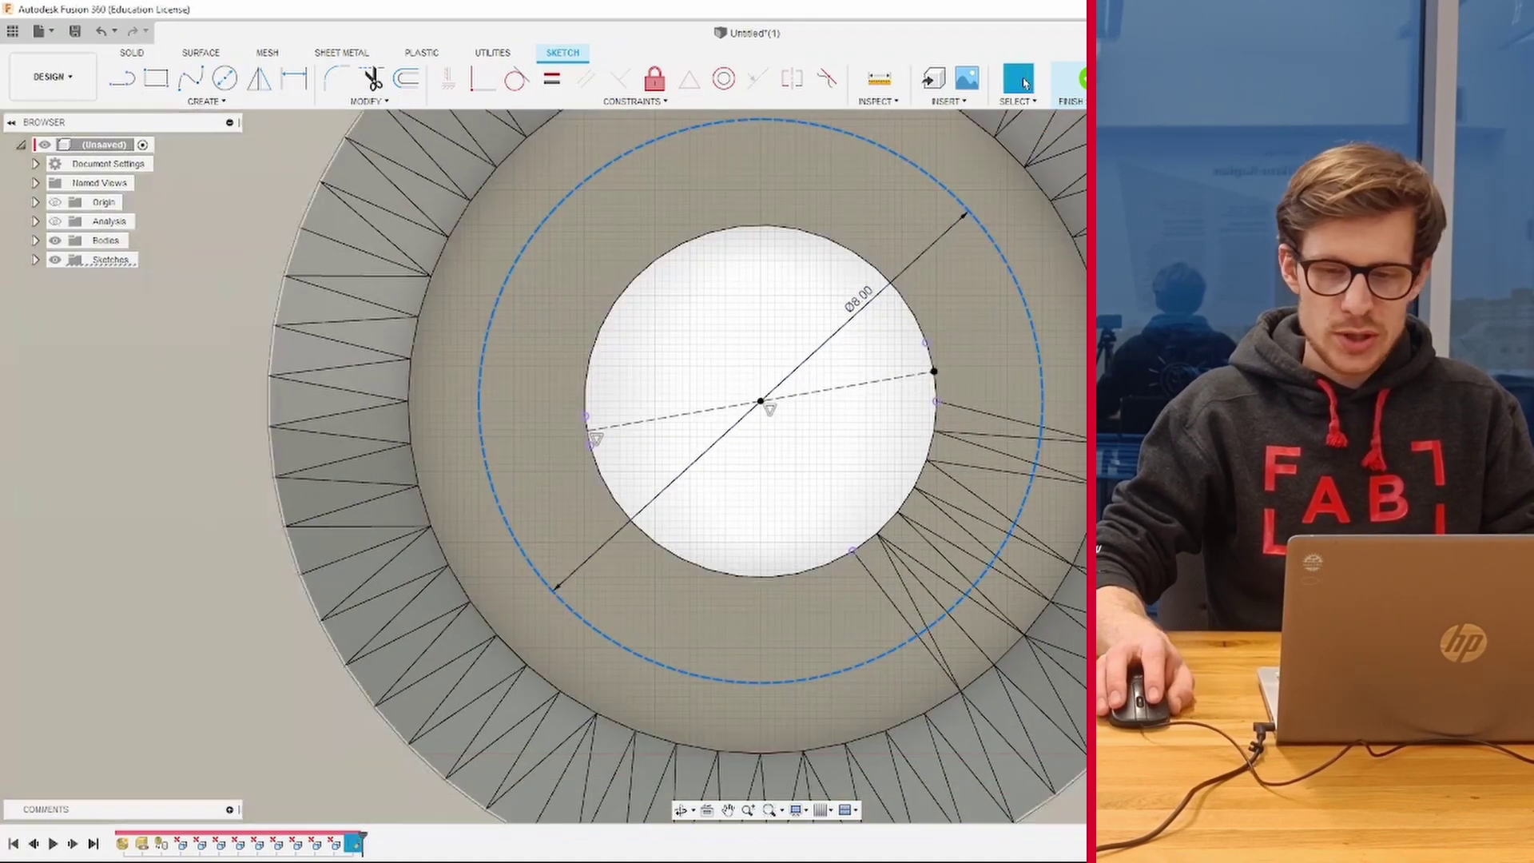
scroll(736, 366, down, 2)
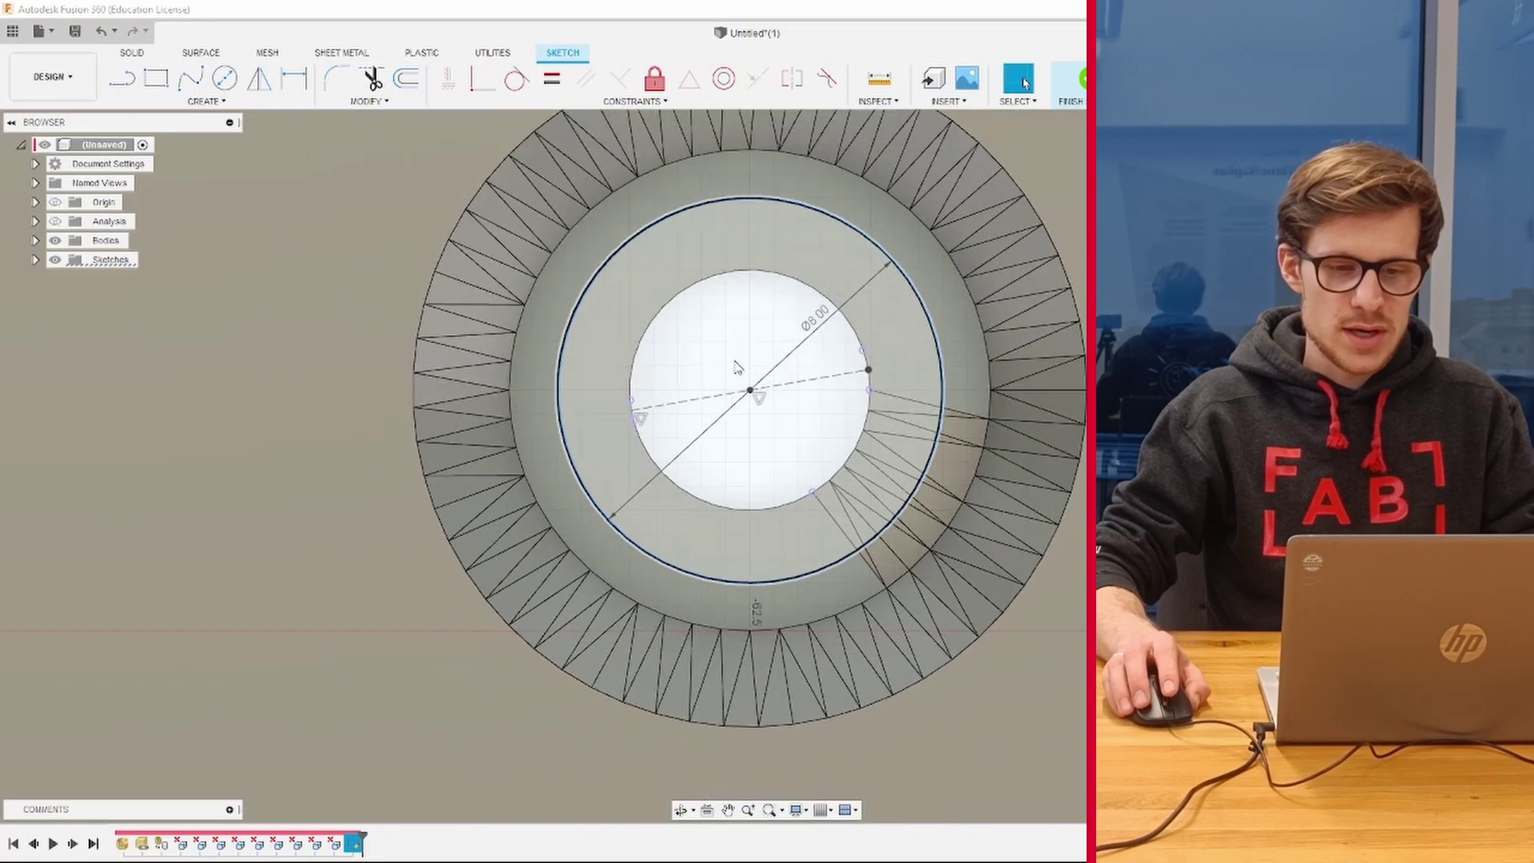
scroll(770, 354, up, 2)
scroll(687, 375, down, 2)
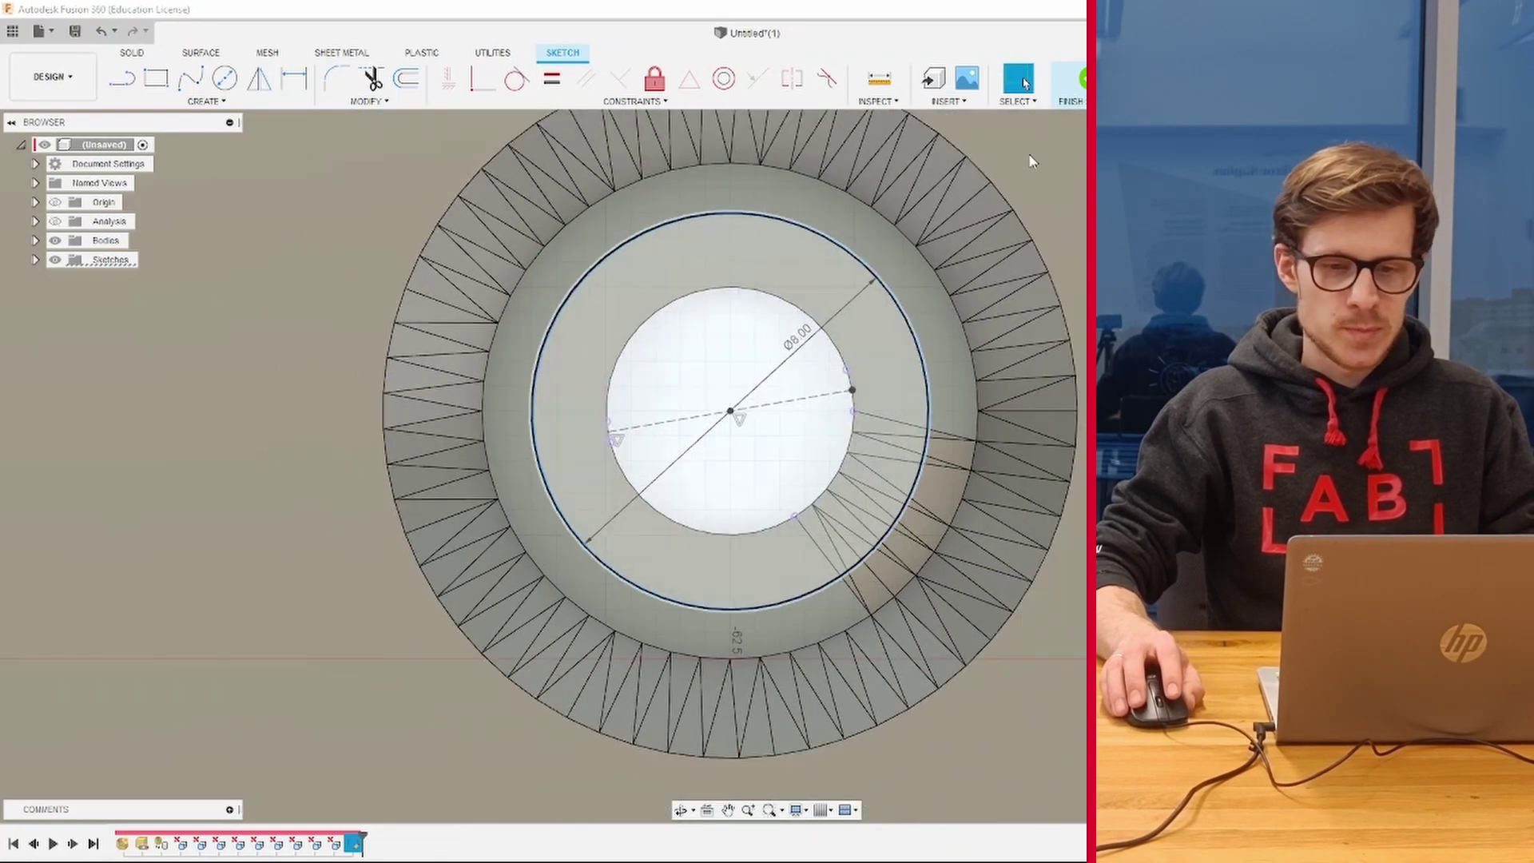
click(1025, 82)
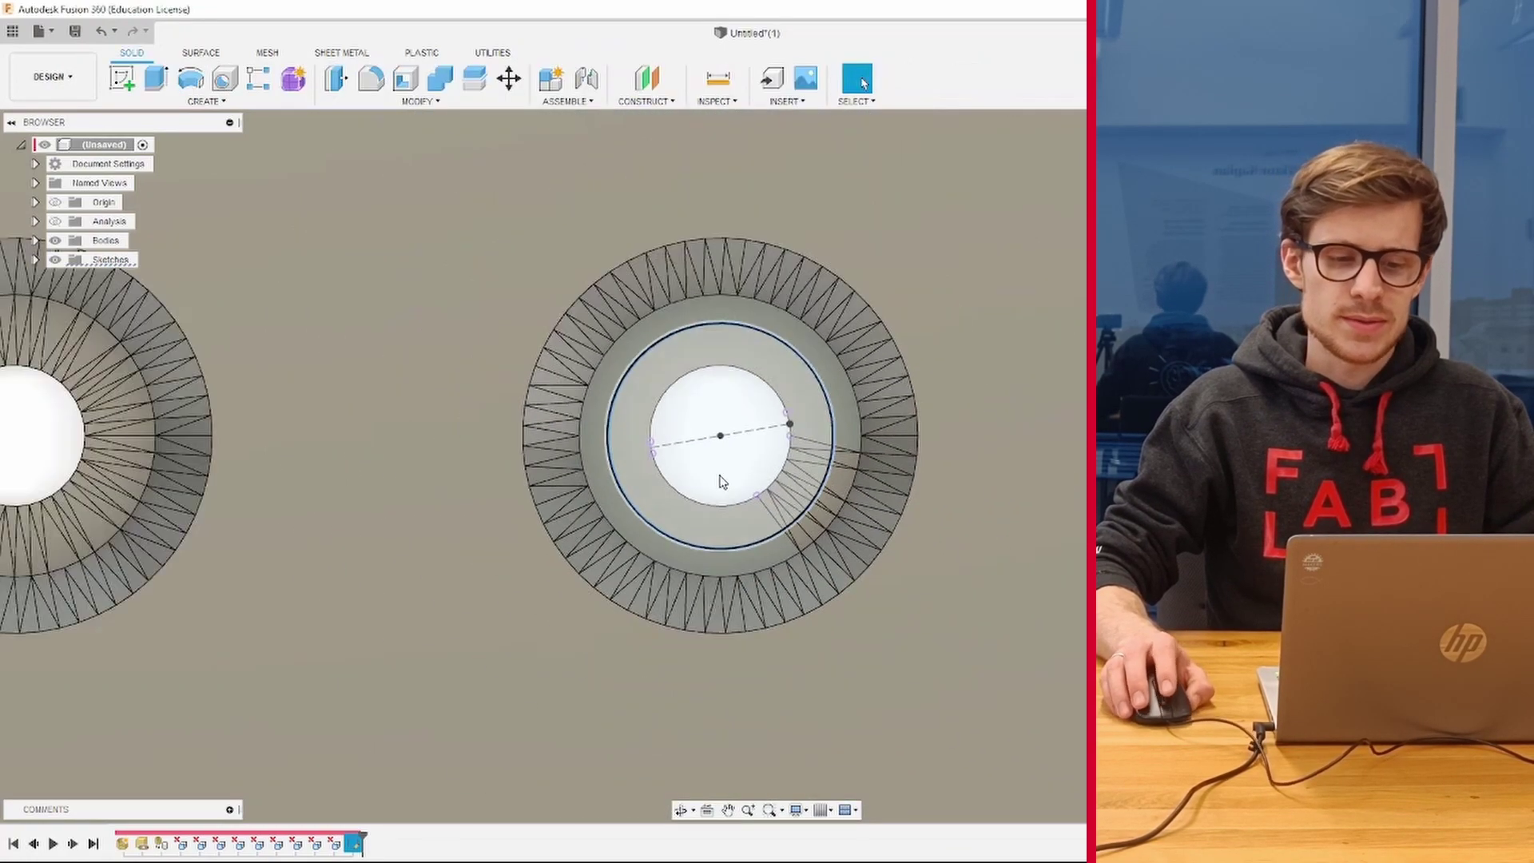
- Extrude the 8 mm circle as a -23 mm cut into the rightmost screwdriver hole
scroll(729, 498, up, 3)
key(e)
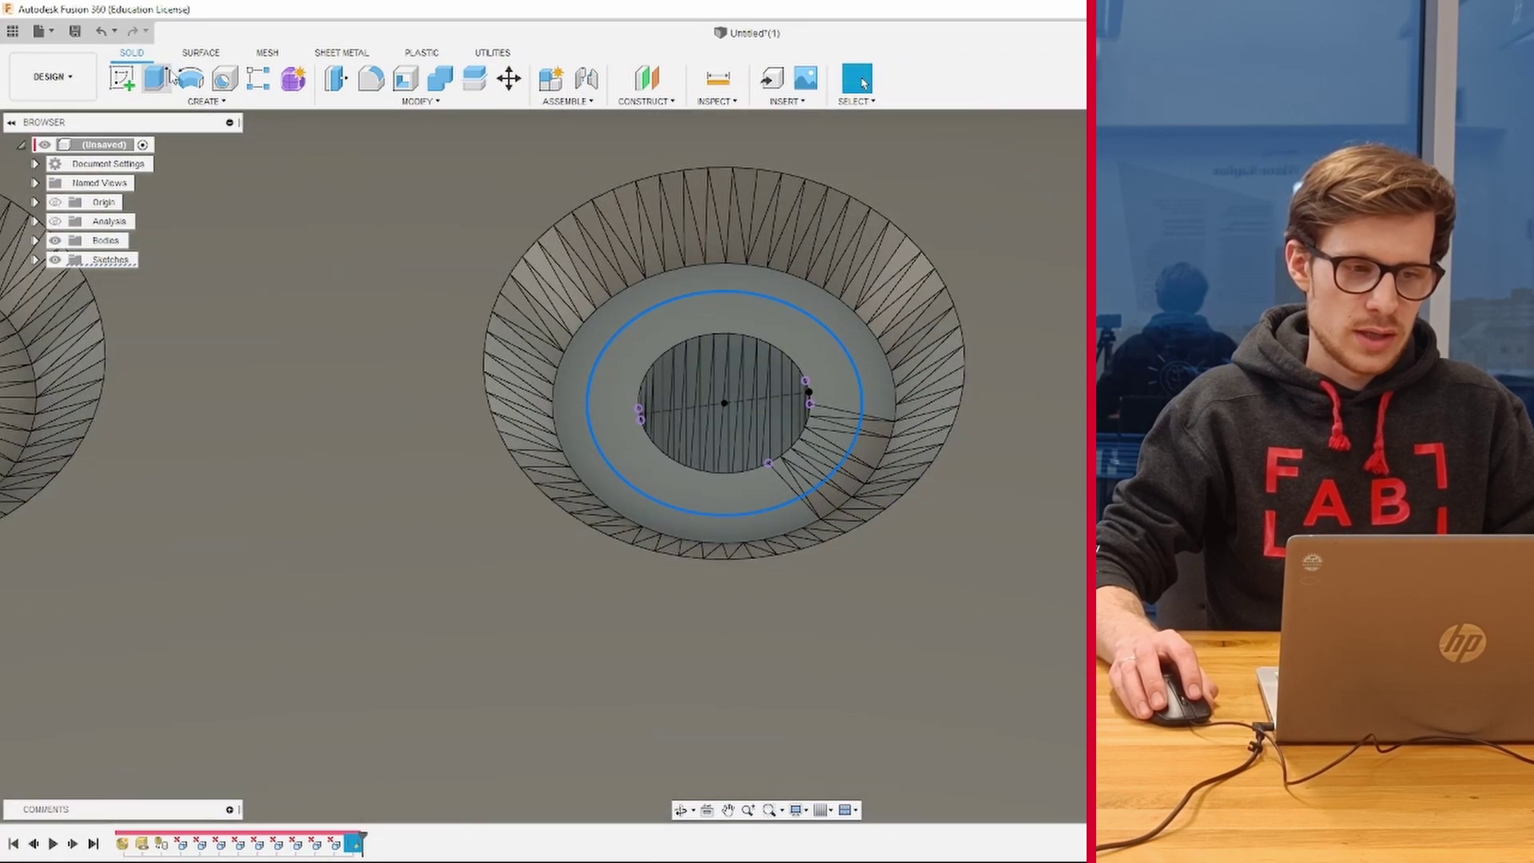
click(759, 414)
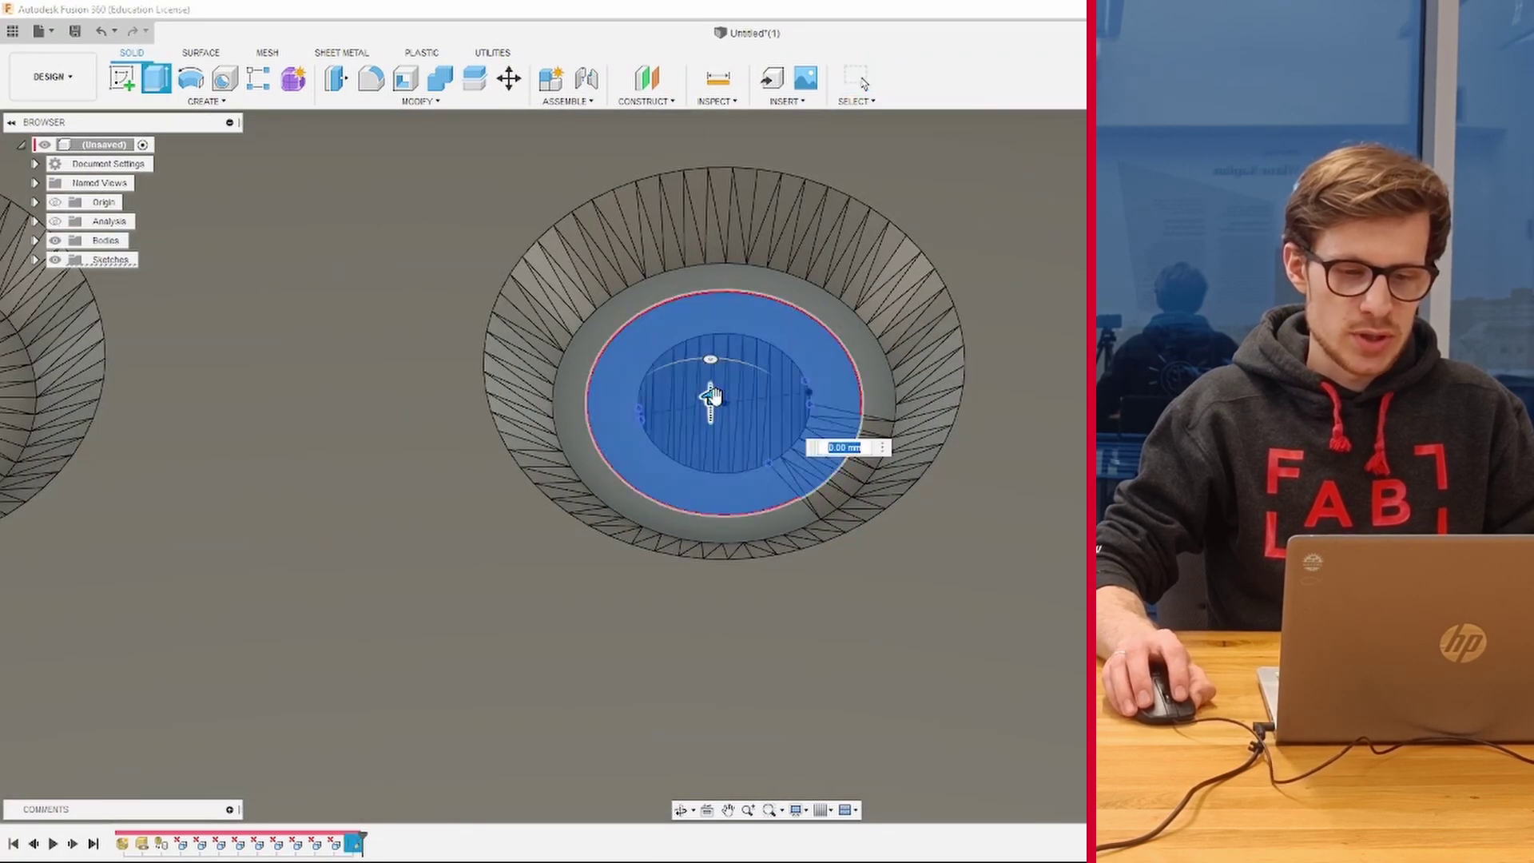
drag(717, 457, 712, 589)
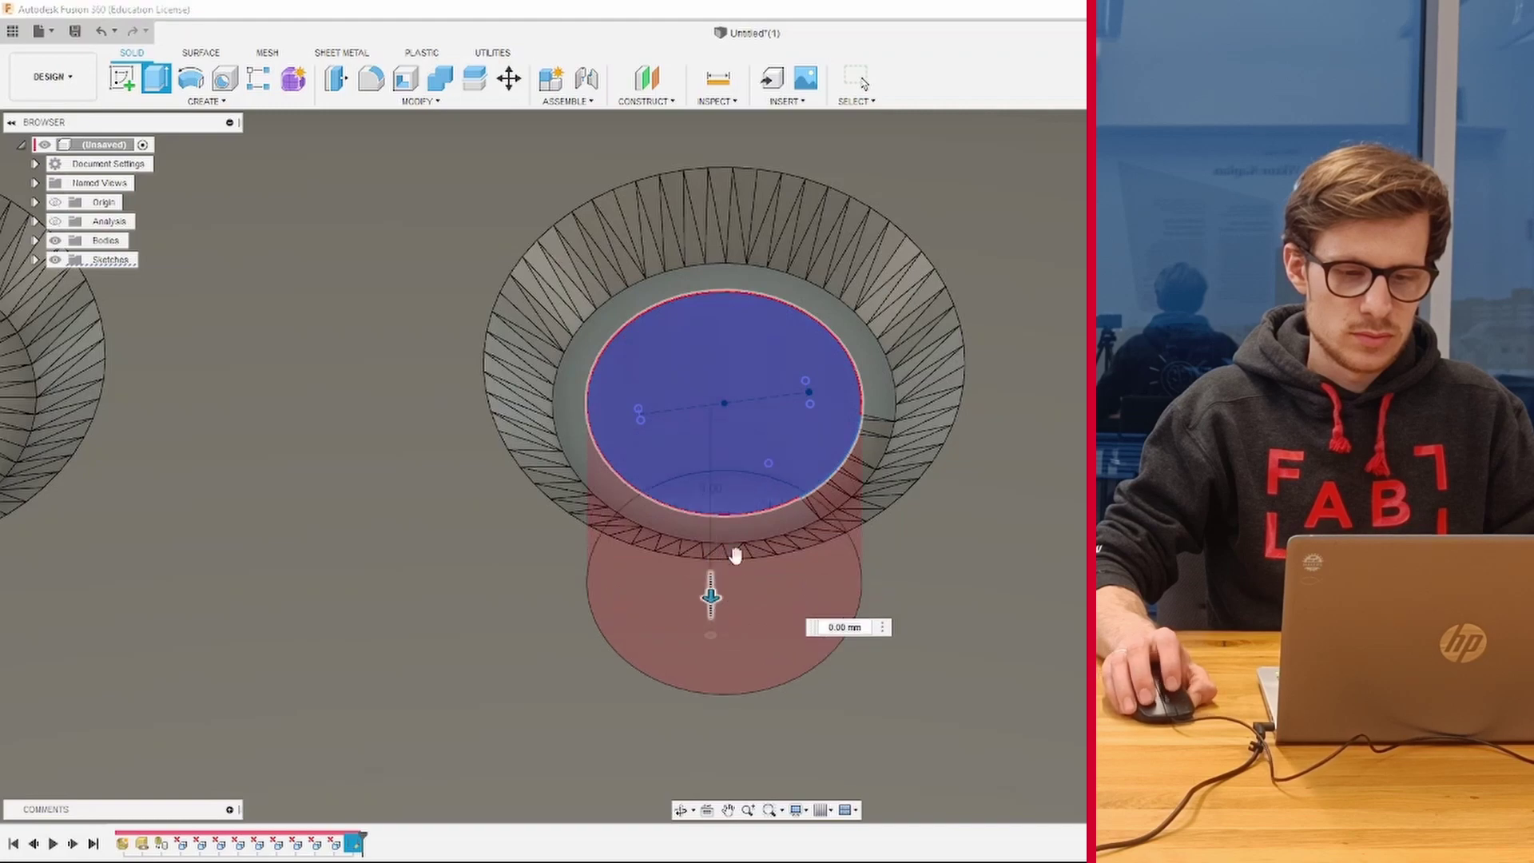
scroll(678, 268, down, 3)
scroll(678, 268, down, 3)
shift+middle_drag(689, 387, 689, 395)
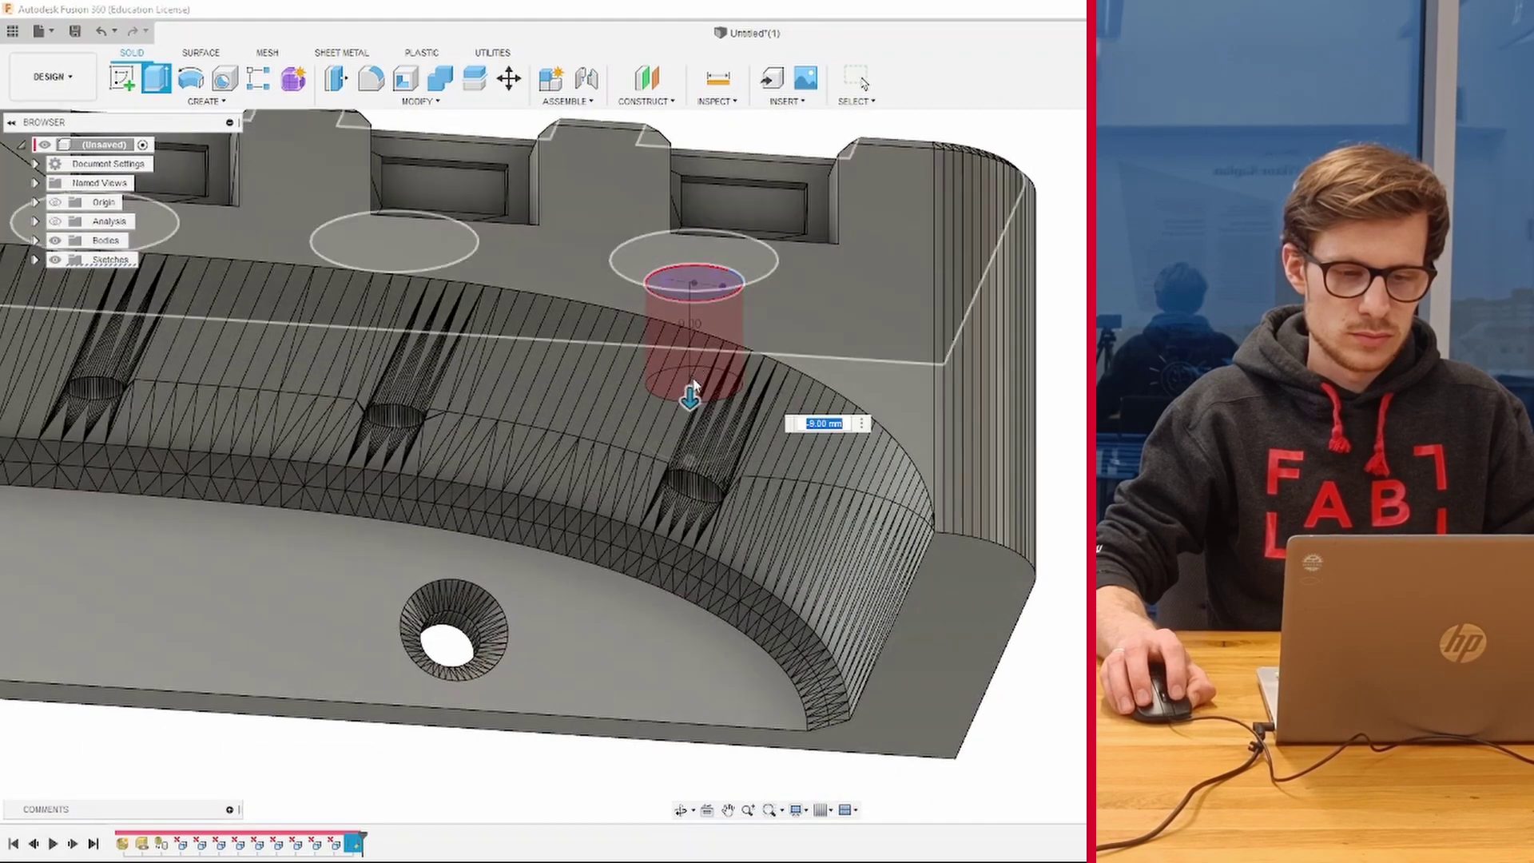
scroll(690, 398, up, 2)
mouse_move(690, 398)
mouse_down()
mouse_move(688, 537)
mouse_move(750, 537)
mouse_up()
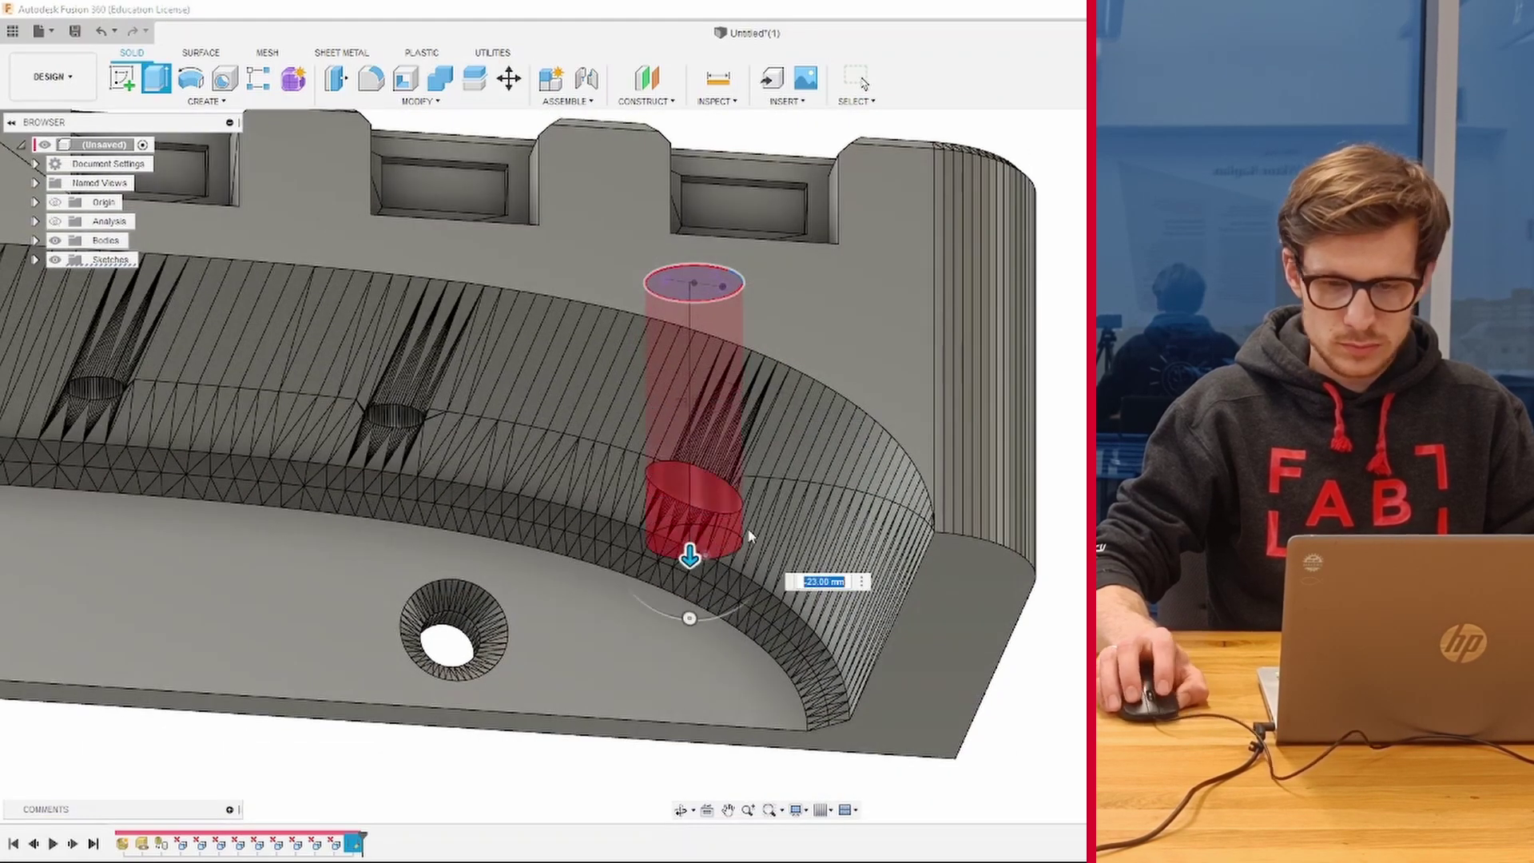
key(Return)
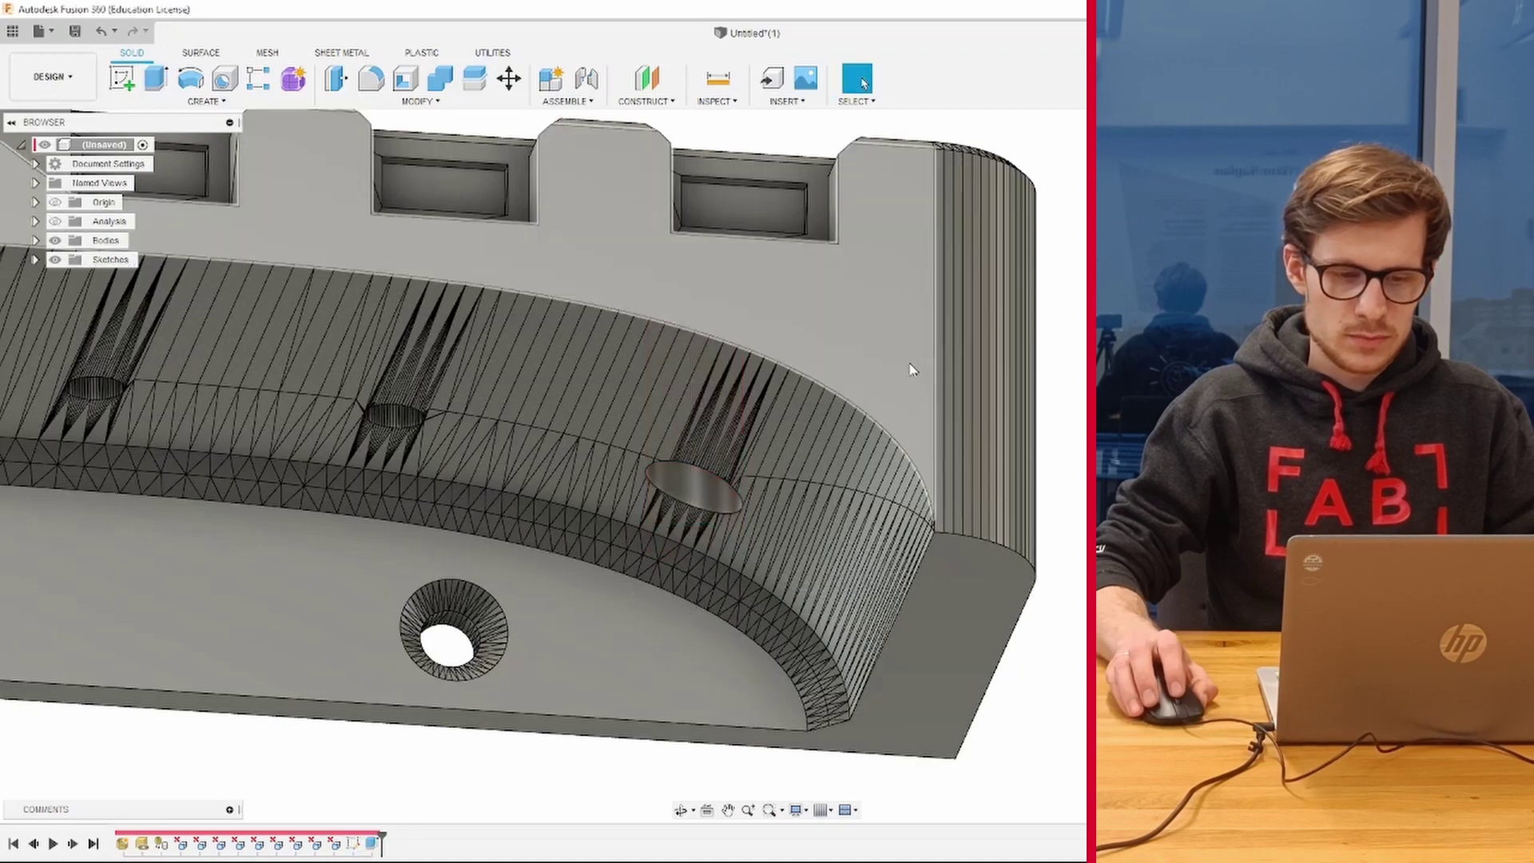
scroll(911, 366, down, 3)
mouse_move(911, 366)
shift+middle_down()
mouse_move(1066, 365)
mouse_move(868, 529)
shift+middle_up()
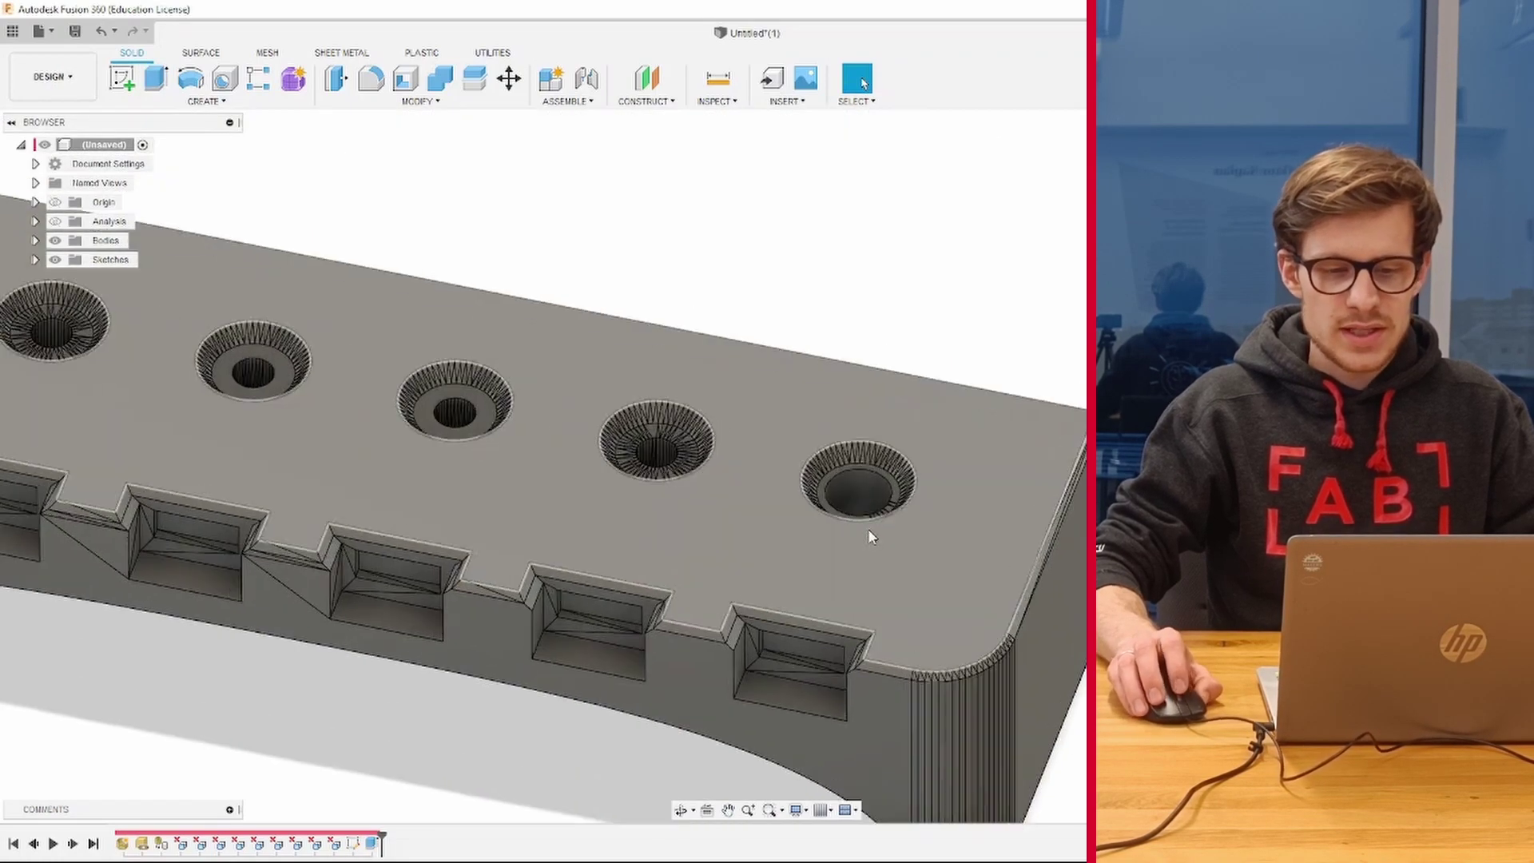
scroll(868, 529, up, 3)
scroll(863, 470, up, 2)
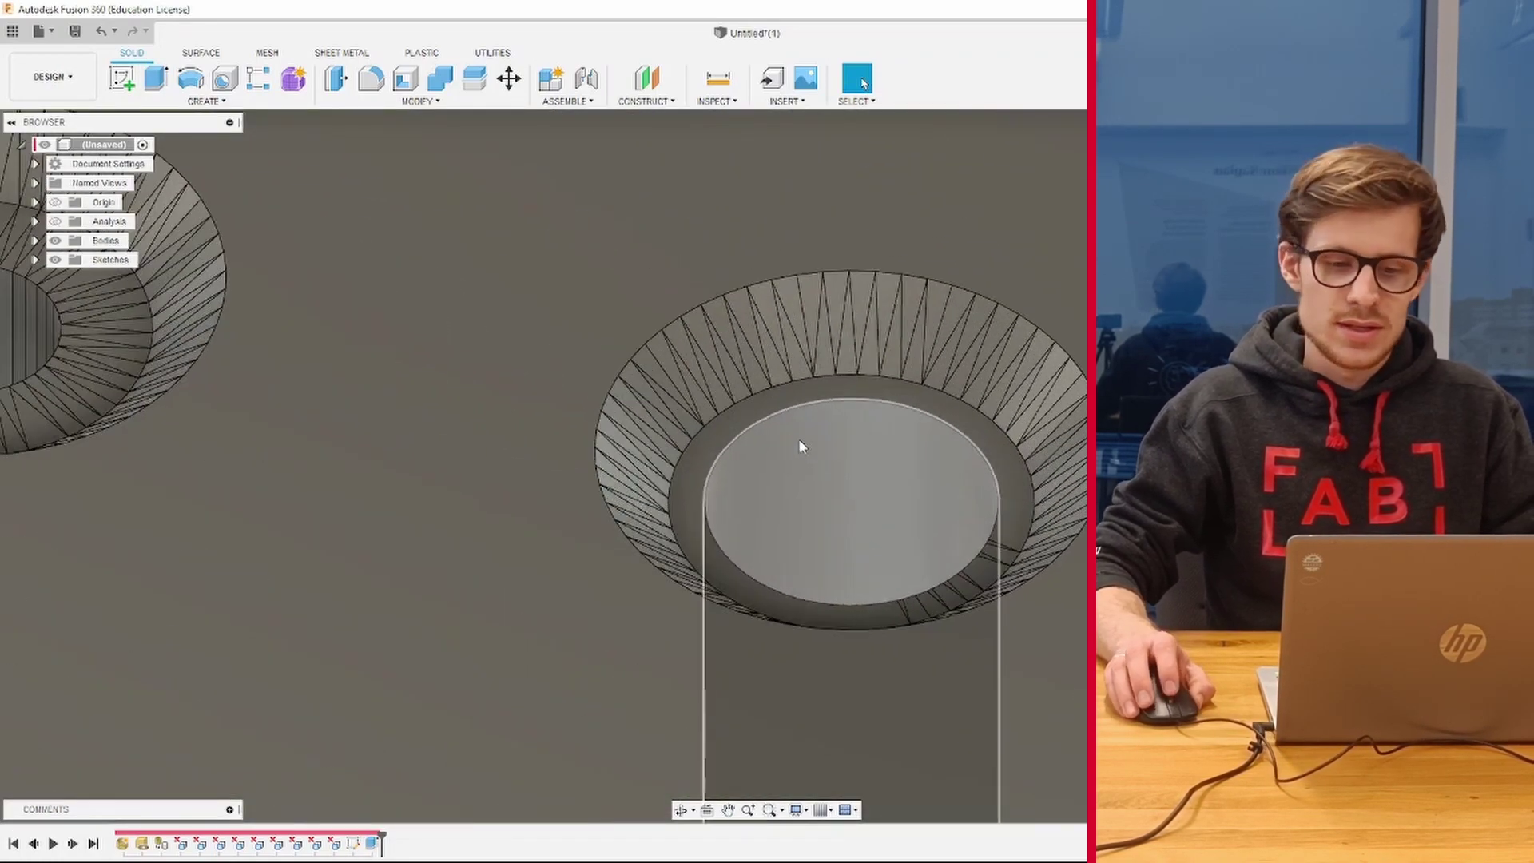
scroll(801, 438, down, 3)
scroll(827, 435, down, 3)
scroll(831, 416, down, 4)
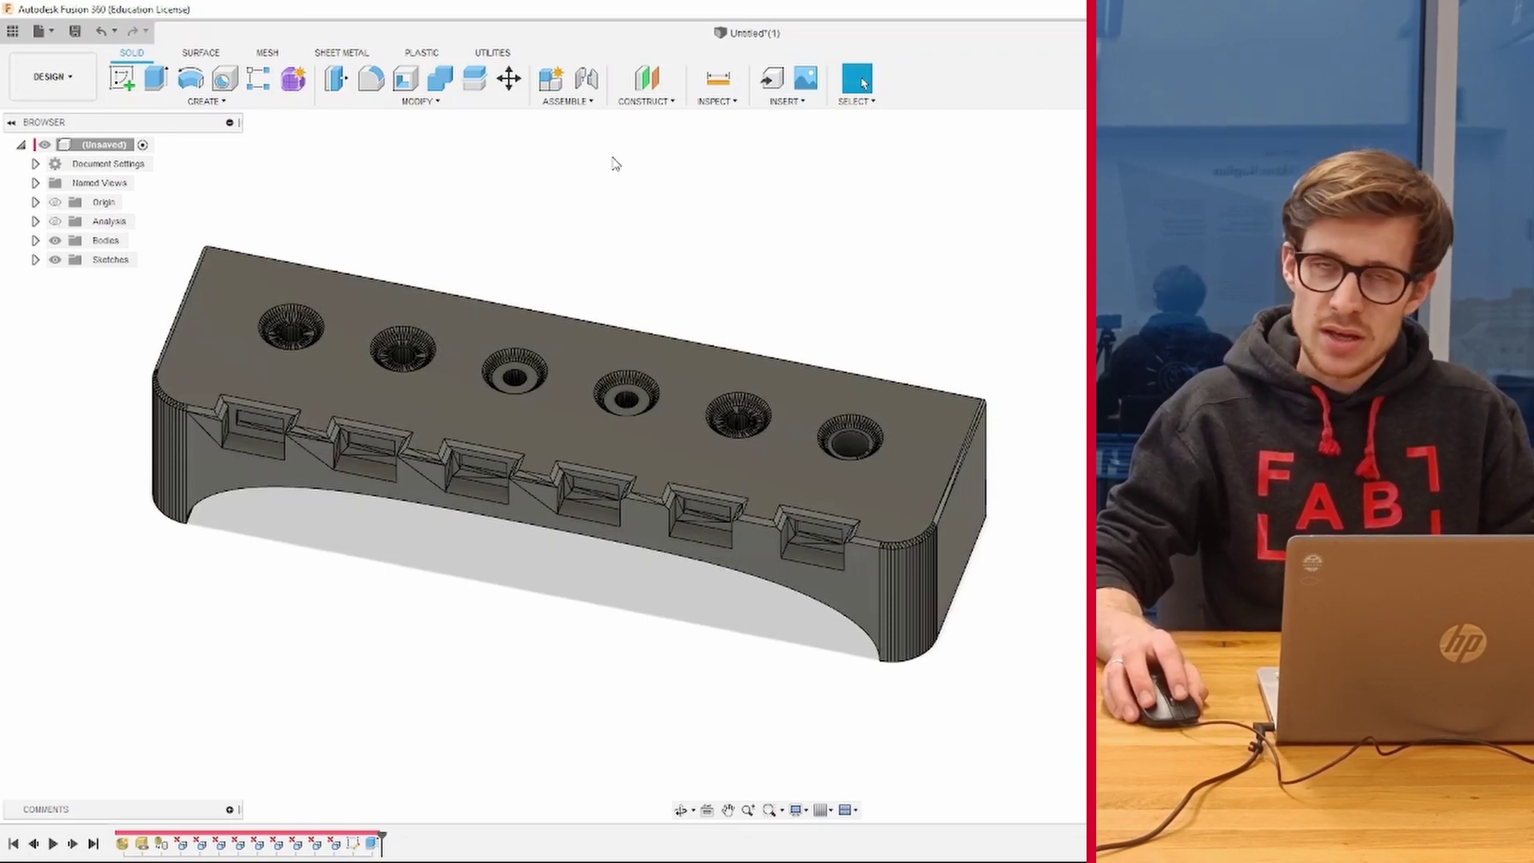
- Apply a Shell to the holder's top face with 1 mm thickness
click(411, 86)
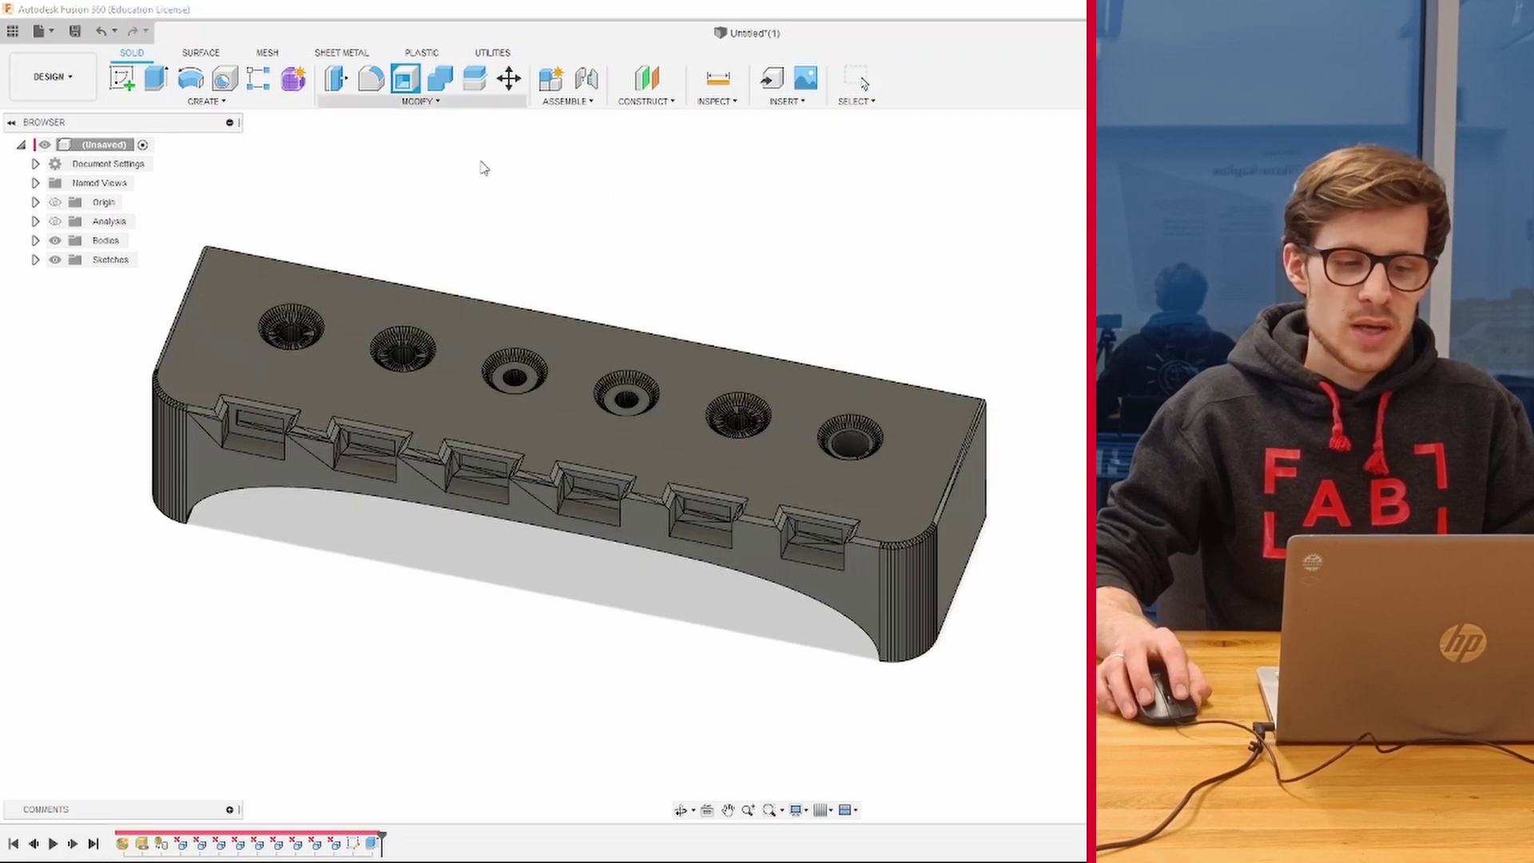
click(559, 339)
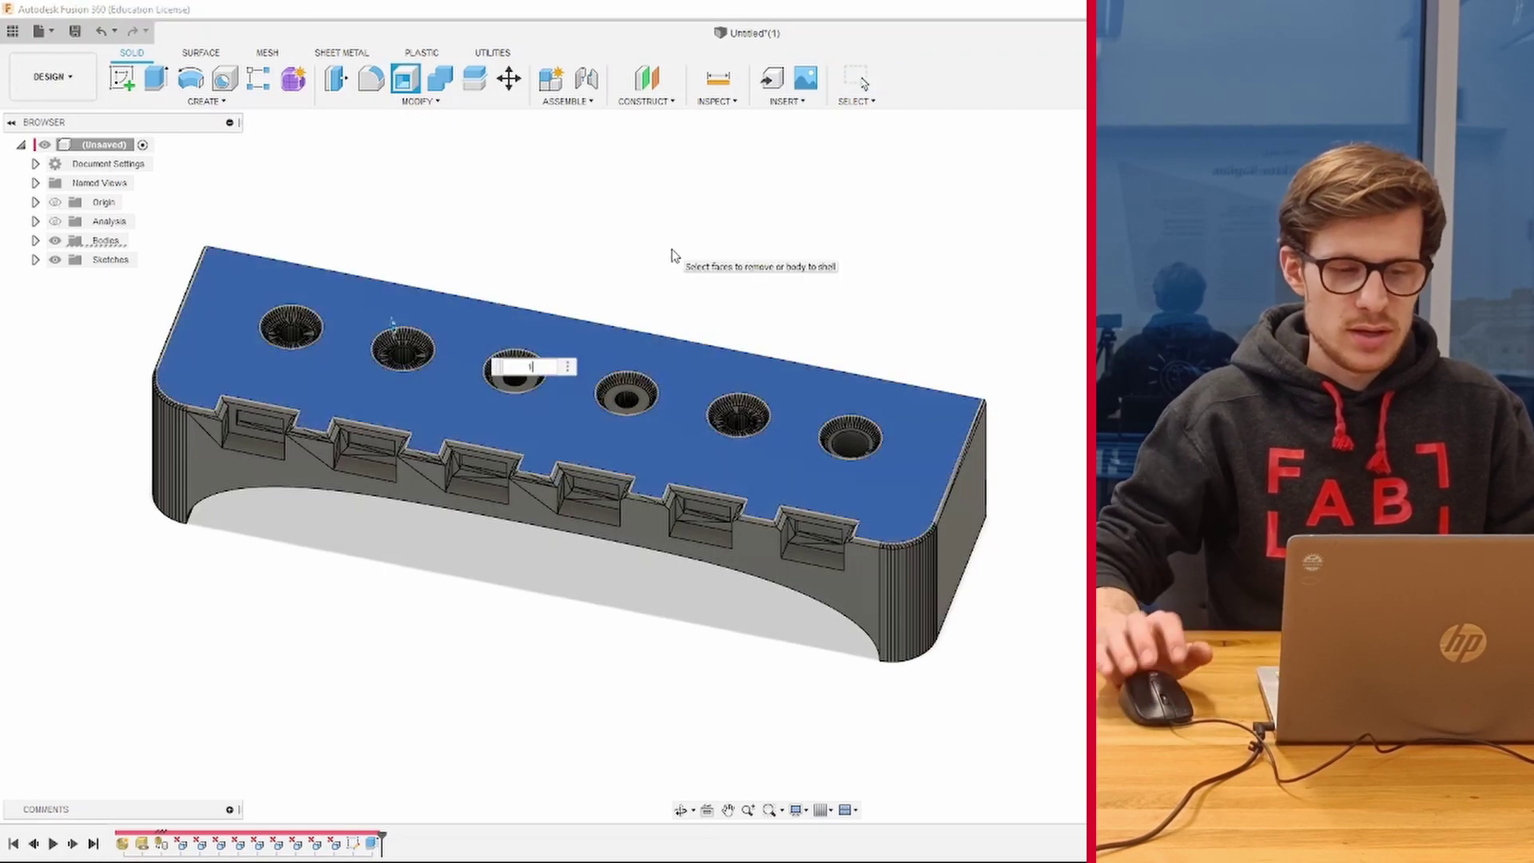
text(1)
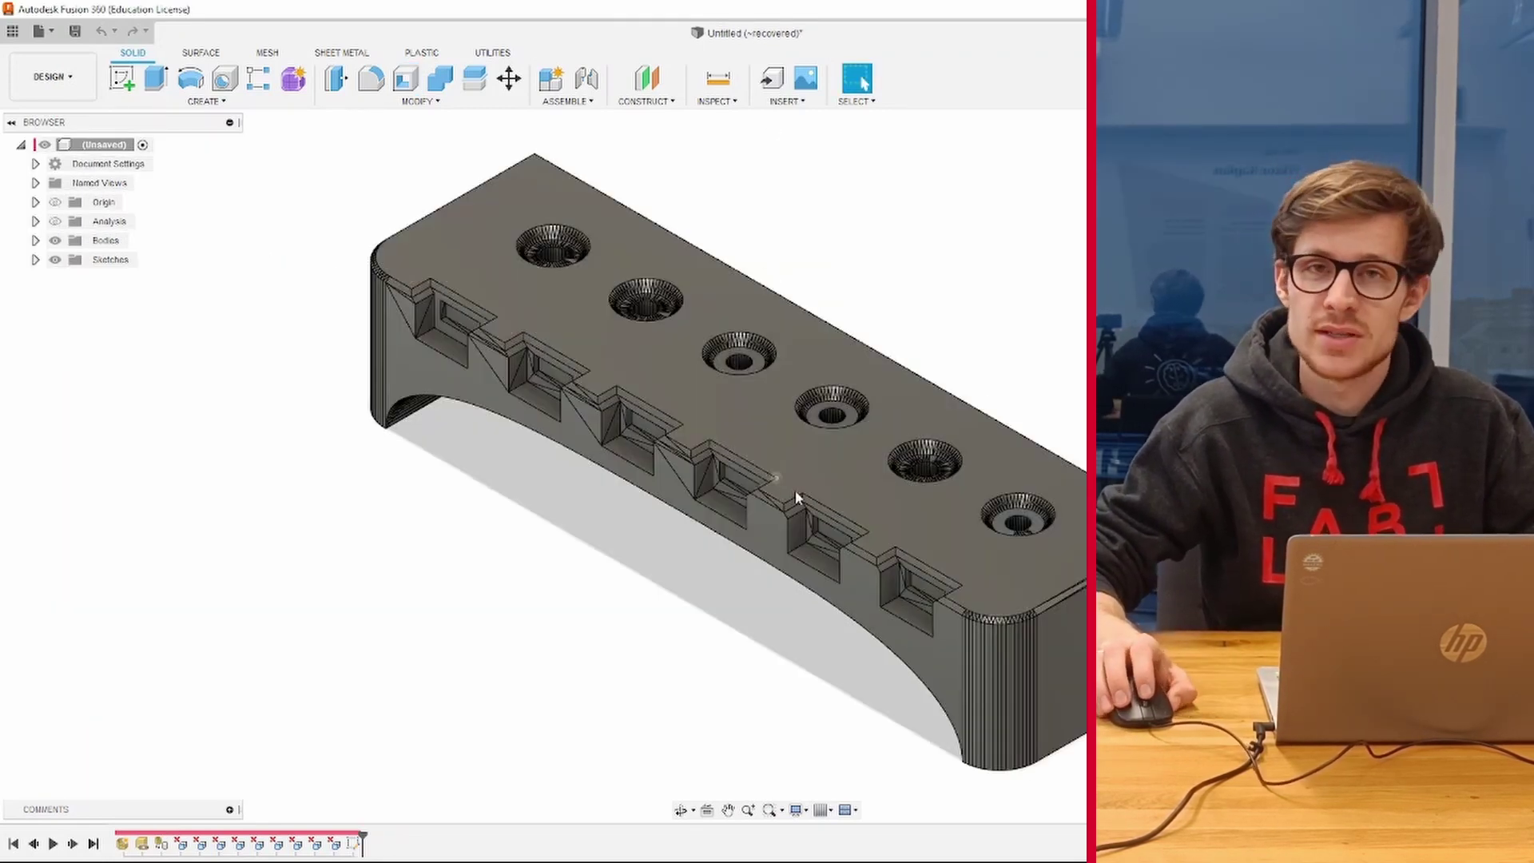
- Orbit and pan around the recovered mesh holder, briefly selecting its top face
scroll(796, 497, down, 2)
scroll(965, 644, up, 5)
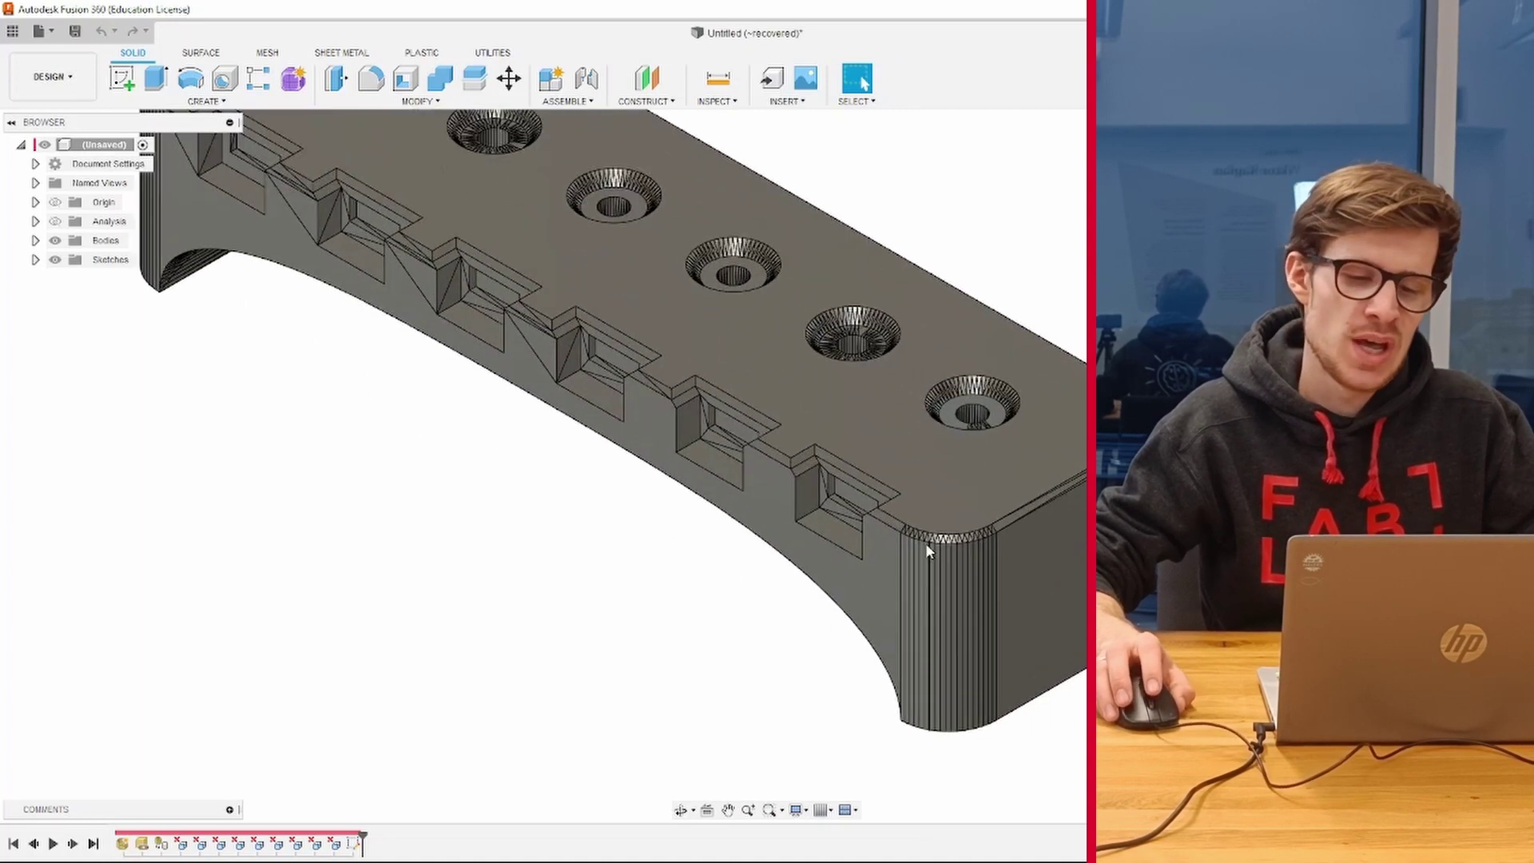
scroll(927, 547, down, 5)
shift+middle_drag(914, 280, 617, 330)
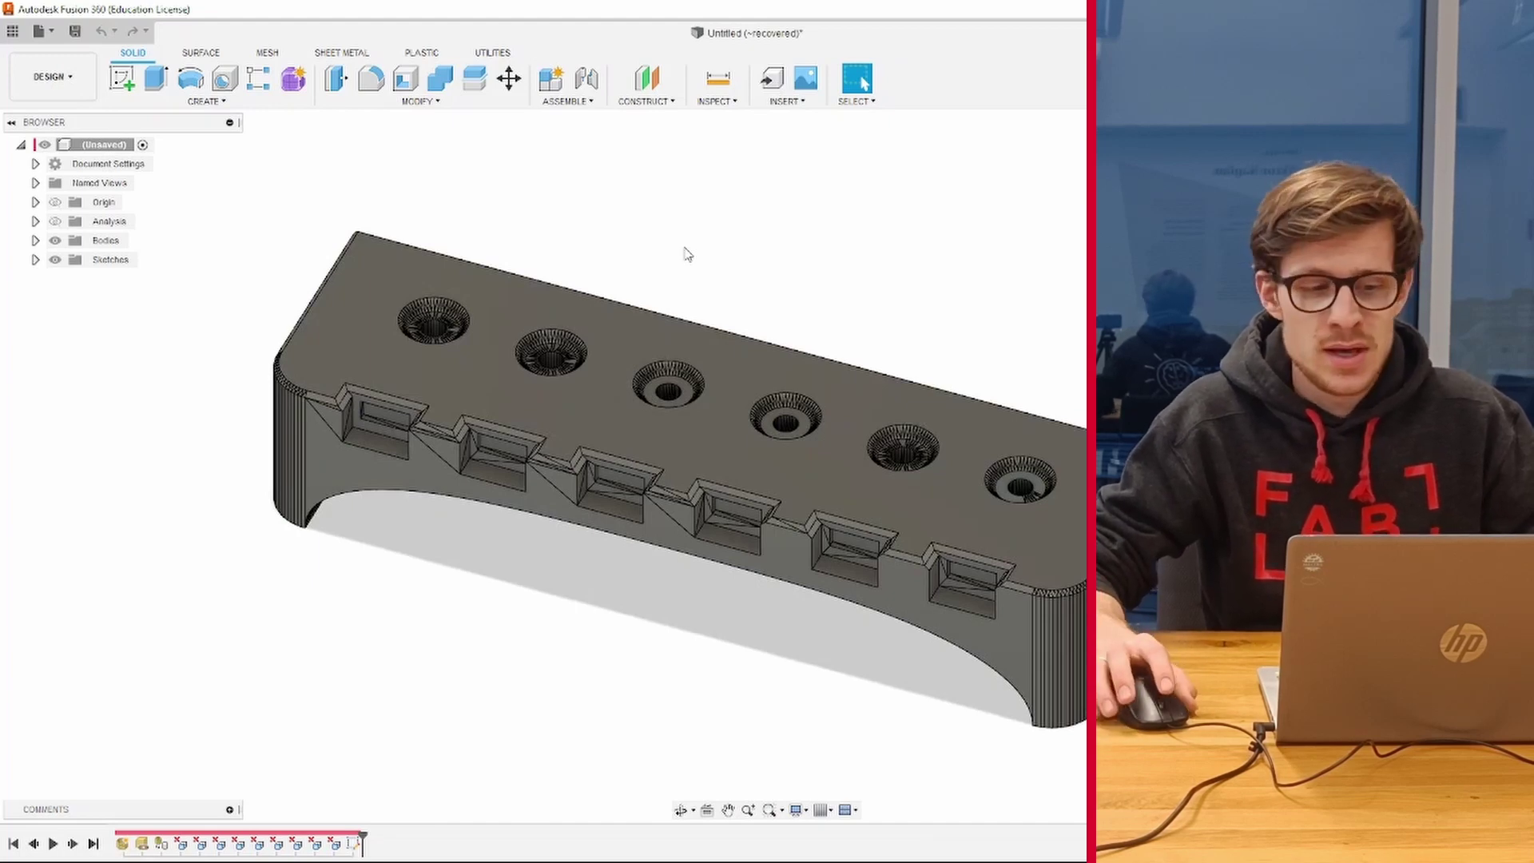
click(560, 304)
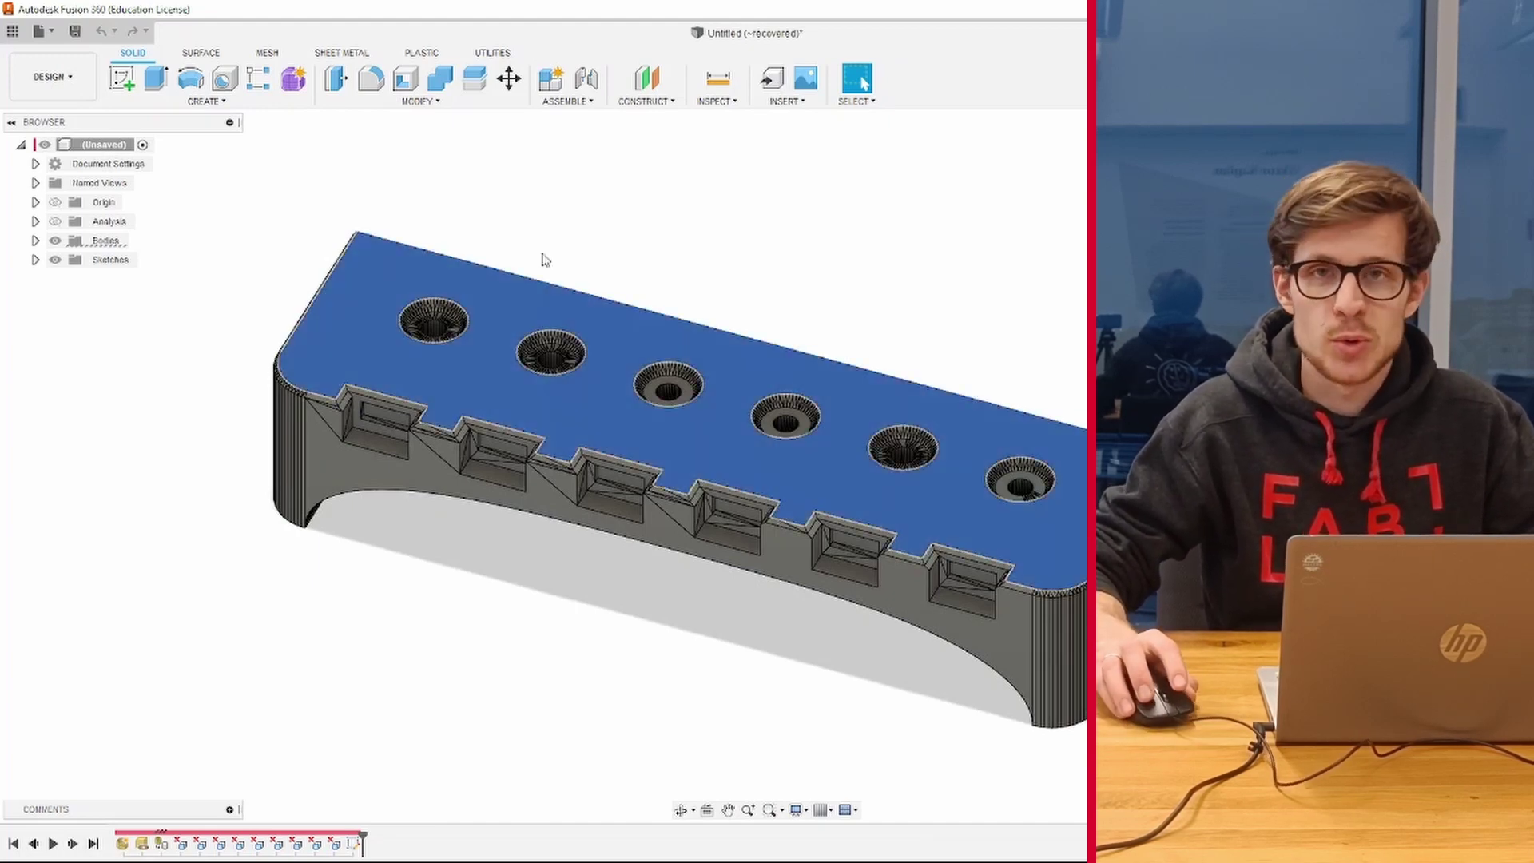
click(587, 253)
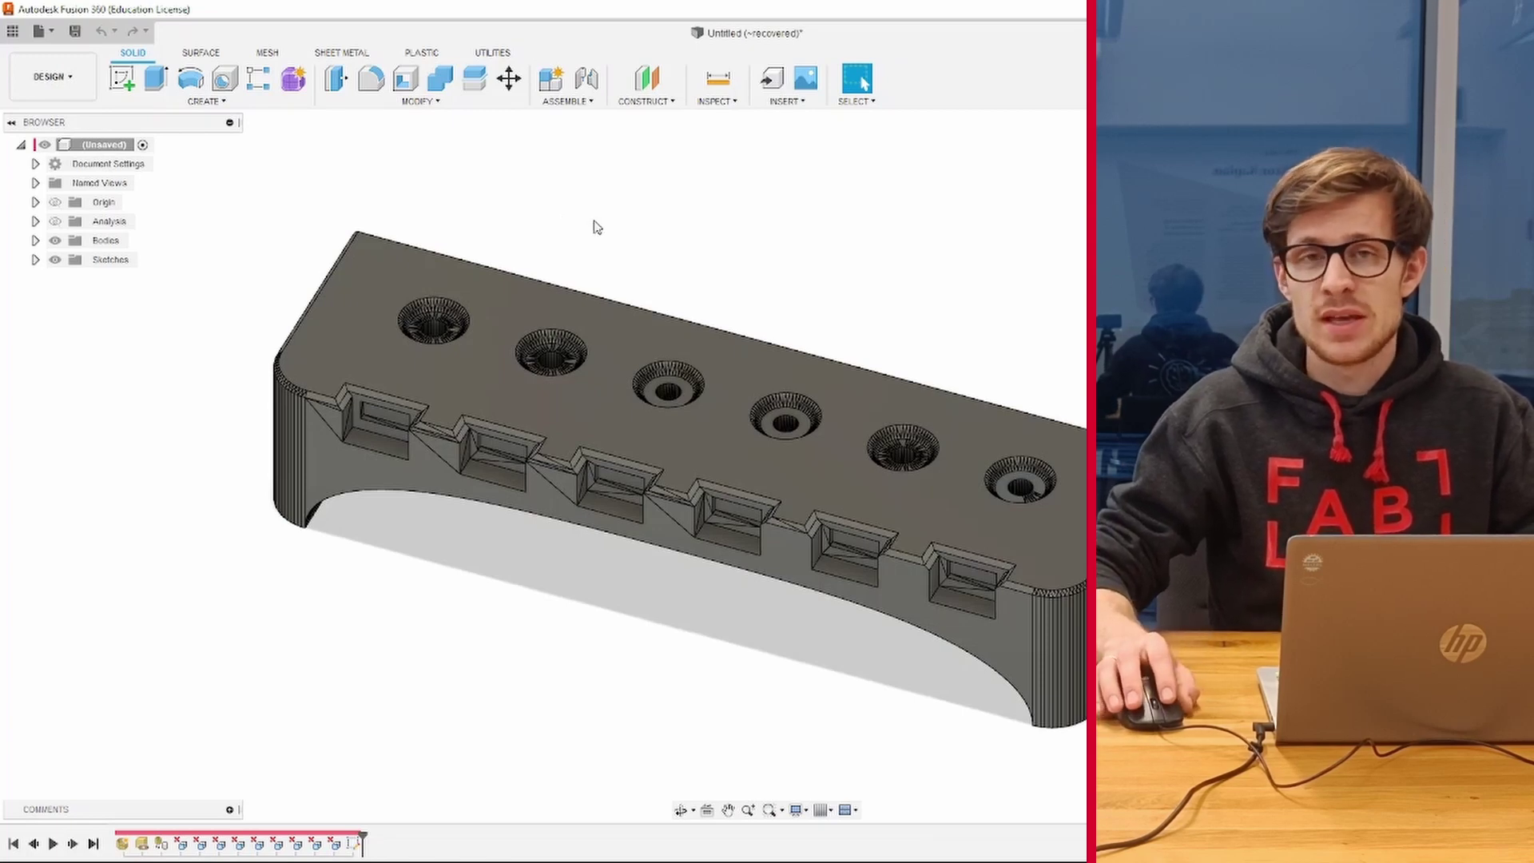
mouse_move(595, 228)
shift+middle_down()
mouse_move(569, 210)
mouse_move(603, 240)
mouse_move(623, 222)
mouse_move(620, 250)
shift+middle_up()
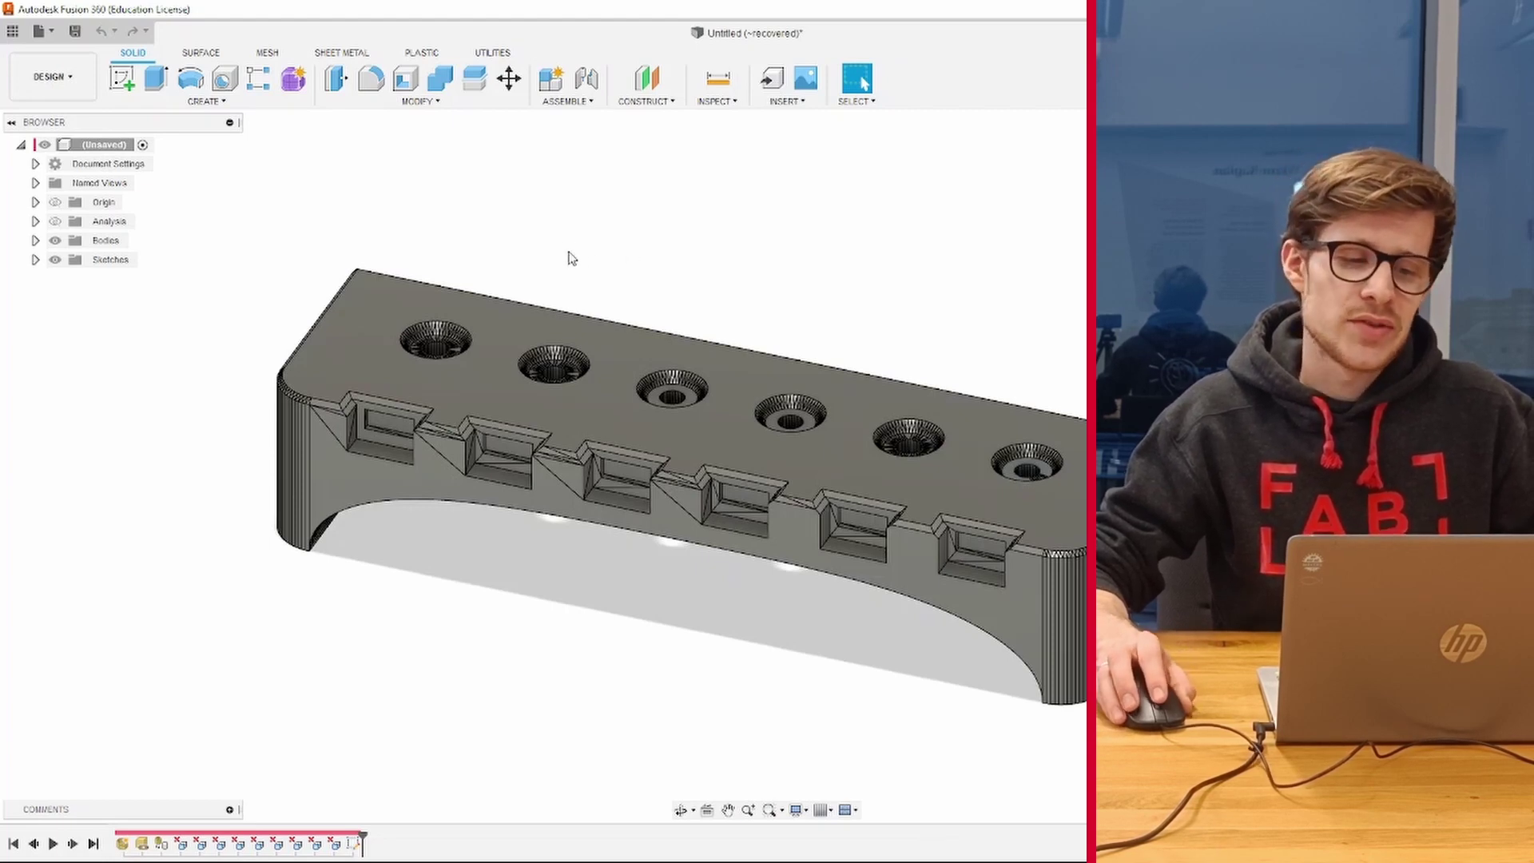
middle_drag(568, 254, 572, 223)
shift+middle_drag(688, 222, 675, 227)
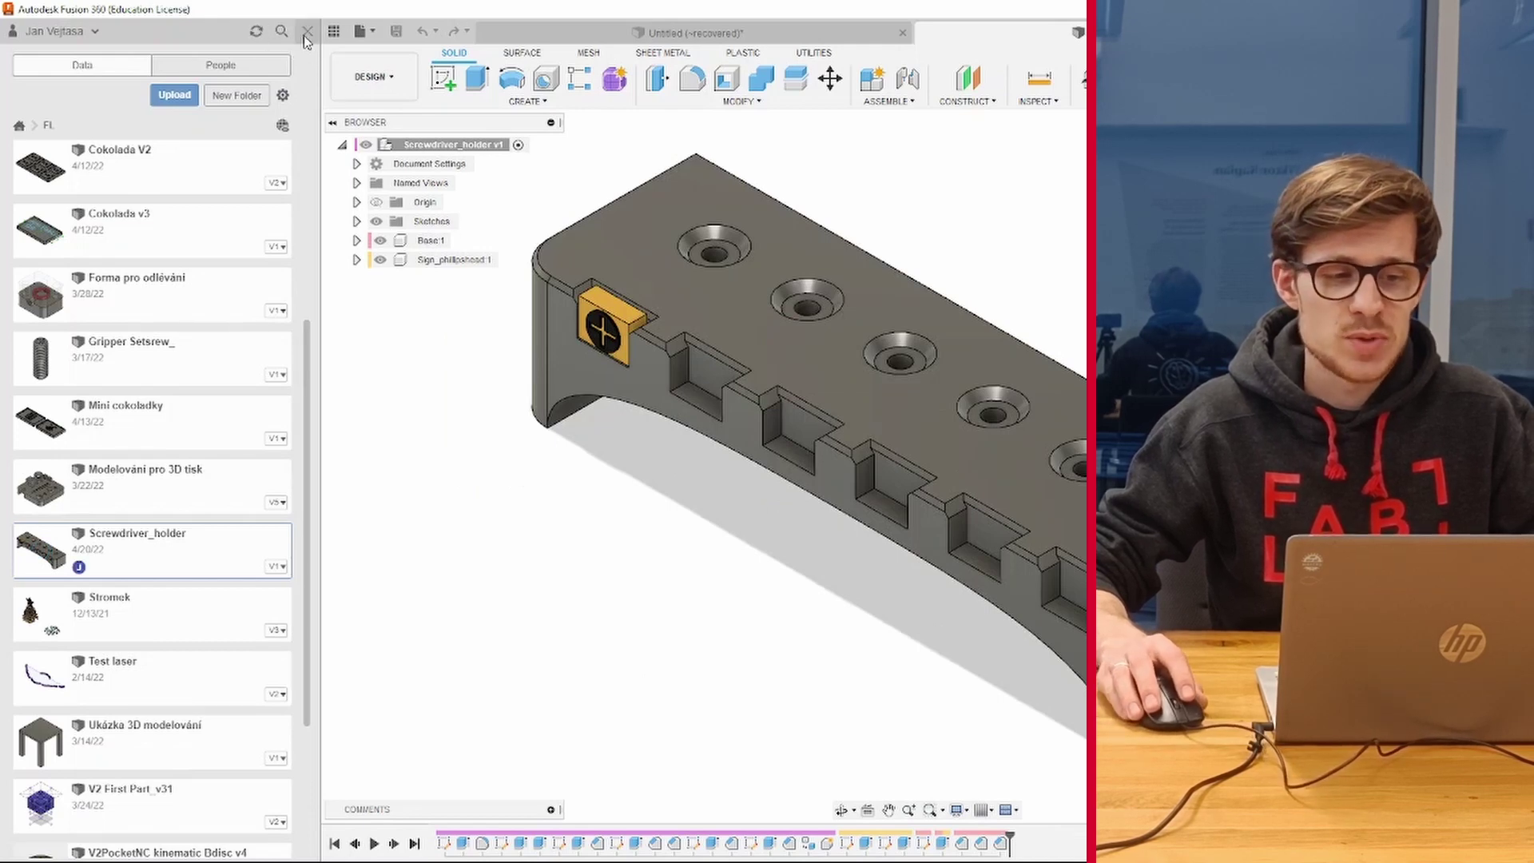
- Close the Data Panel and inspect the original Screwdriver_holder's top face, then deselect it
click(306, 32)
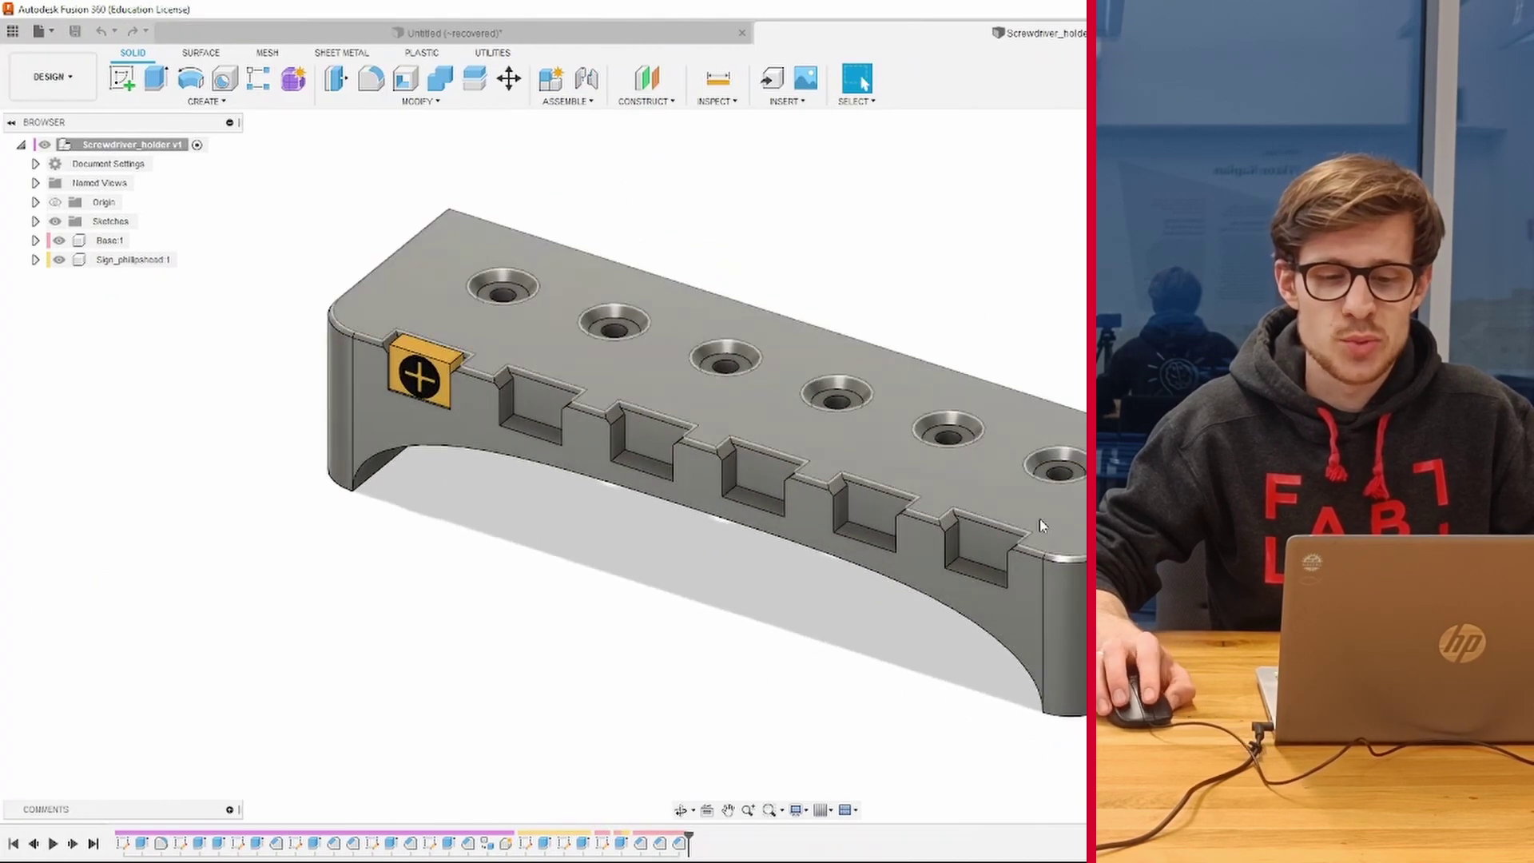
scroll(1040, 525, up, 5)
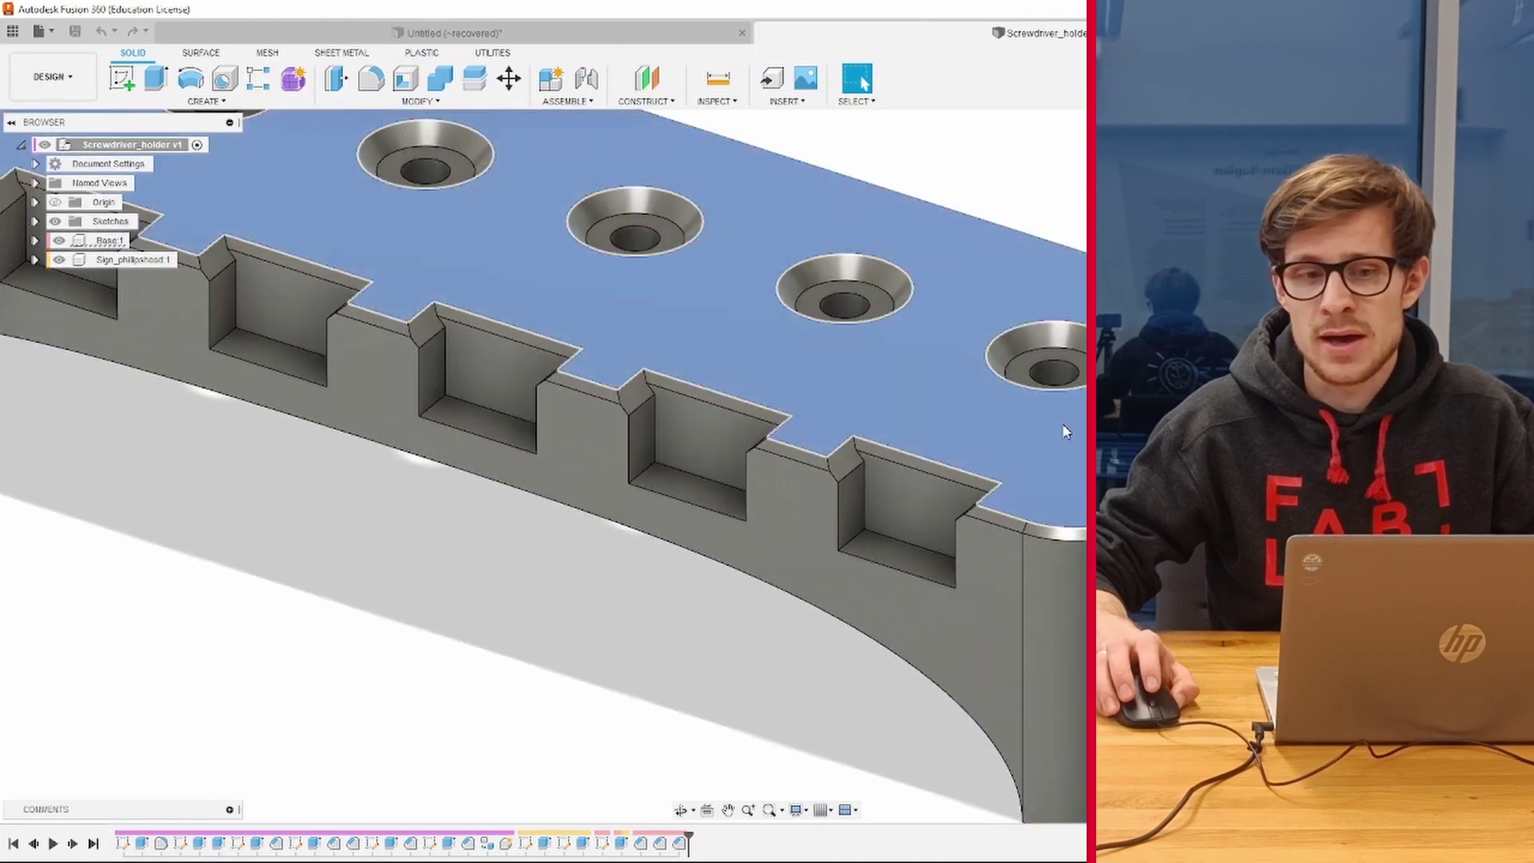
scroll(815, 387, down, 5)
click(842, 387)
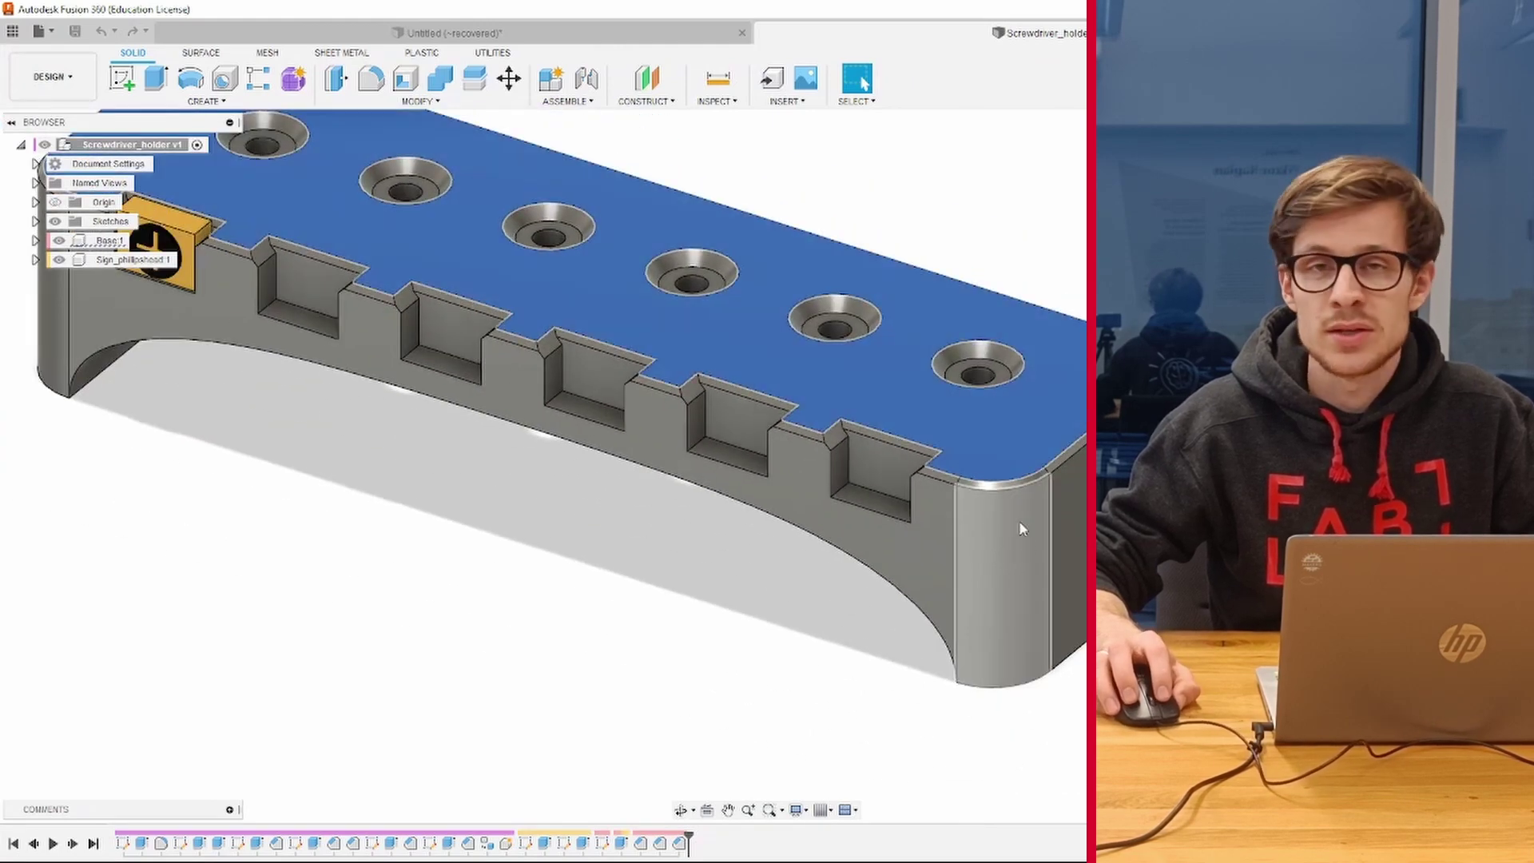
scroll(794, 188, down, 5)
click(795, 188)
scroll(802, 229, up, 2)
scroll(894, 257, up, 2)
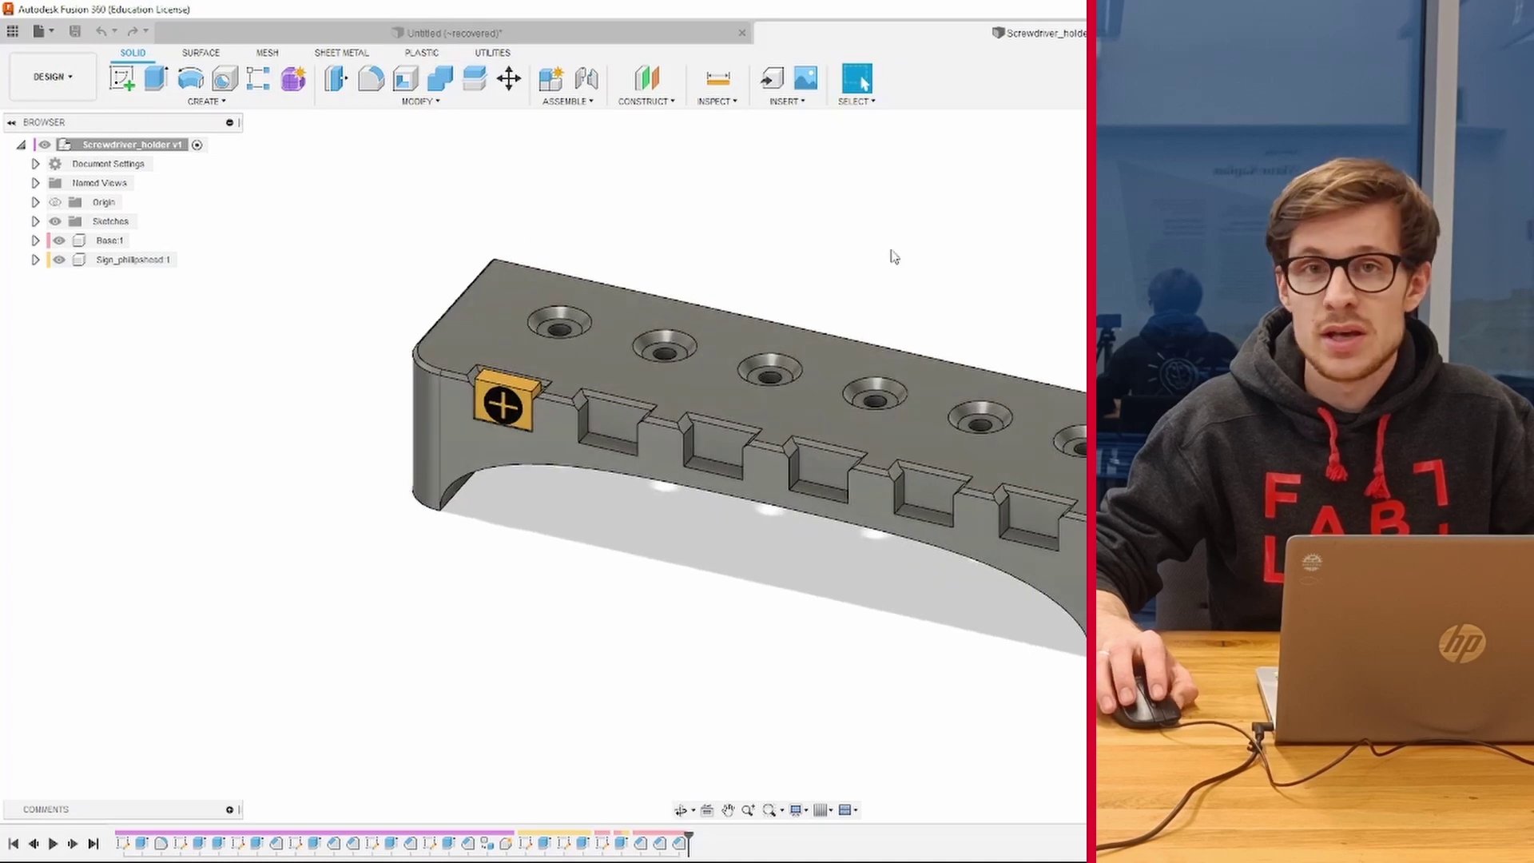